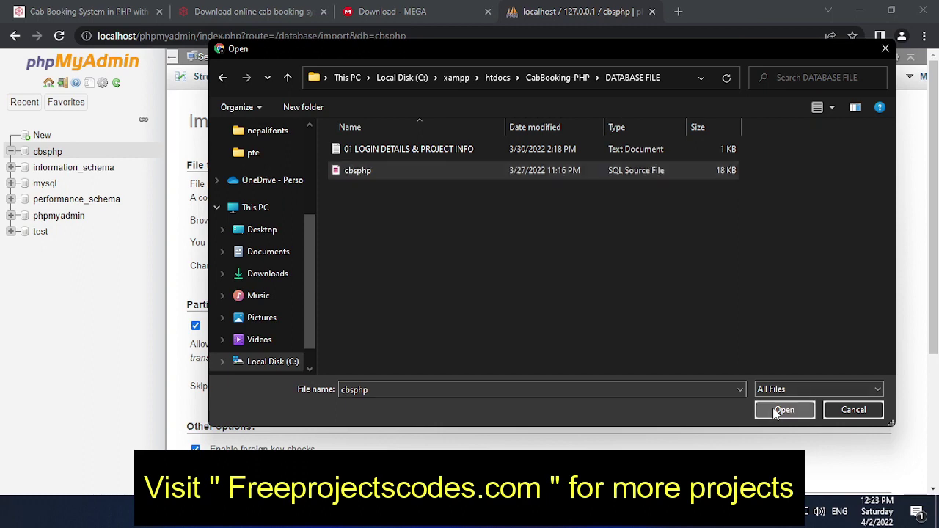
- Import cbsphp.sql into the cbsphp database and view the 3 accounts in its users table
scroll(408, 242, "down", 3)
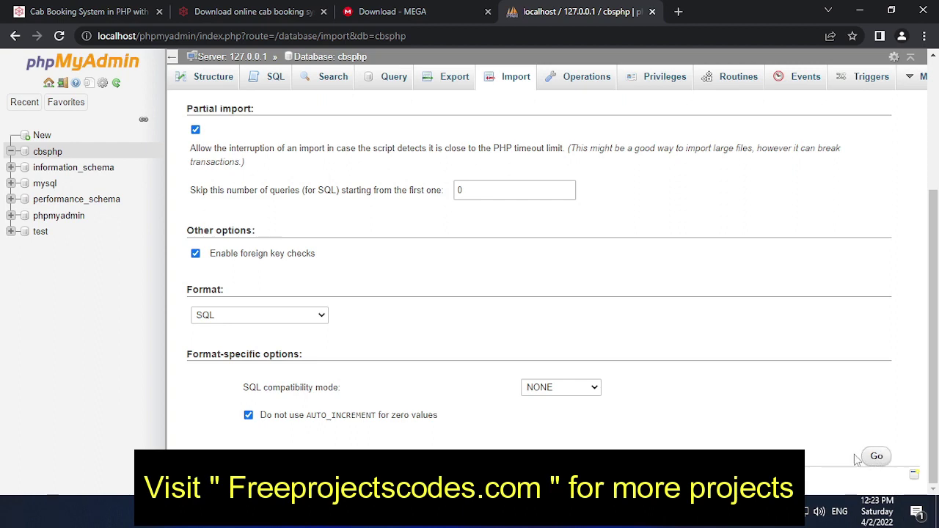
left_click(880, 458)
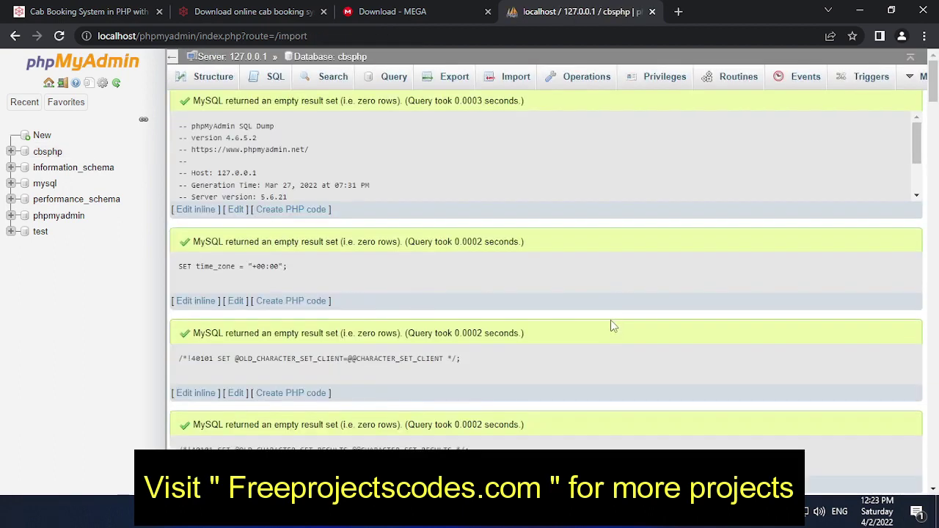
scroll(514, 317, "down", 15)
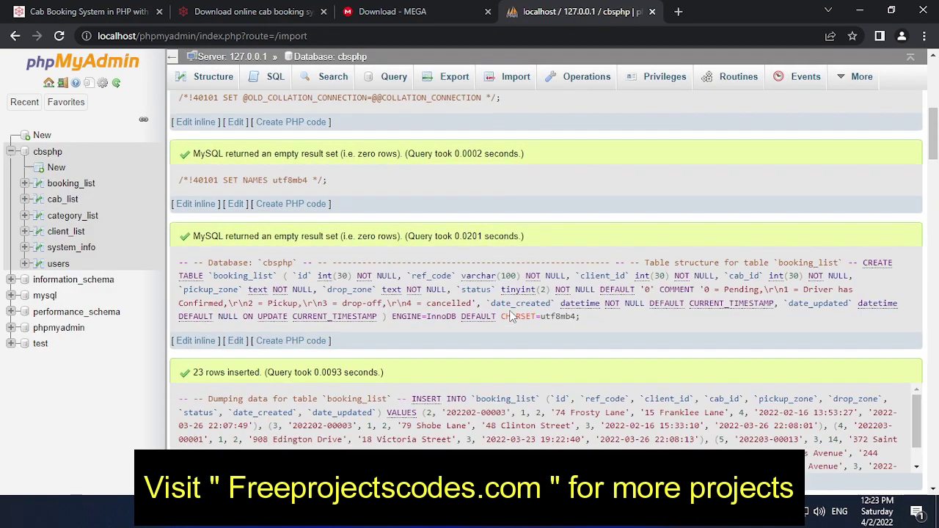
scroll(490, 314, "up", 15)
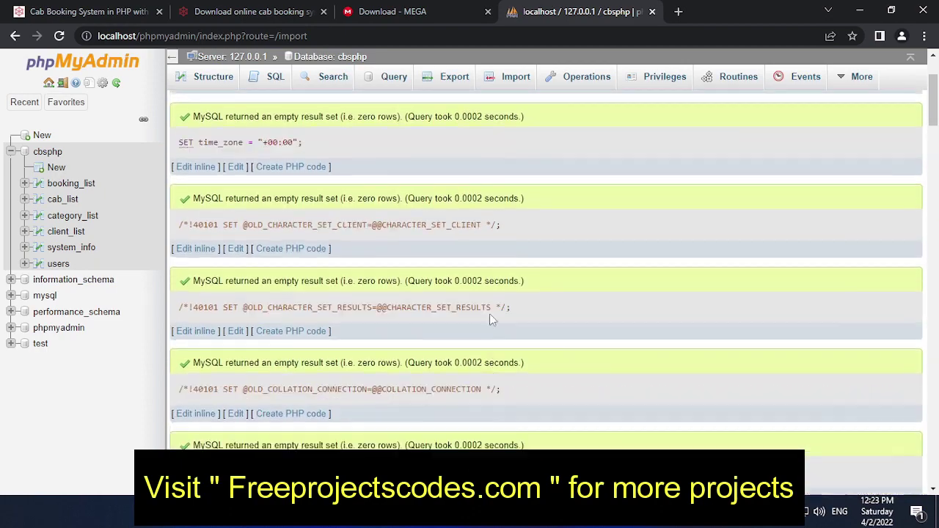
left_click(53, 264)
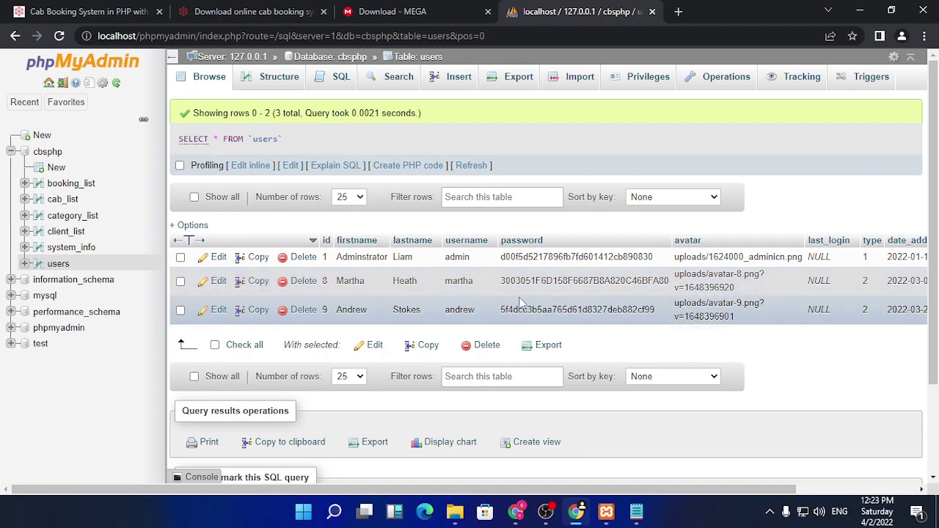
scroll(478, 298, "down", 3)
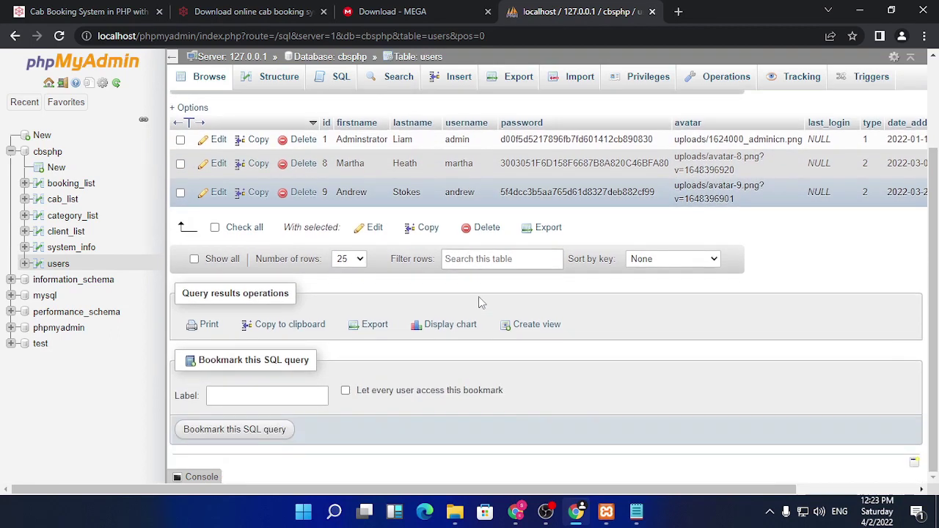
scroll(479, 296, "up", 3)
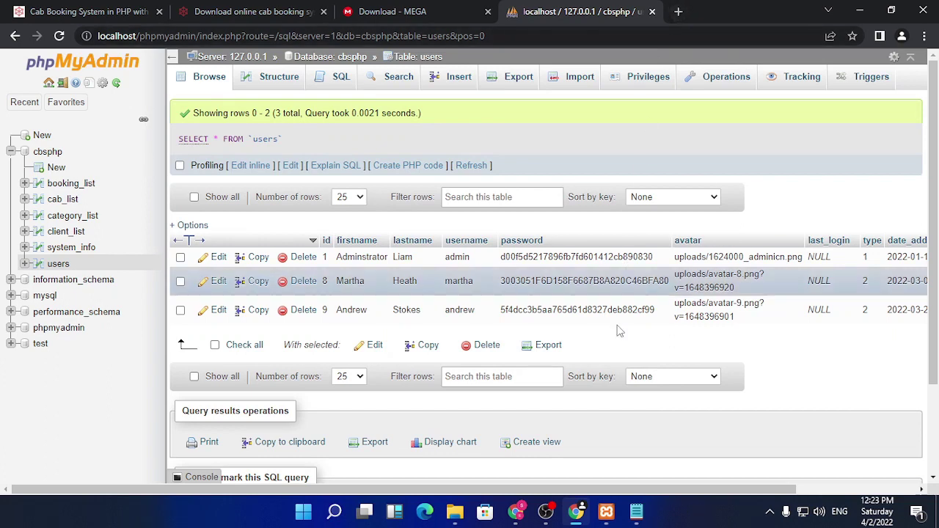
- Copy the CabBooking-PHP folder name from xampp\htdocs, then minimize File Explorer
left_click(455, 514)
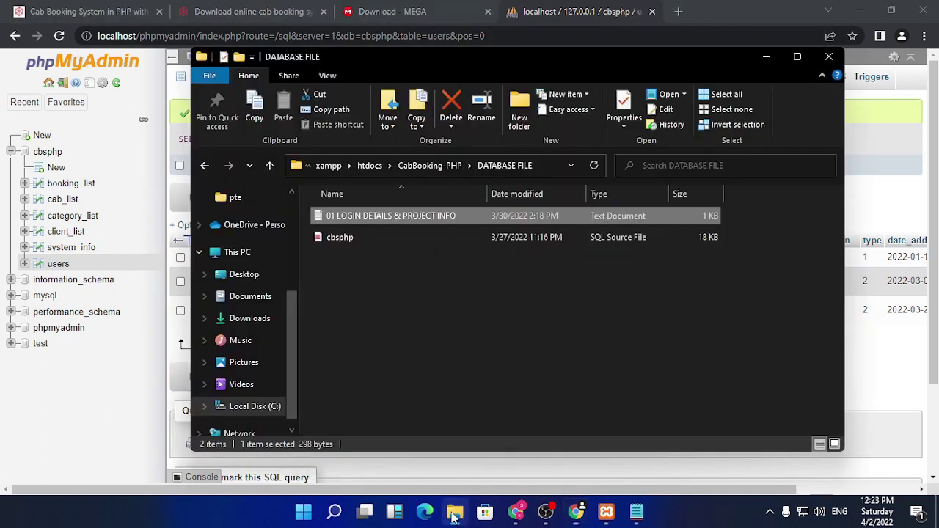
left_click(206, 166)
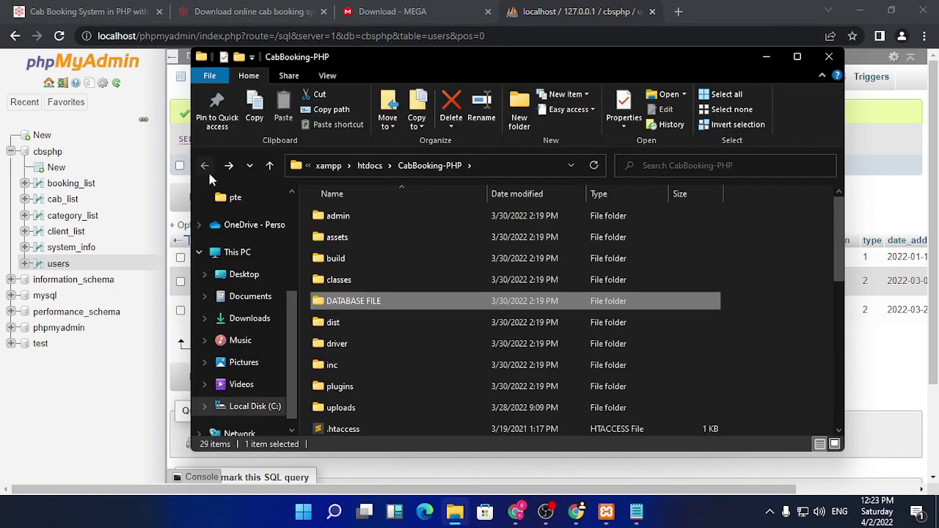
left_click(205, 166)
right_click(441, 216)
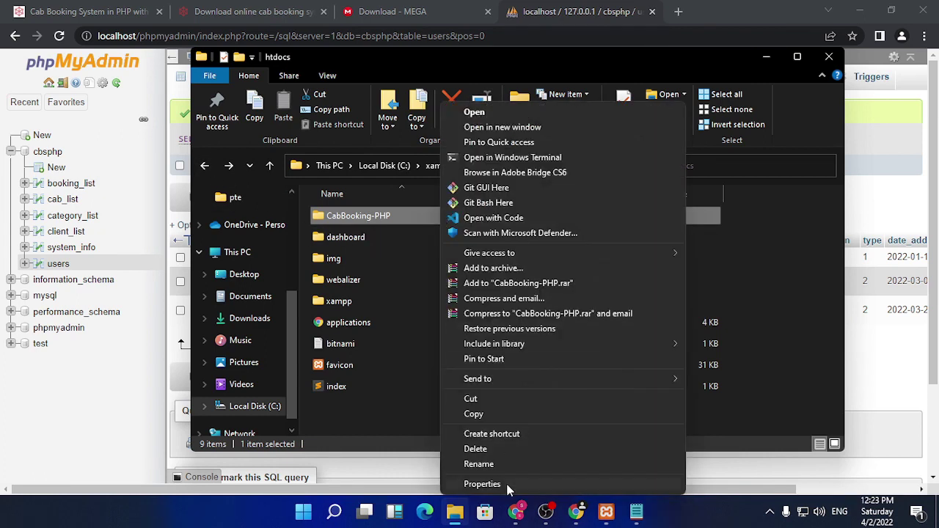
left_click(503, 463)
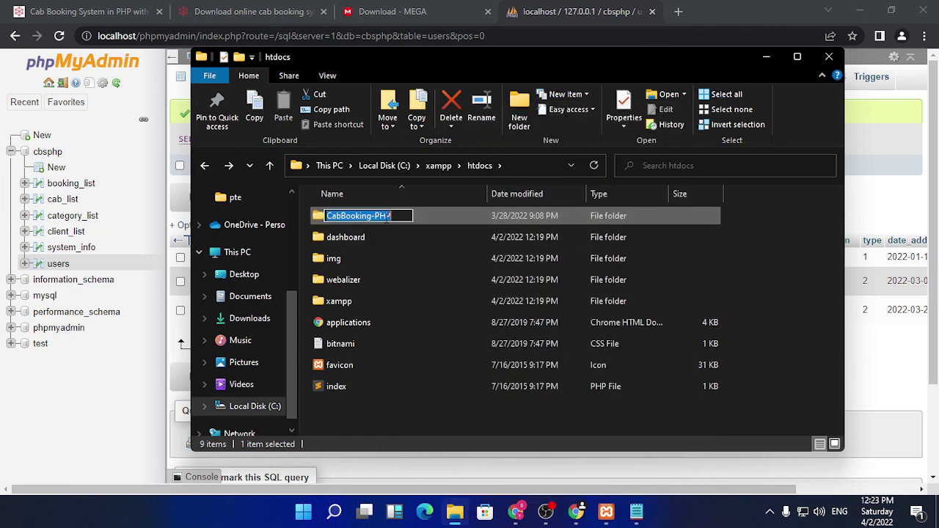
right_click(387, 224)
left_click(420, 262)
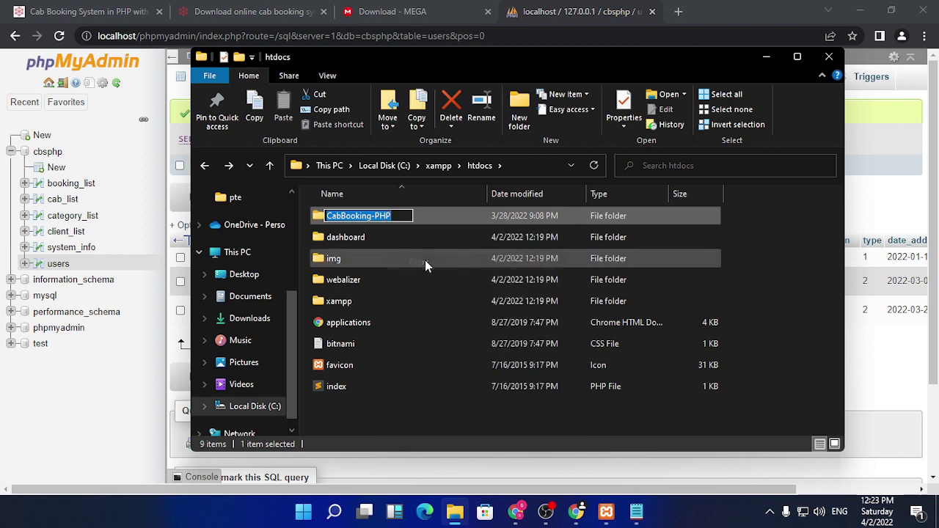
key("Return")
left_click(609, 10)
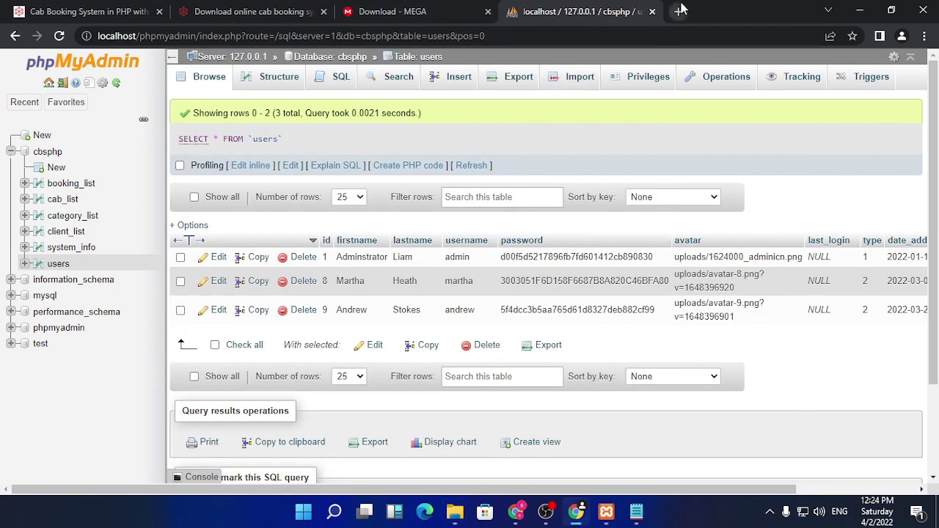
- Load localhost/CabBooking-PHP in a new Chrome tab
left_click(679, 11)
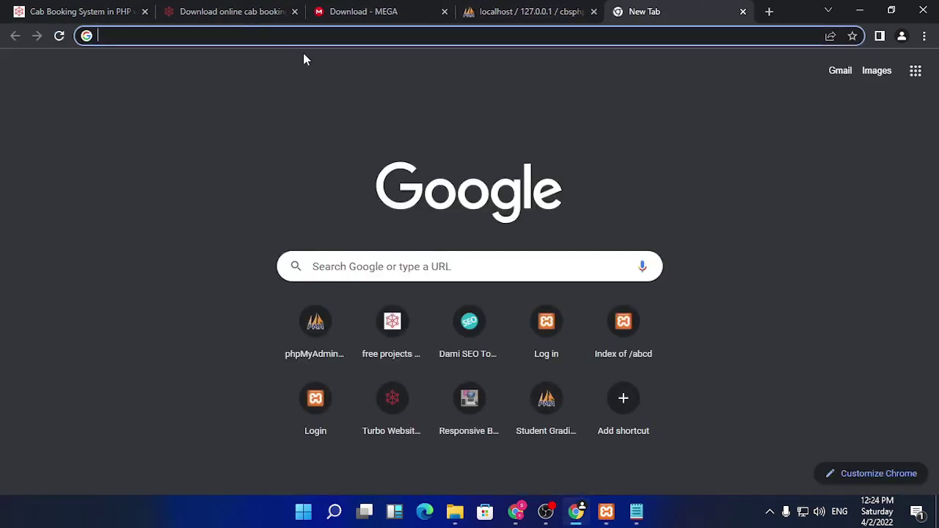
type("local")
key("Right")
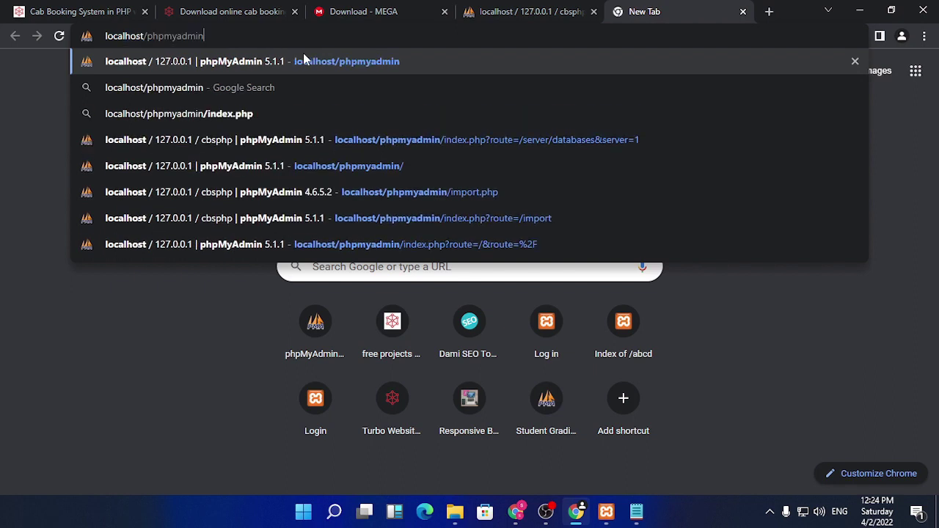
key("BackSpace")
key("BackSpace")
key("BackSpace")
key("BackSpace")
key("BackSpace")
key("BackSpace")
key("BackSpace")
key("BackSpace")
key("BackSpace")
key("BackSpace")
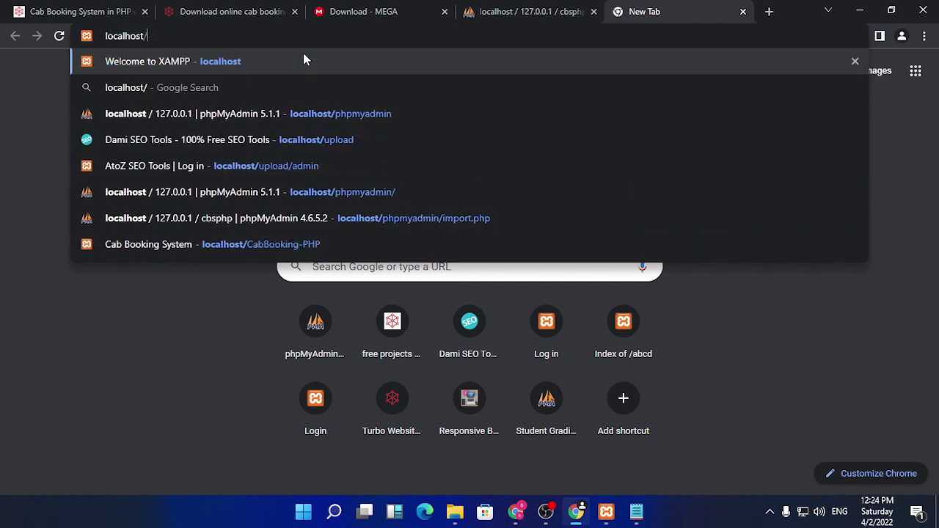
right_click(192, 33)
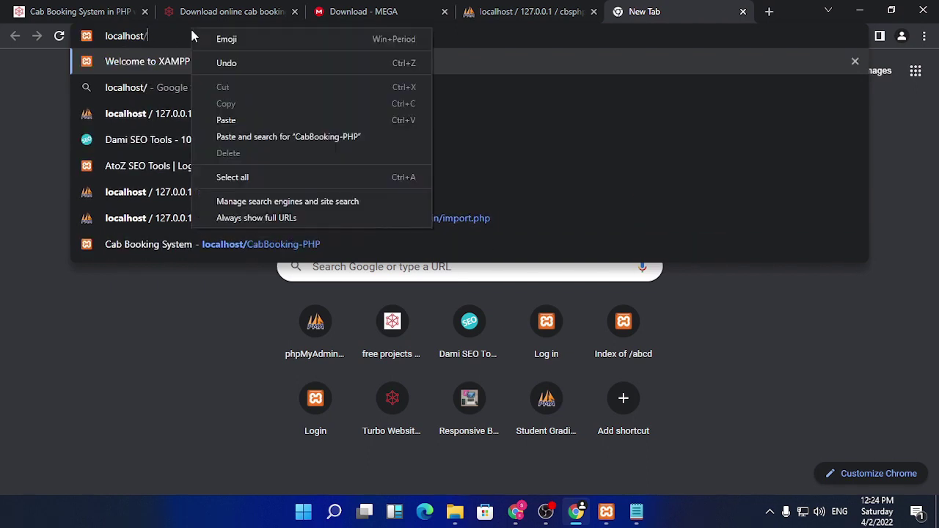
left_click(239, 120)
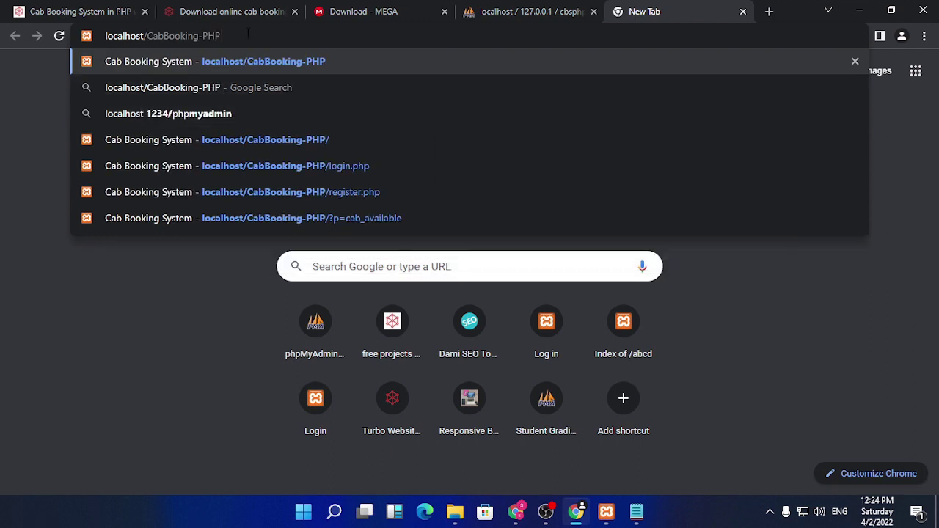
key("Return")
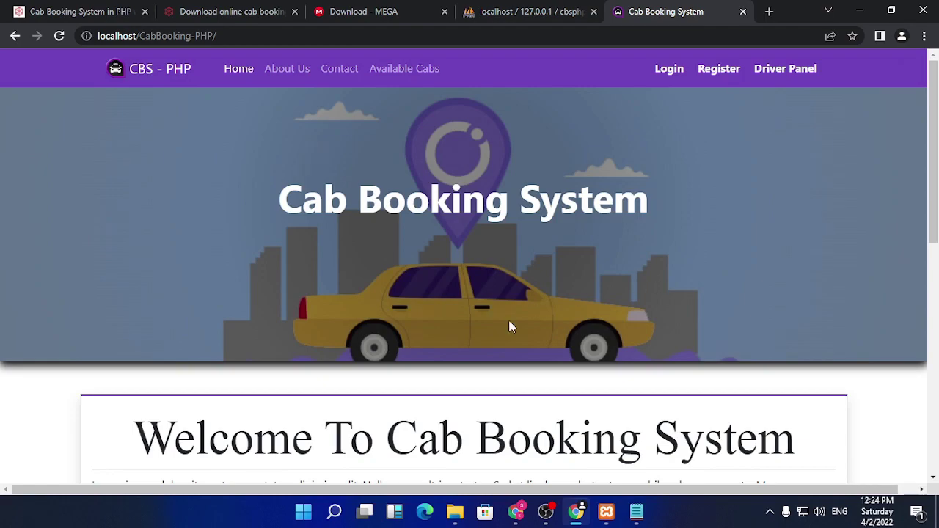
- Browse the home page, then the About Us and Contact pages
scroll(511, 327, "down", 2)
scroll(582, 304, "up", 1)
scroll(583, 304, "down", 4)
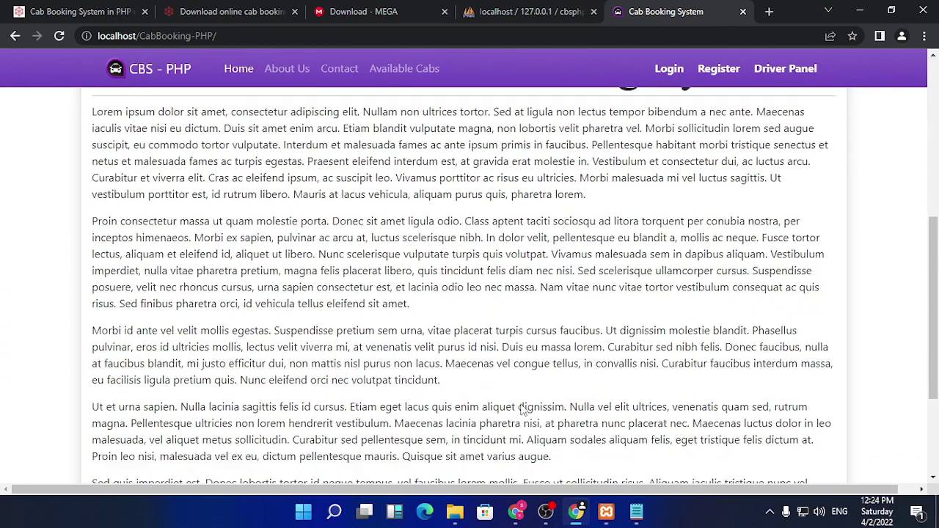
scroll(523, 409, "down", 3)
scroll(524, 410, "up", 10)
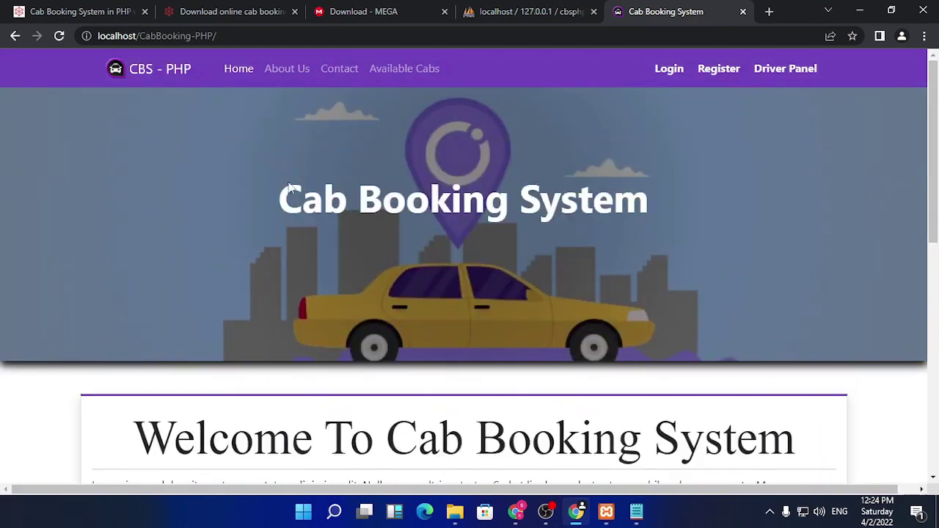
left_click(283, 68)
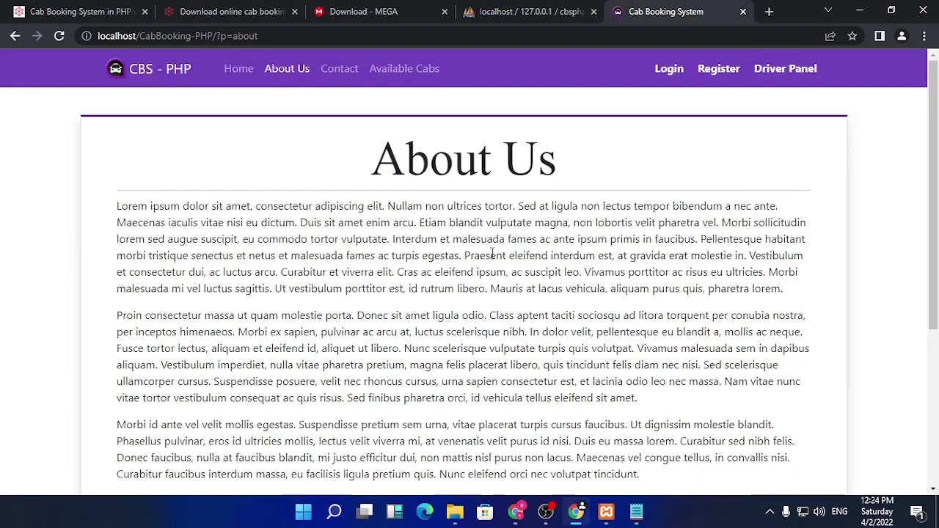
scroll(491, 254, "down", 3)
scroll(441, 220, "up", 3)
left_click(352, 71)
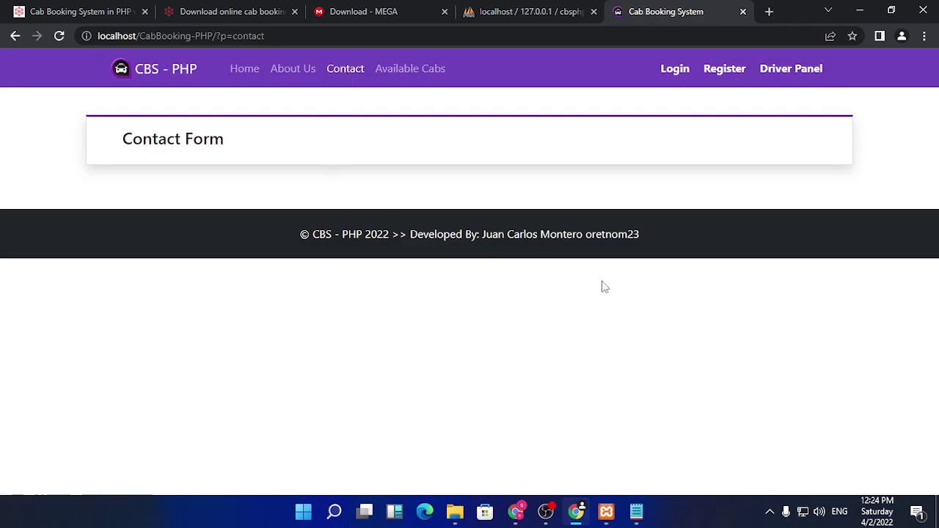
- Scroll the Available Cabs list and select cab i30T-0135 to reach the Client Login Panel
left_click(408, 71)
scroll(490, 356, "down", 2)
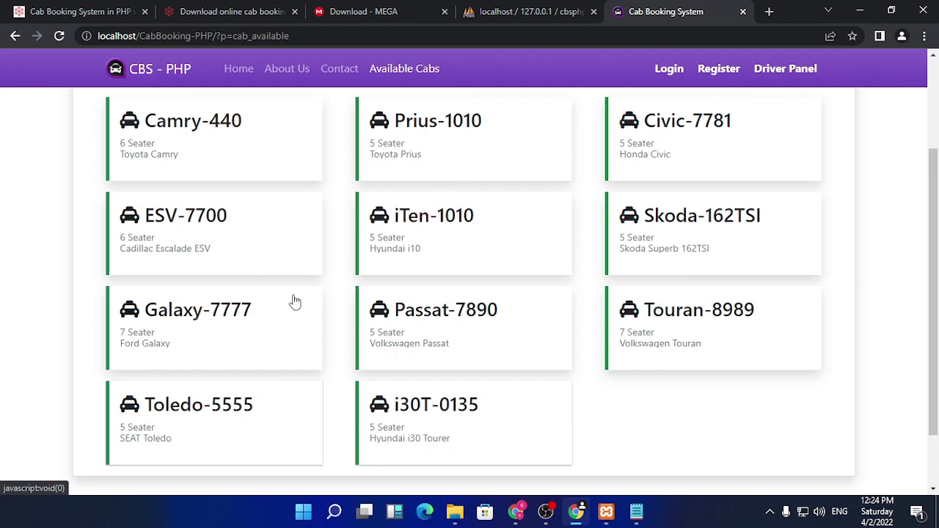
scroll(480, 321, "down", 1)
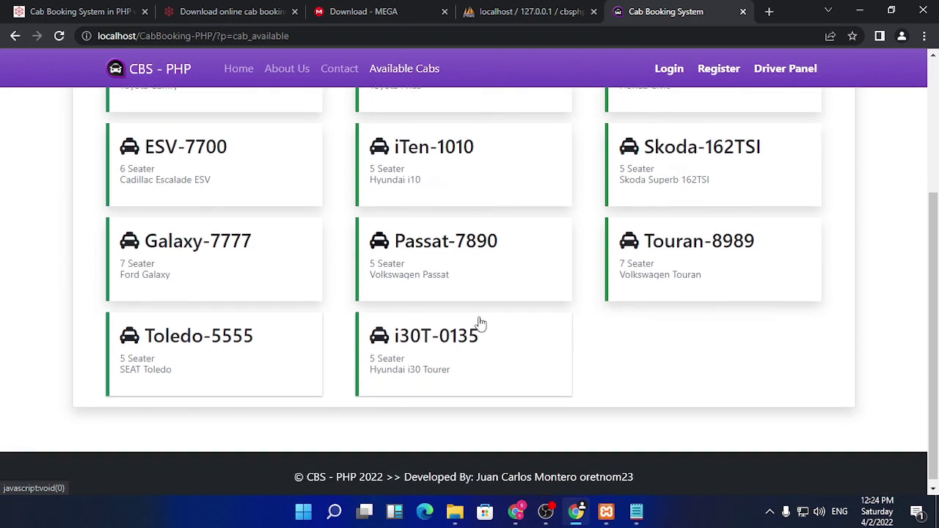
left_click(418, 342)
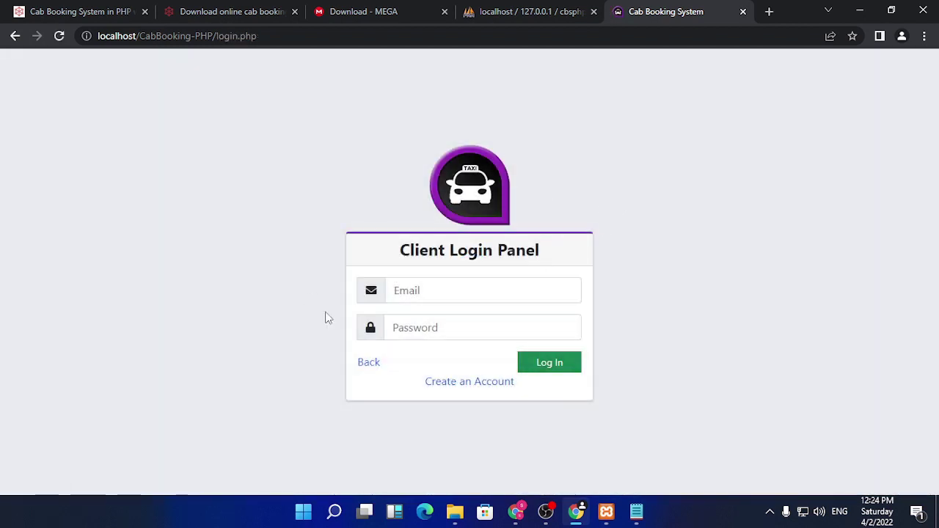
- Fill the registration form's first and last name, gender Male, contact number and address
left_click(493, 383)
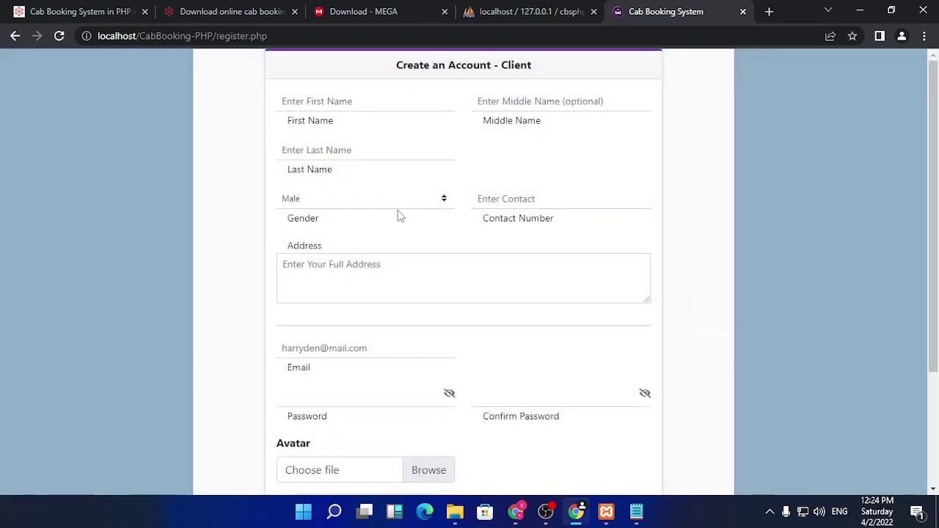
left_click(343, 103)
left_click(392, 134)
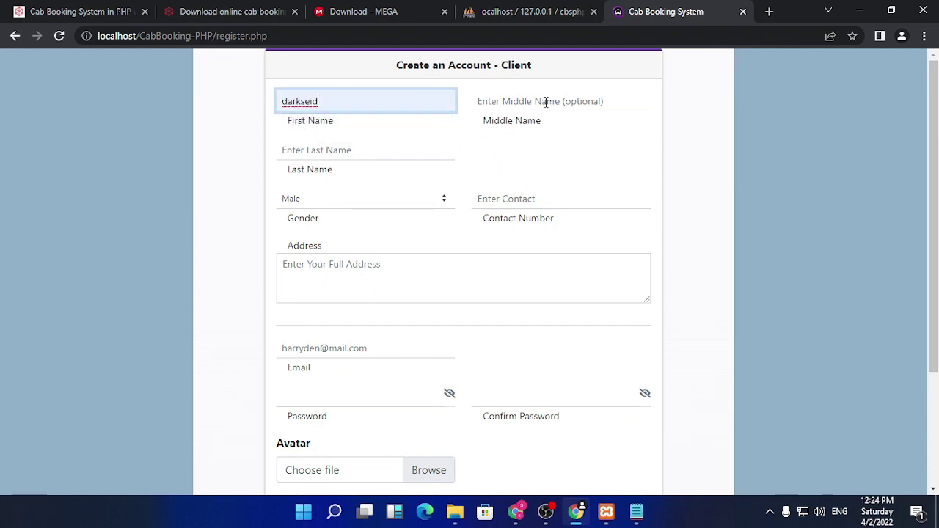
left_click(349, 150)
left_click(335, 181)
left_click(334, 202)
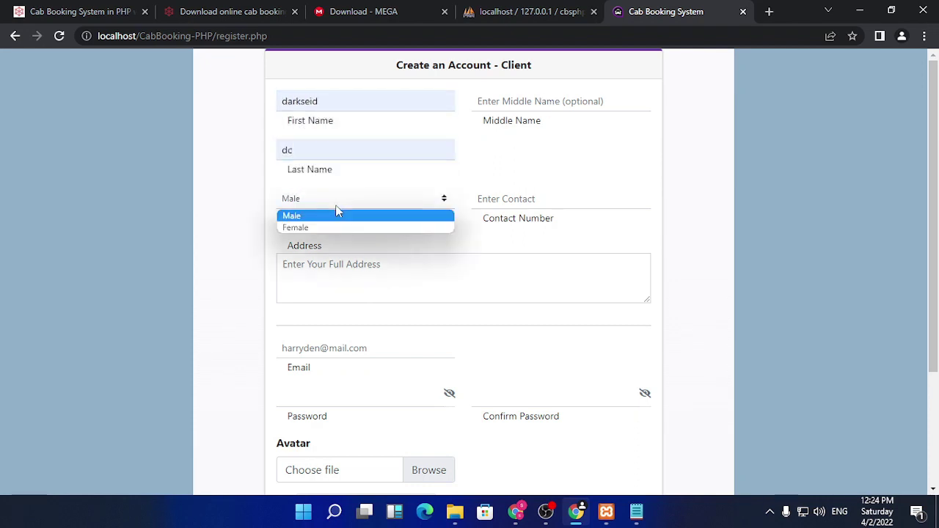
left_click(551, 201)
left_click(541, 216)
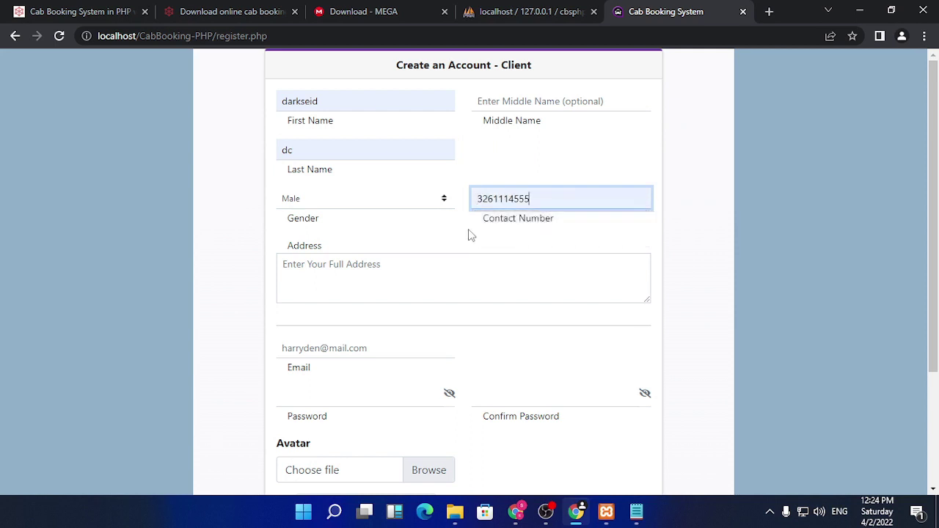
left_click(340, 262)
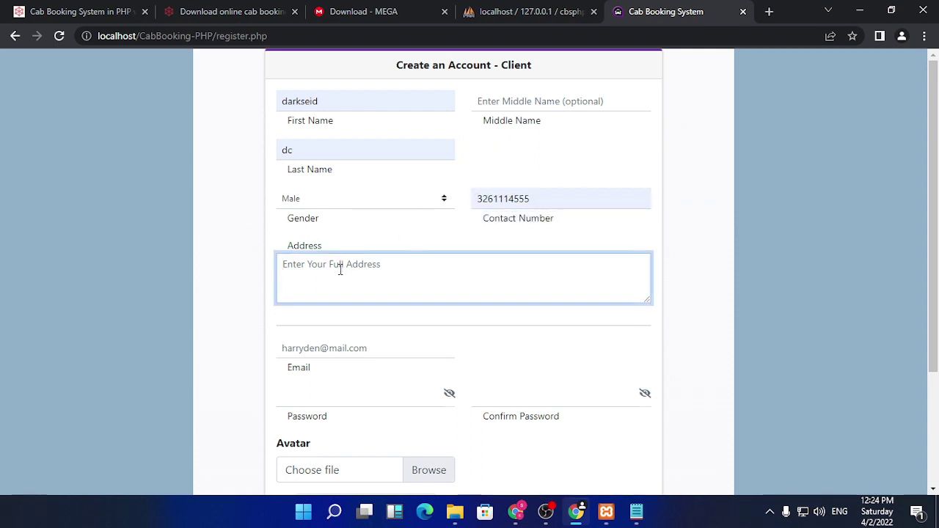
type("seven")
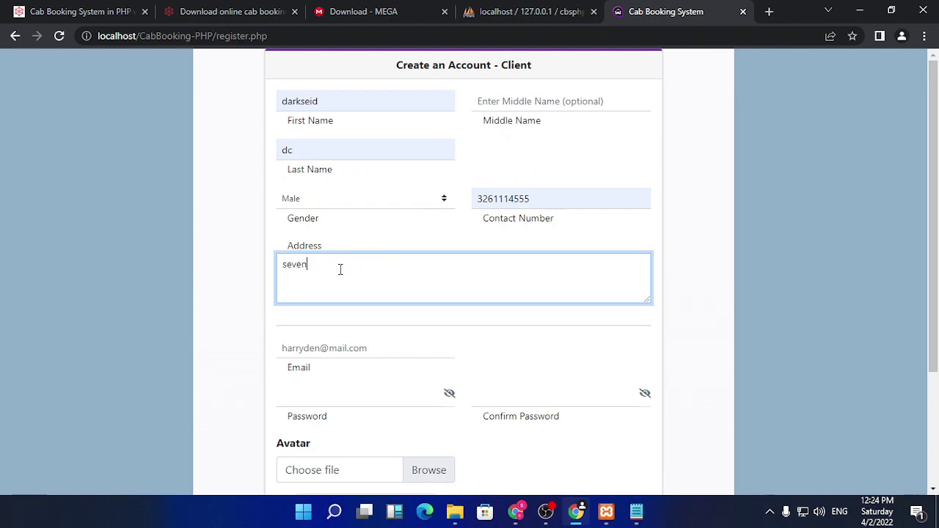
type("th avenu jaction hei")
type("ght")
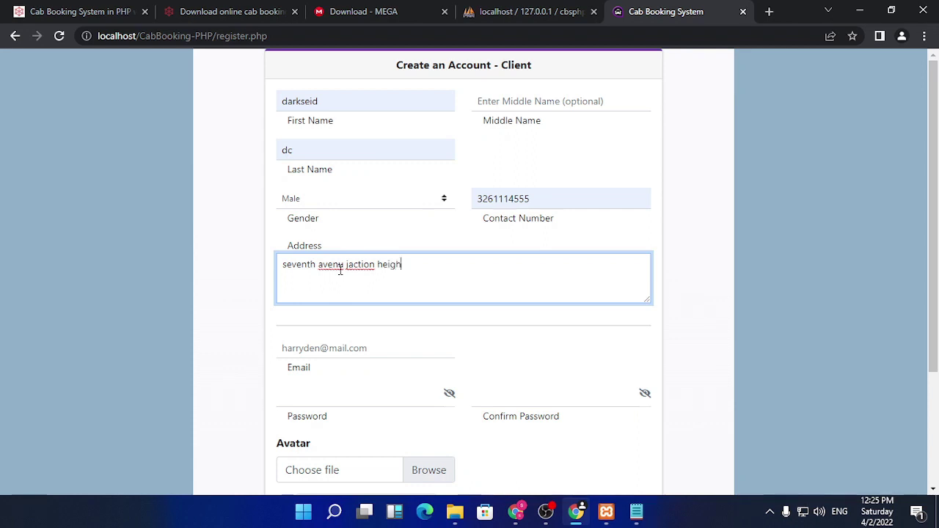
- Choose the saved email and enter and confirm the account password
left_click(351, 349)
left_click(359, 377)
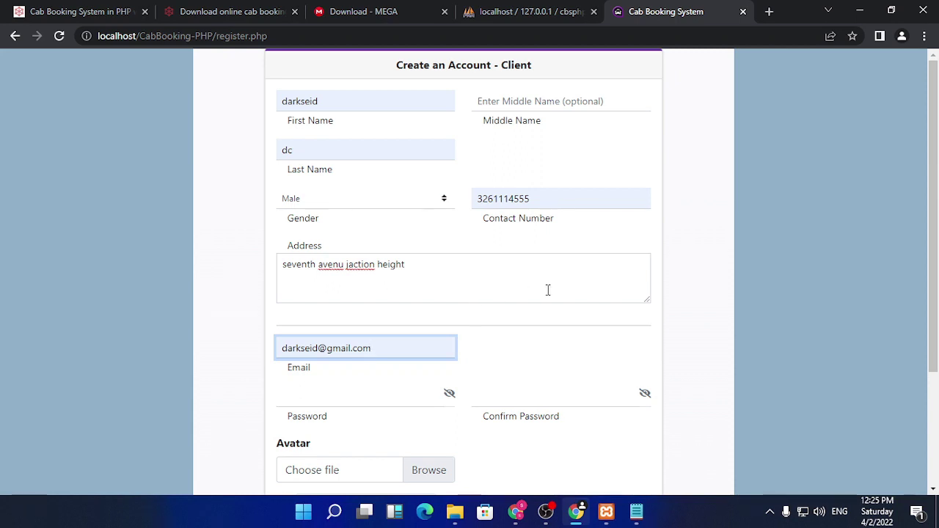
scroll(547, 289, "down", 2)
scroll(556, 223, "down", 1)
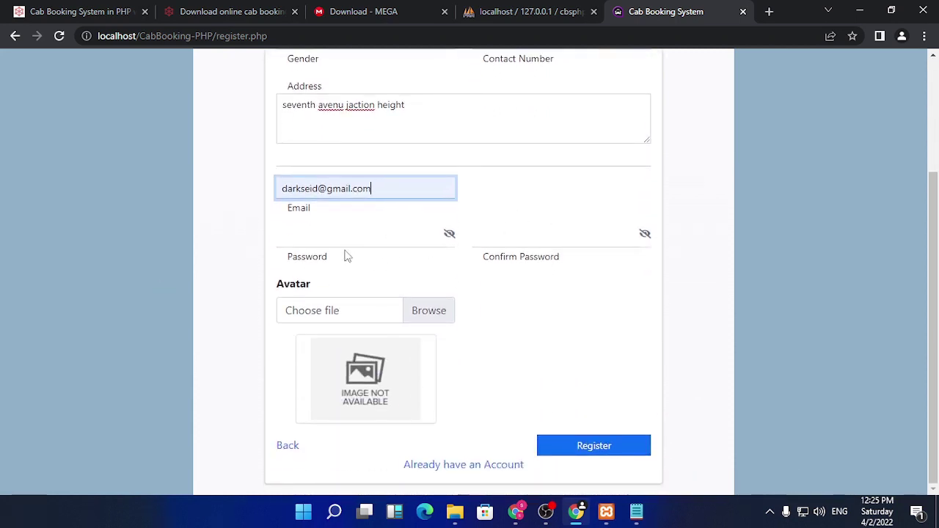
left_click(352, 239)
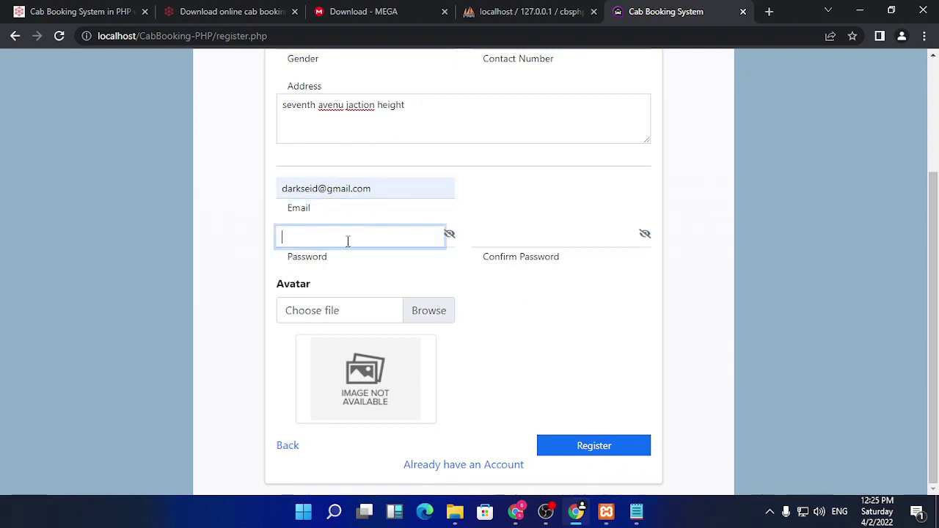
type("123456")
key("Tab")
type("1234")
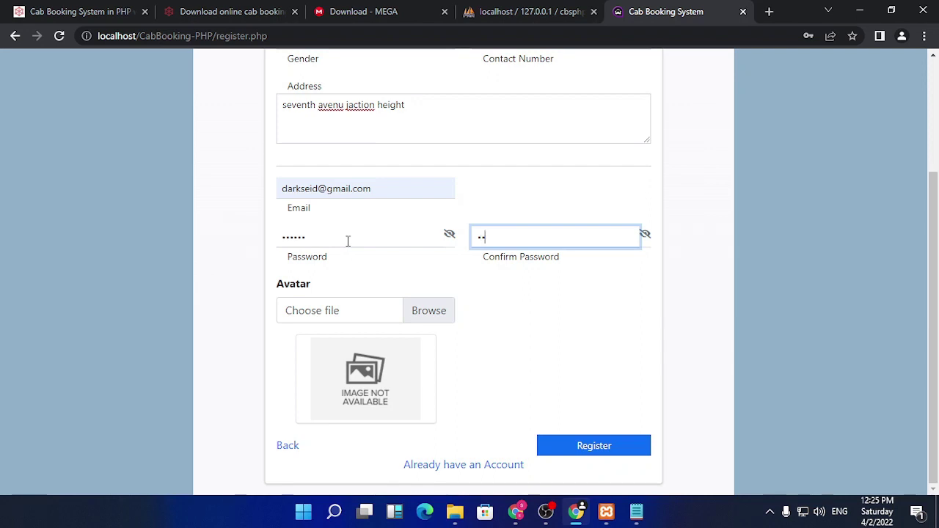
type("56")
left_click(383, 366)
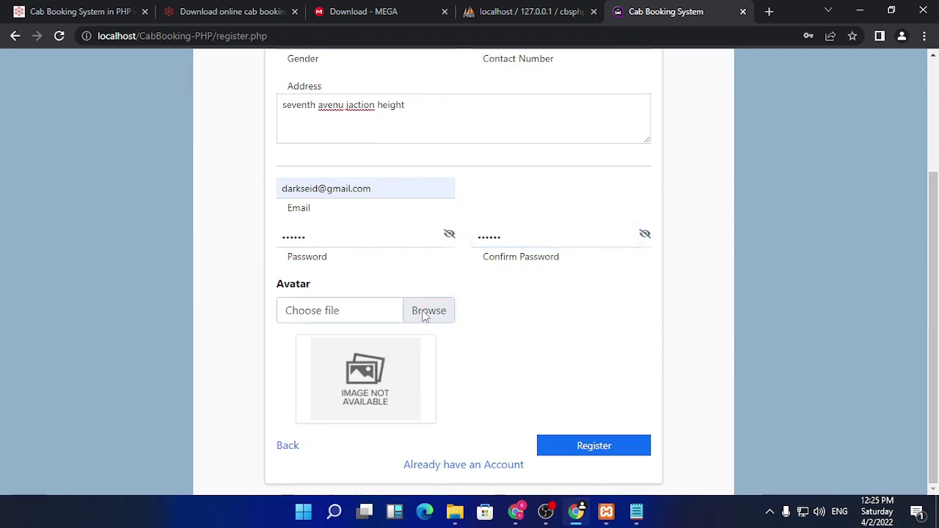
- Set Desktop\contact.png as the avatar and submit the registration
left_click(433, 315)
left_click(262, 230)
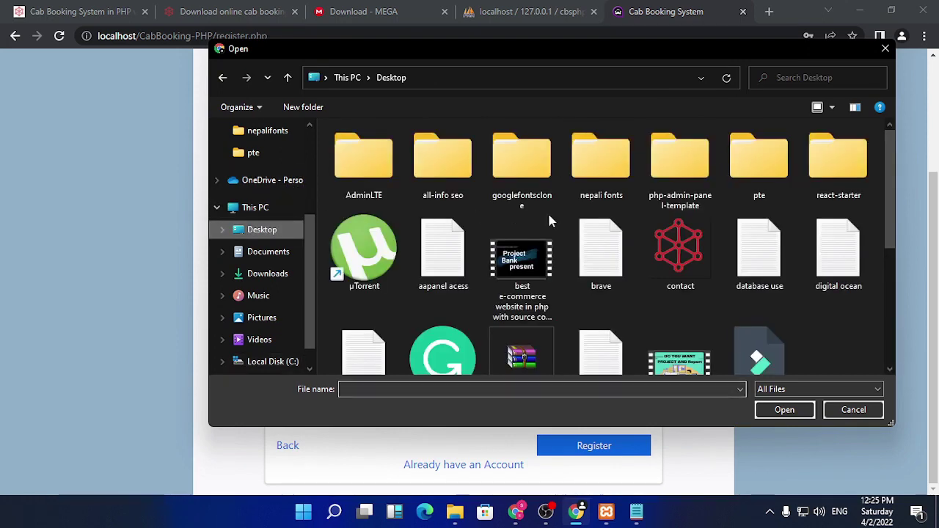
left_click(677, 242)
left_click(785, 410)
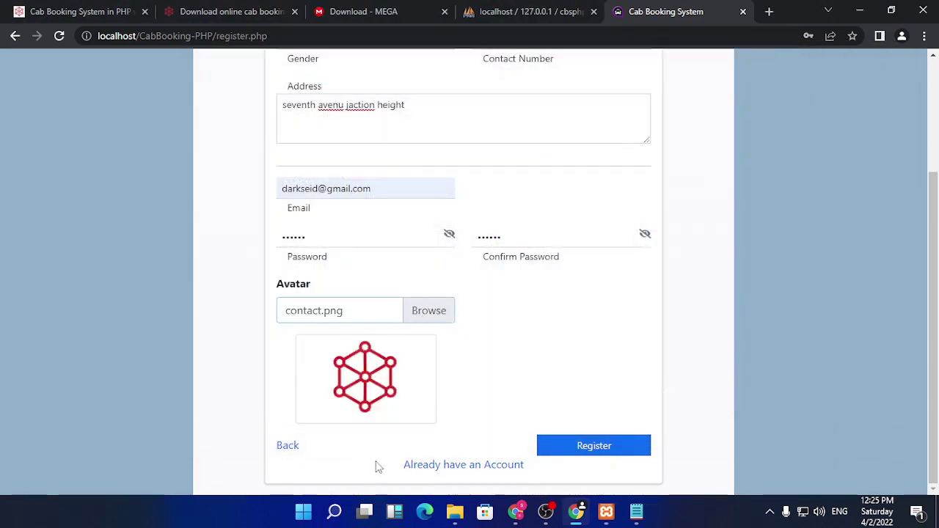
left_click(556, 453)
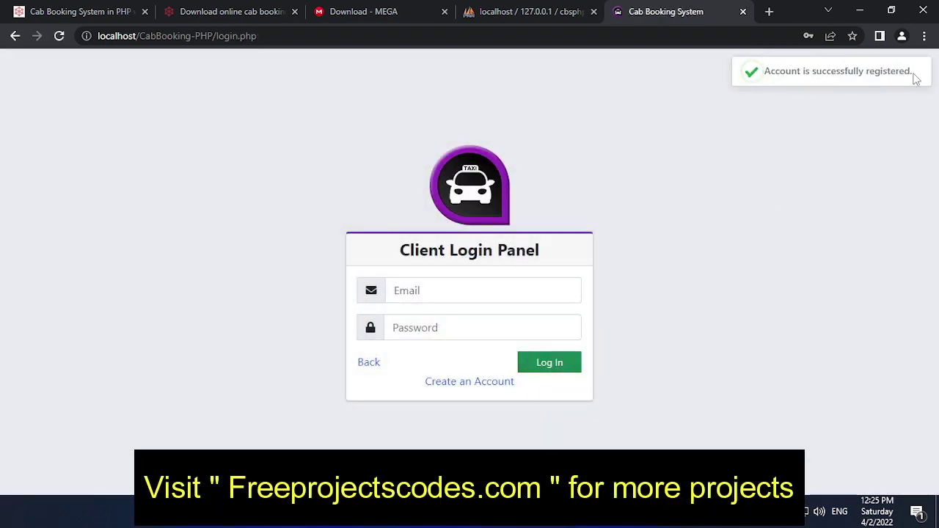
- Log in to the client panel with the saved email and the new account password
left_click_drag(729, 90, 807, 130)
left_click(807, 130)
left_click(497, 295)
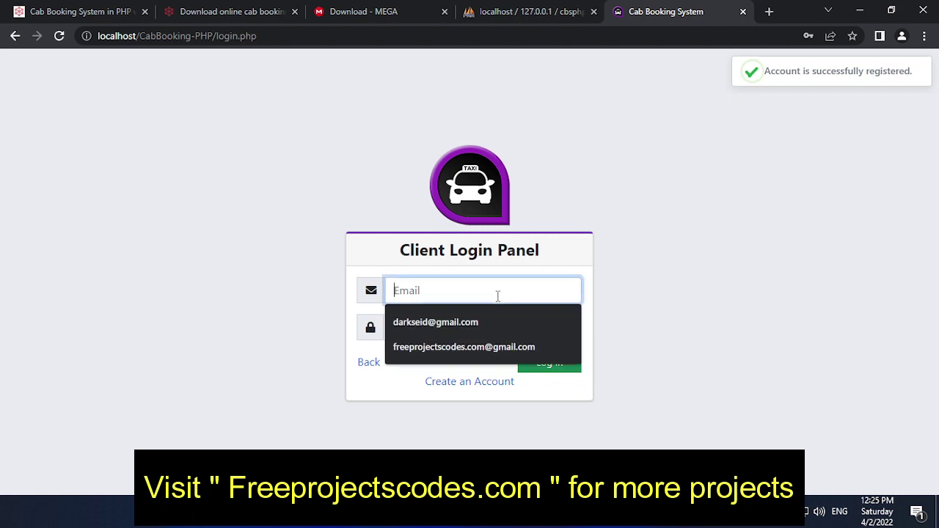
left_click(491, 322)
left_click(482, 327)
type("1")
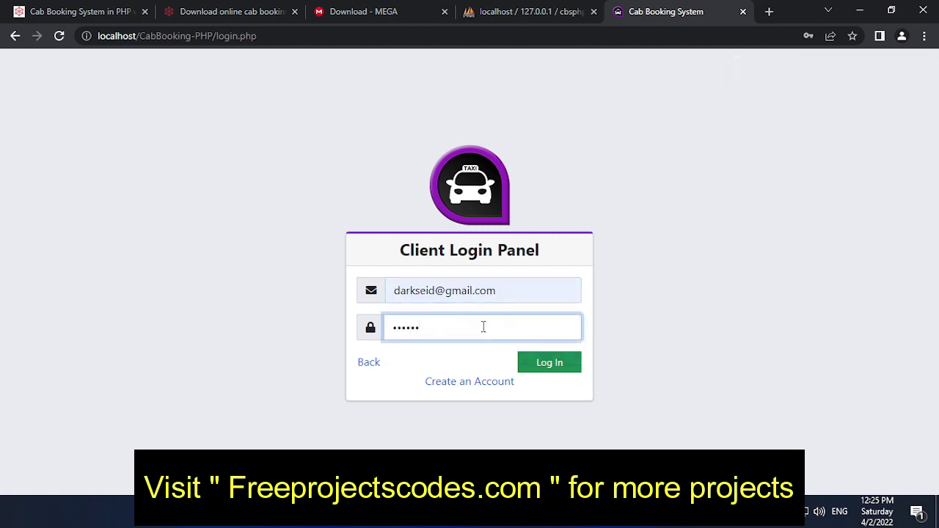
left_click(539, 365)
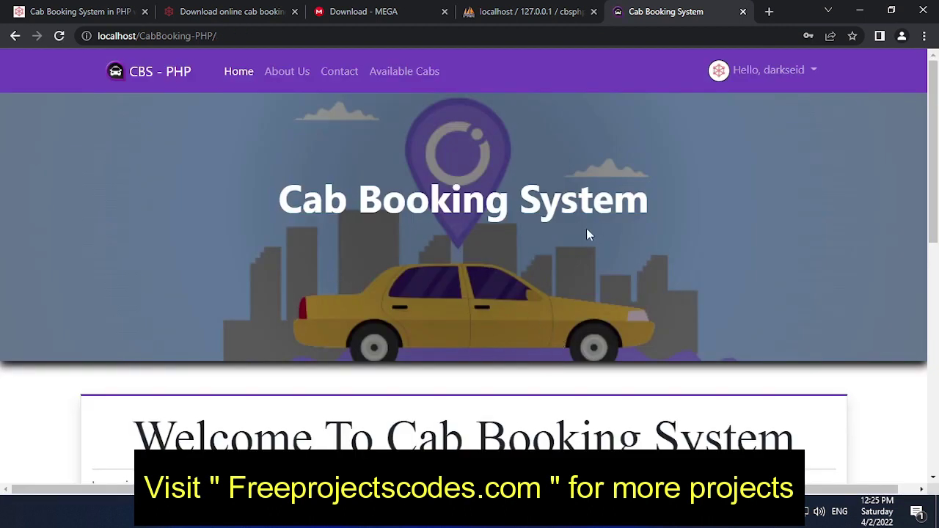
- Open the Hello user dropdown and look over the home page as the signed-in client
left_click(812, 72)
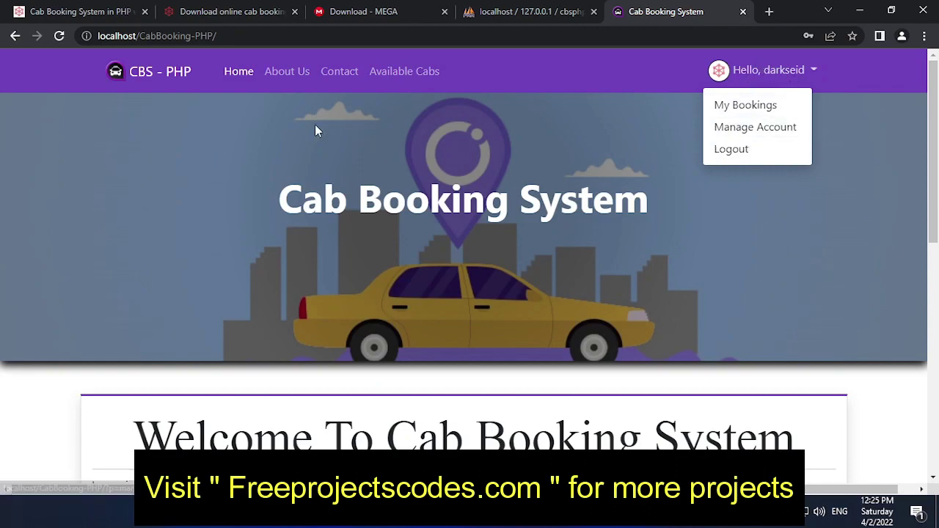
scroll(632, 279, "down", 5)
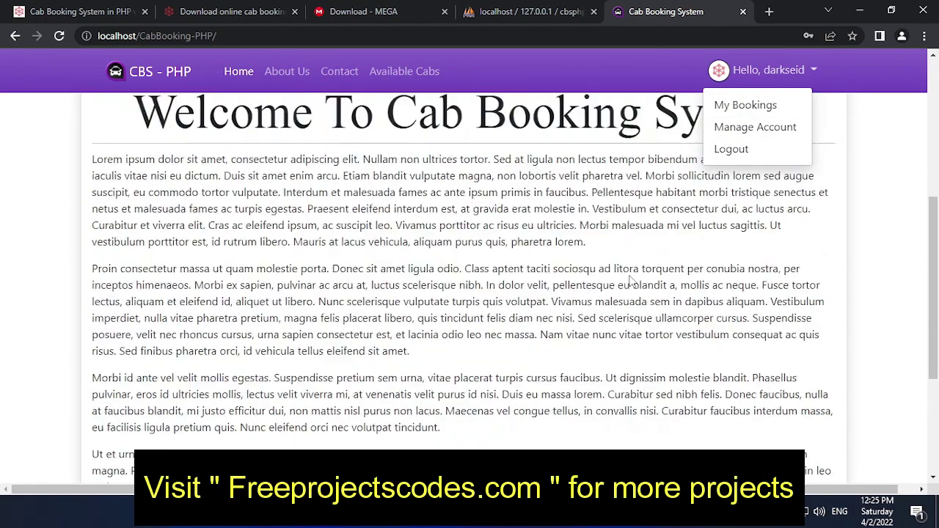
scroll(630, 281, "up", 2)
scroll(604, 273, "down", 5)
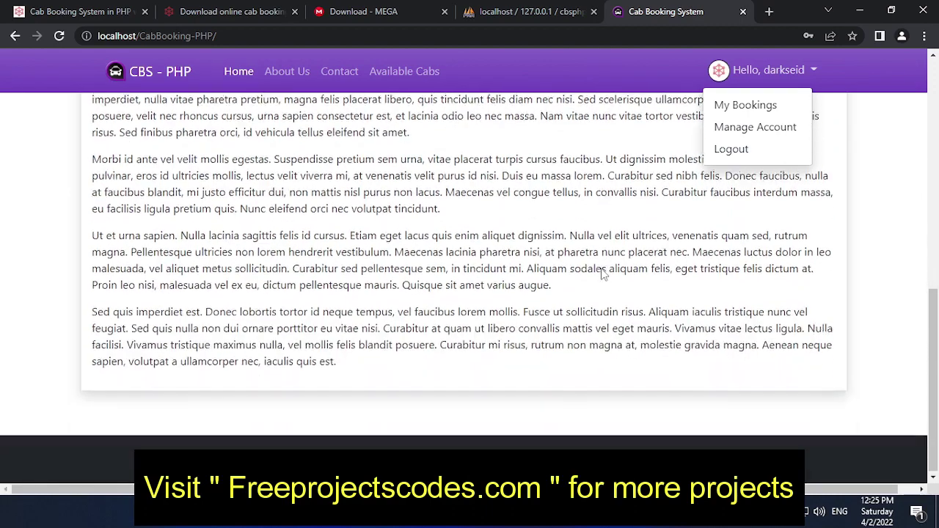
scroll(602, 273, "up", 3)
scroll(601, 273, "up", 5)
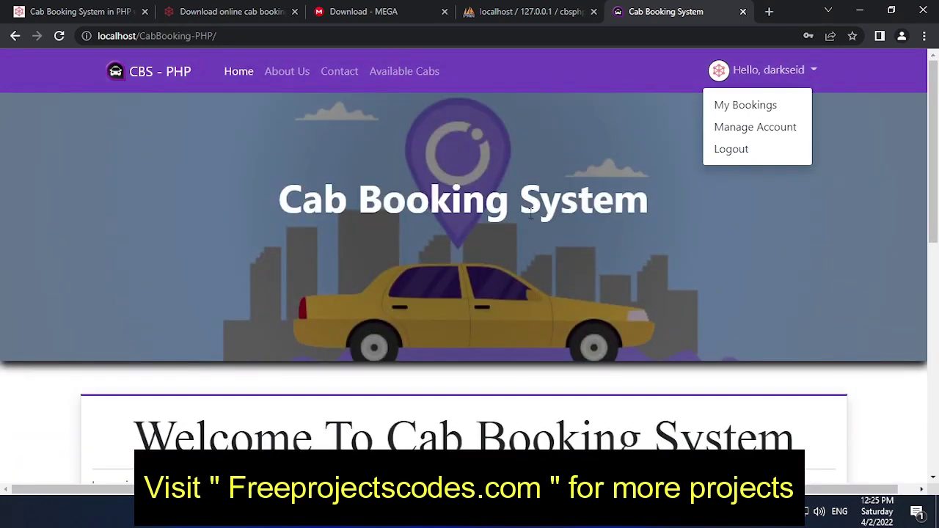
- Book cab i30T-0135 with pickup 'jaction heights' and drop-off 'seventh avenue'
left_click(411, 77)
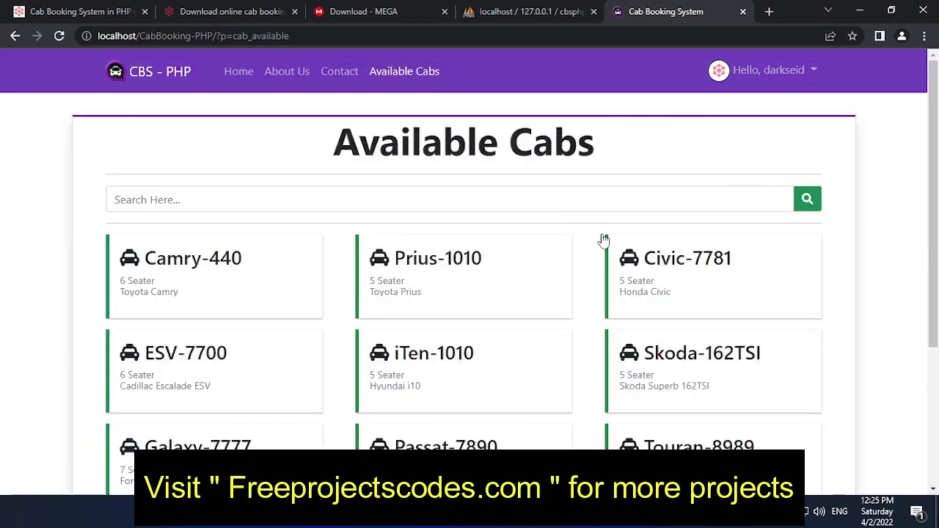
scroll(514, 290, "down", 3)
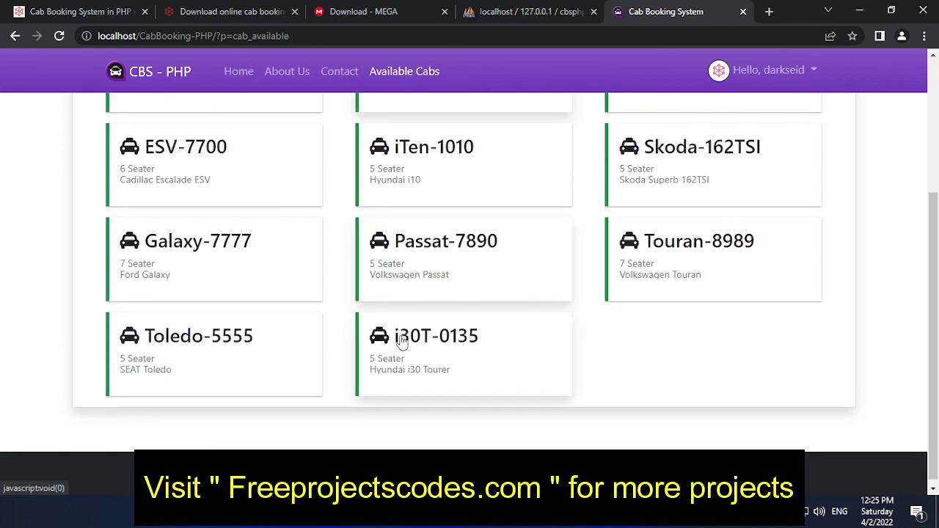
left_click(401, 339)
left_click(348, 240)
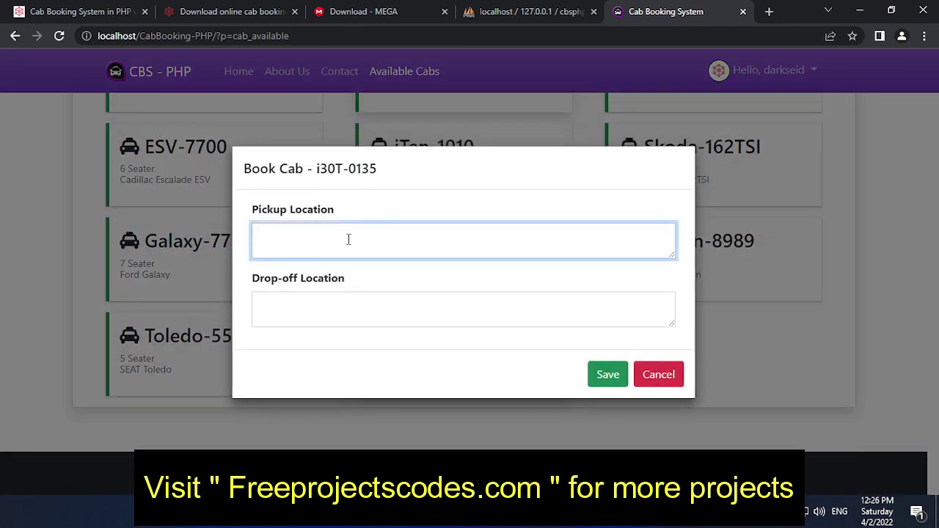
type("jac")
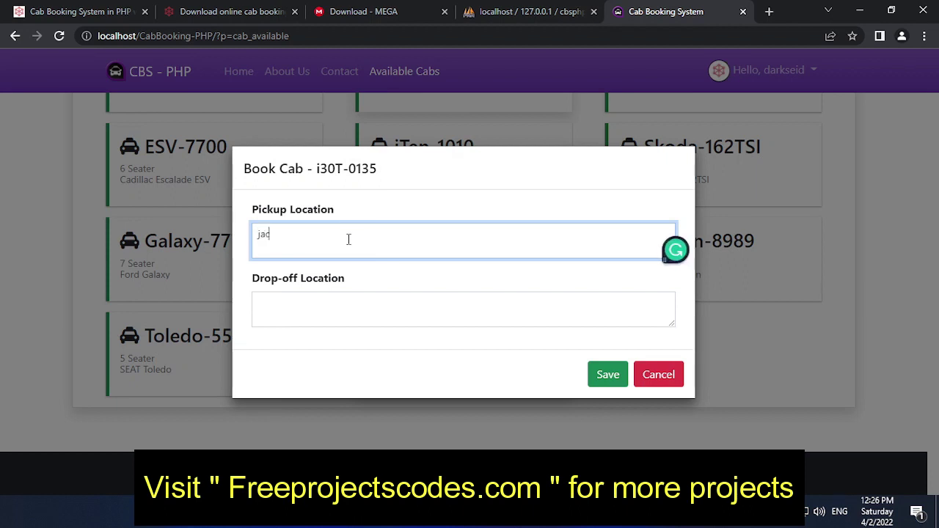
type("tion heights")
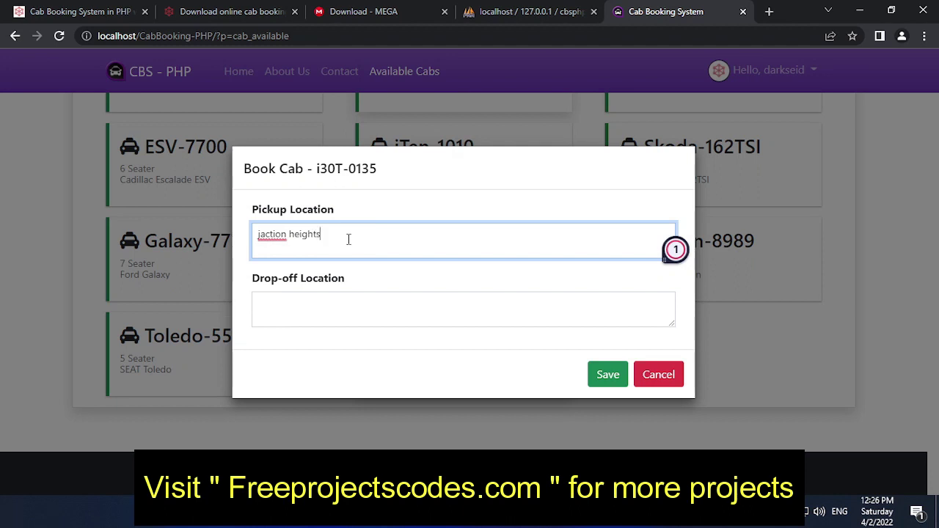
left_click(316, 314)
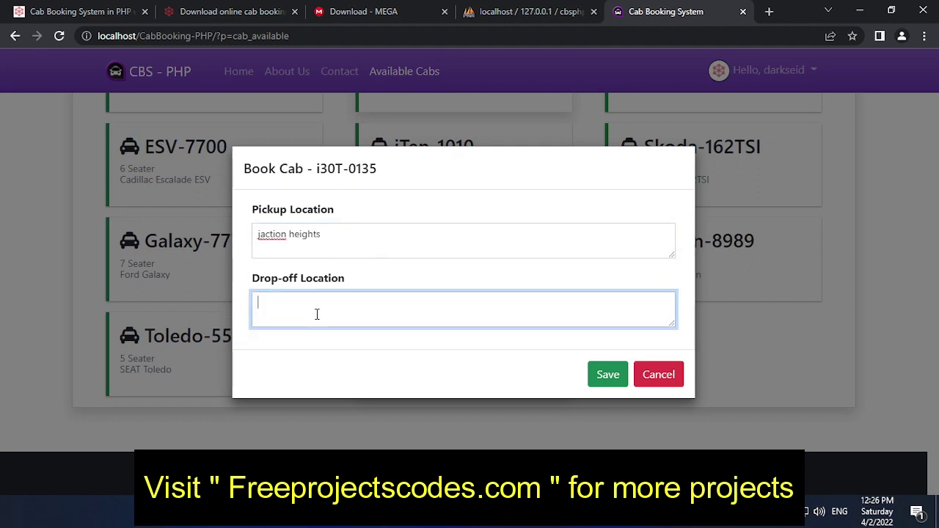
type("seventh")
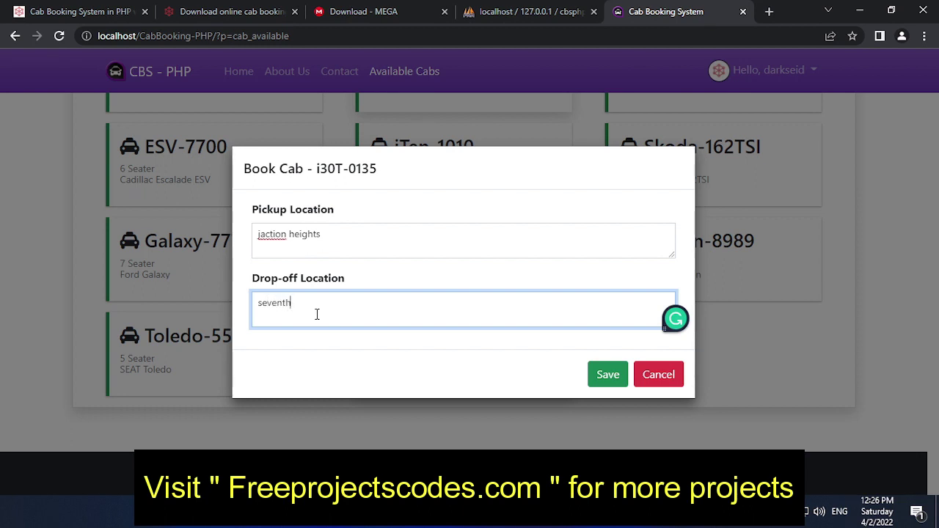
type(" avenue")
left_click(607, 376)
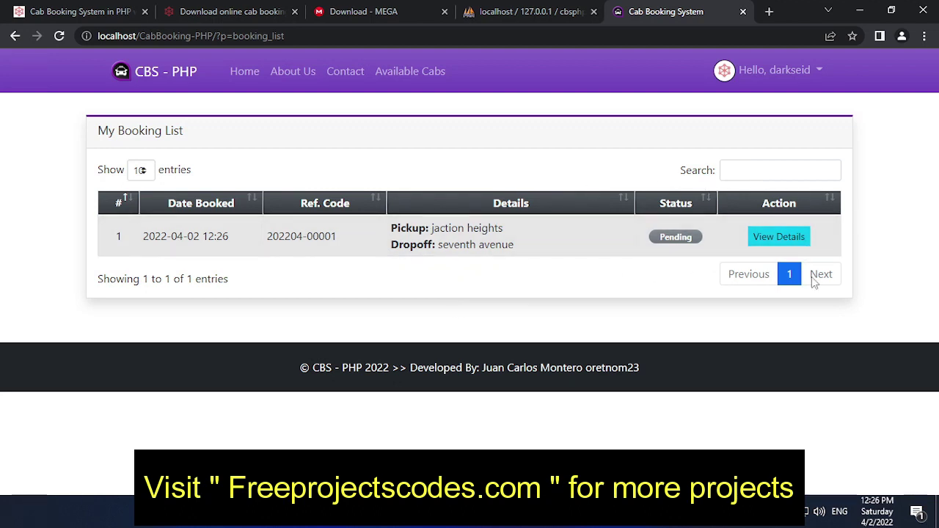
left_click(784, 235)
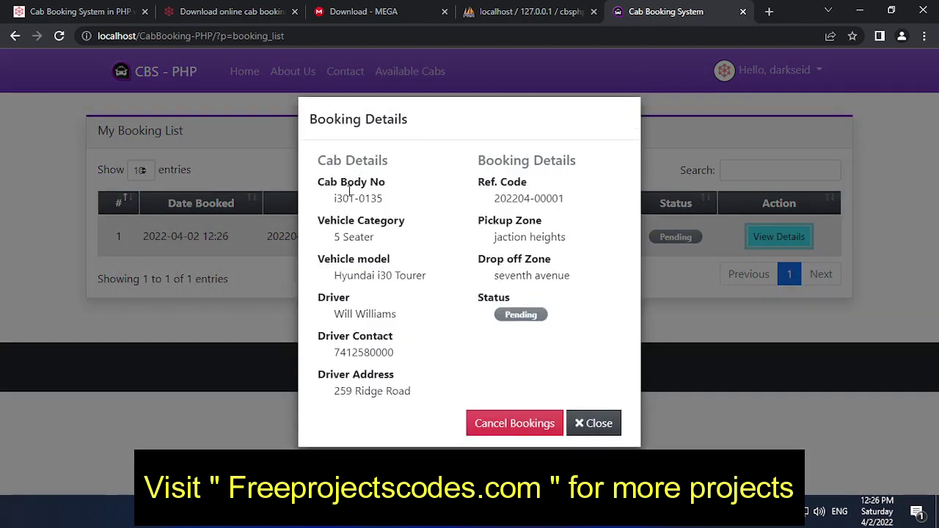
left_click_drag(380, 194, 331, 197)
left_click_drag(398, 239, 323, 237)
left_click_drag(431, 278, 334, 284)
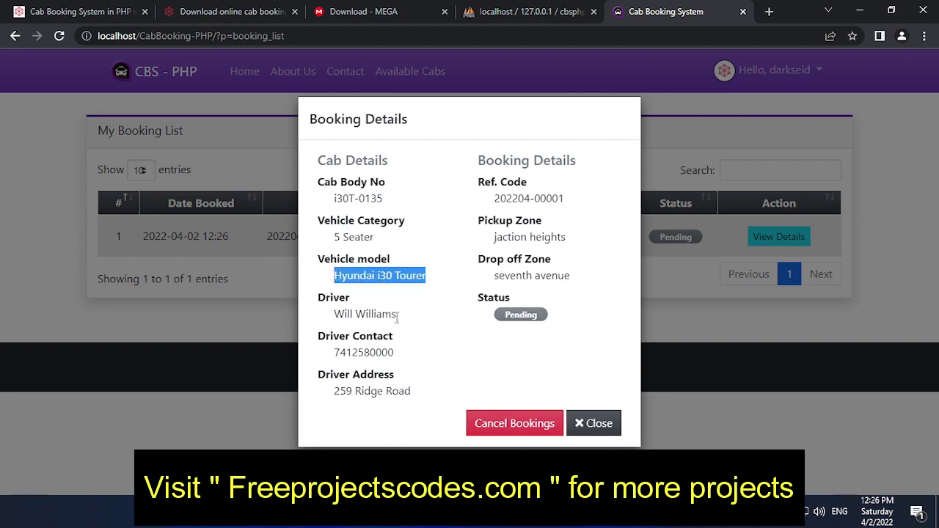
left_click_drag(405, 317, 324, 317)
left_click(402, 350)
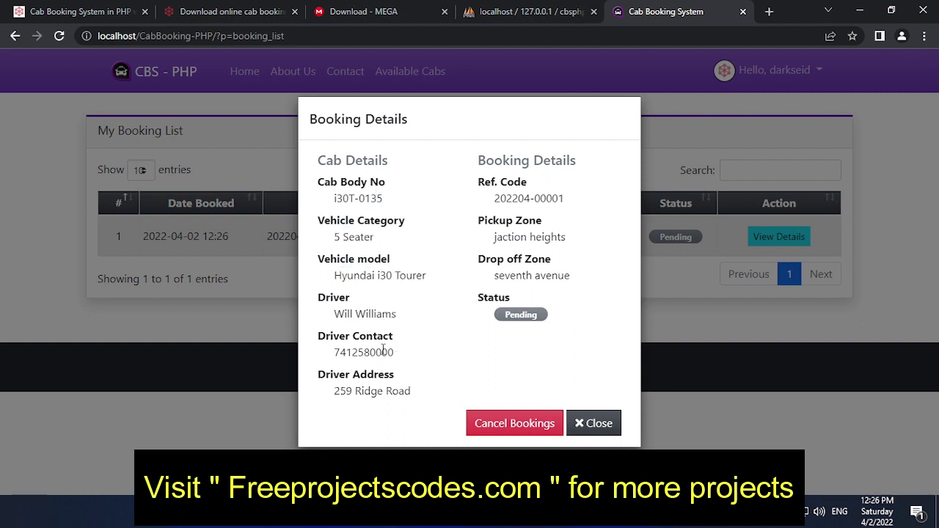
left_click_drag(383, 349, 322, 355)
left_click_drag(414, 391, 316, 396)
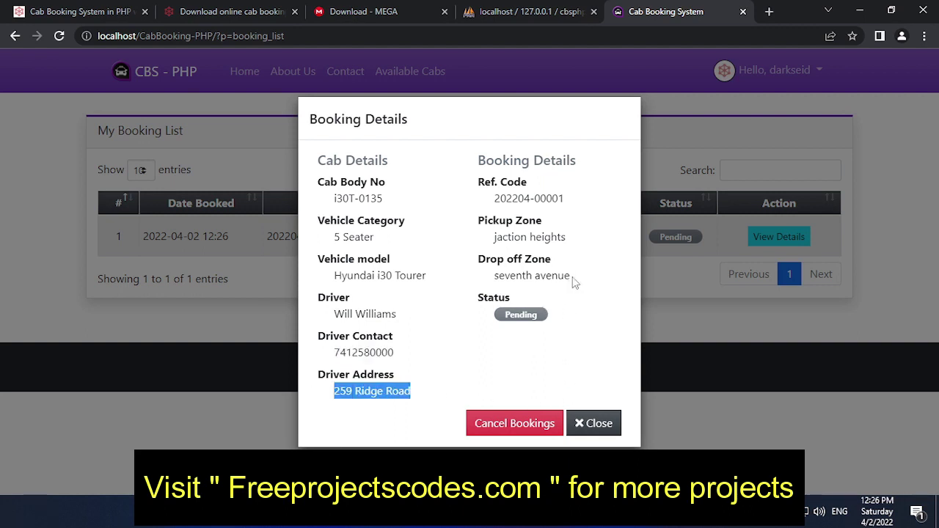
left_click_drag(570, 278, 547, 276)
left_click(576, 237)
left_click_drag(576, 237, 472, 220)
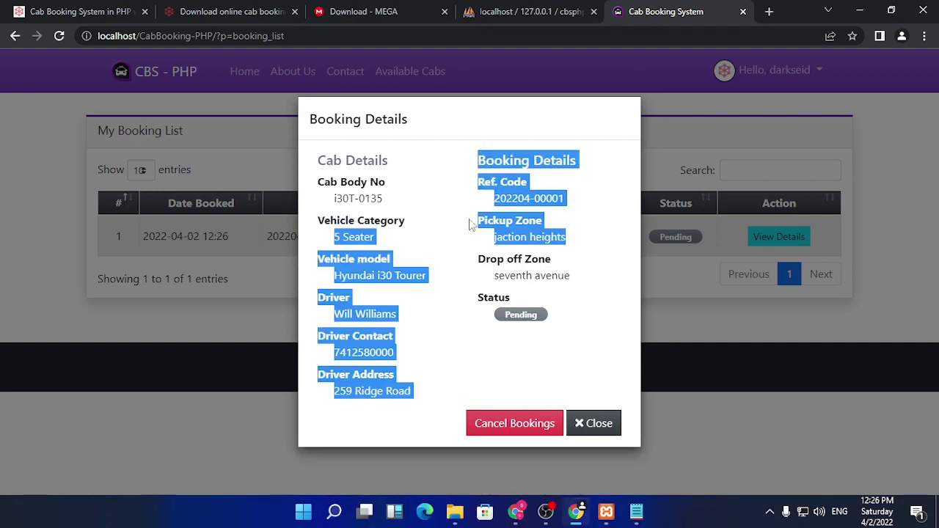
left_click(587, 193)
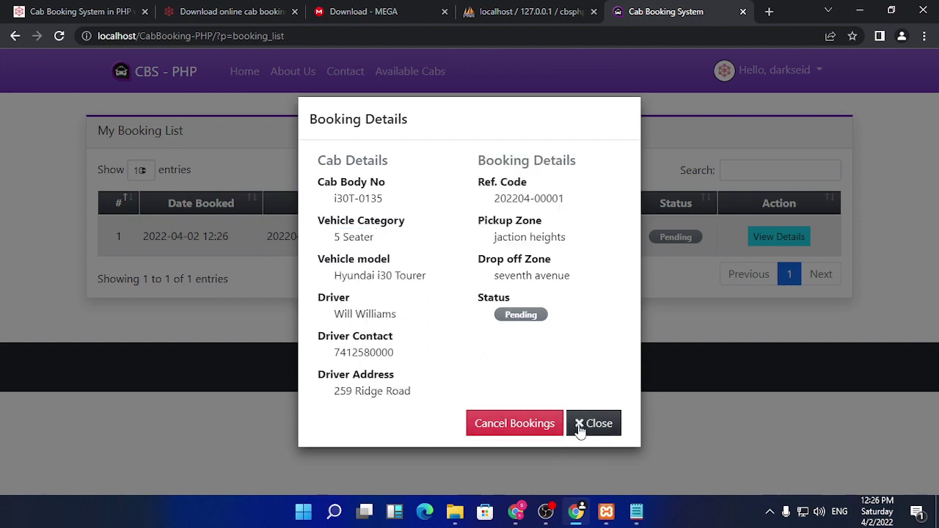
left_click(580, 426)
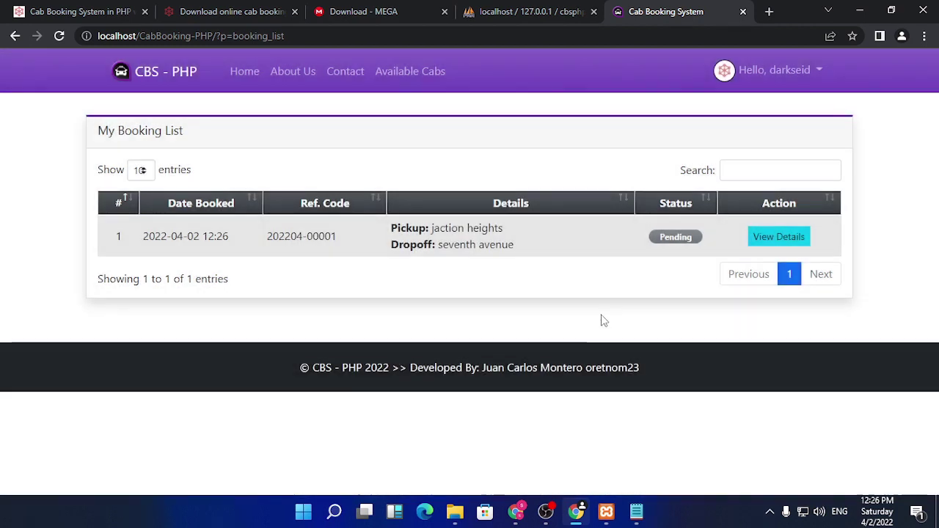
- Log out of the client account and return to the Client Login page
left_click(242, 71)
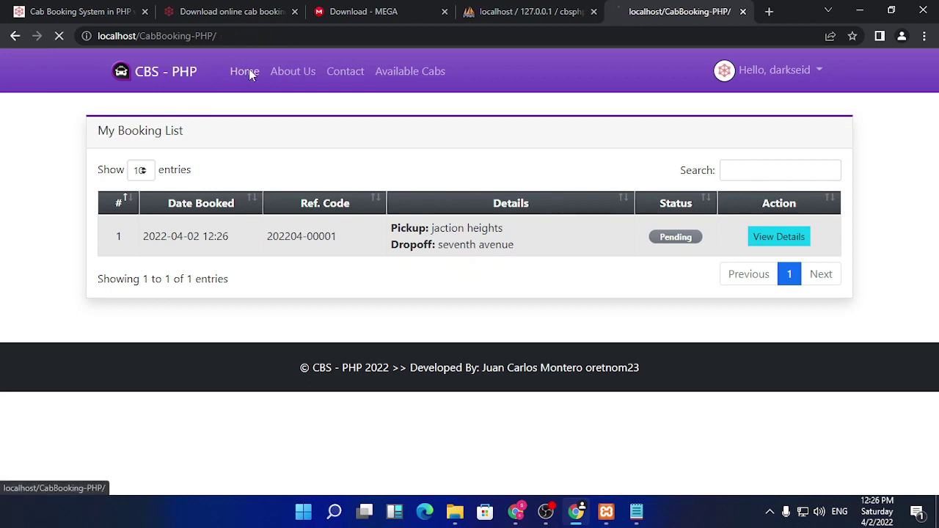
left_click(800, 71)
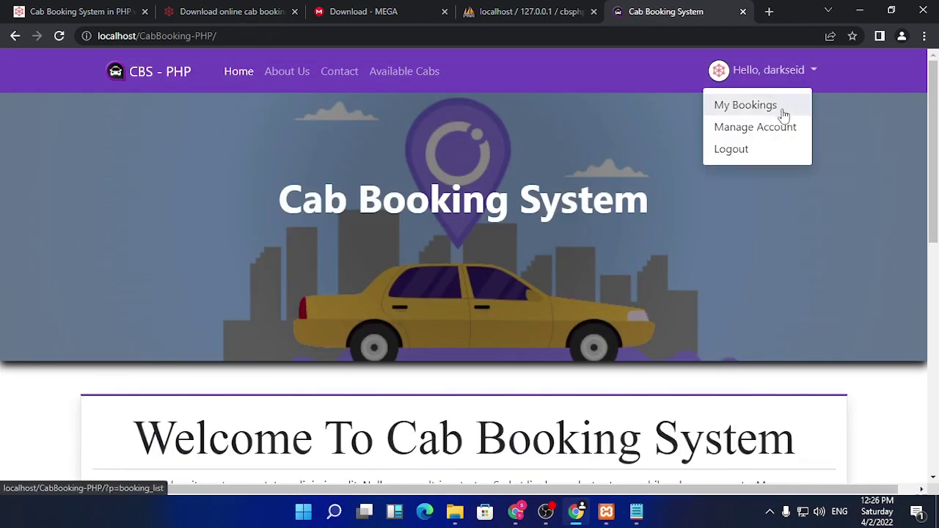
left_click(732, 149)
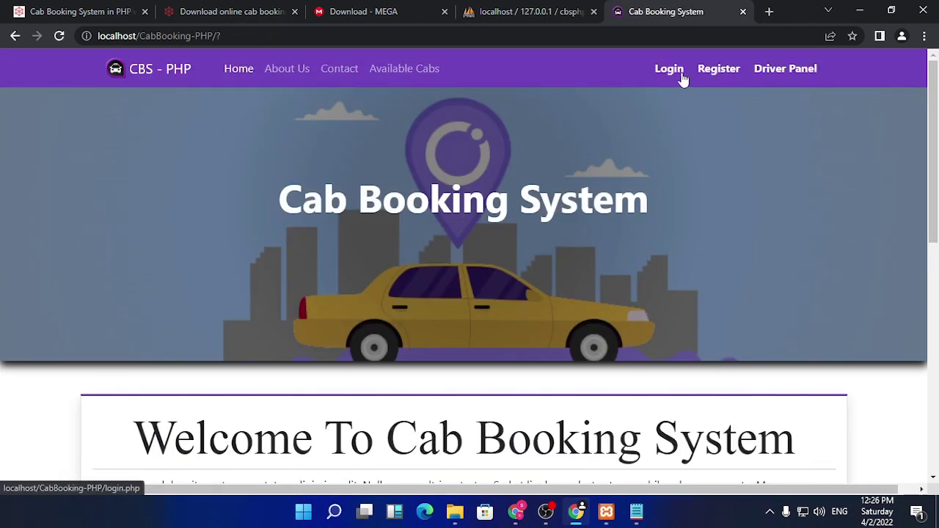
left_click(680, 71)
- Copy the admin username from the Notepad project notes into the Email field
left_click(635, 513)
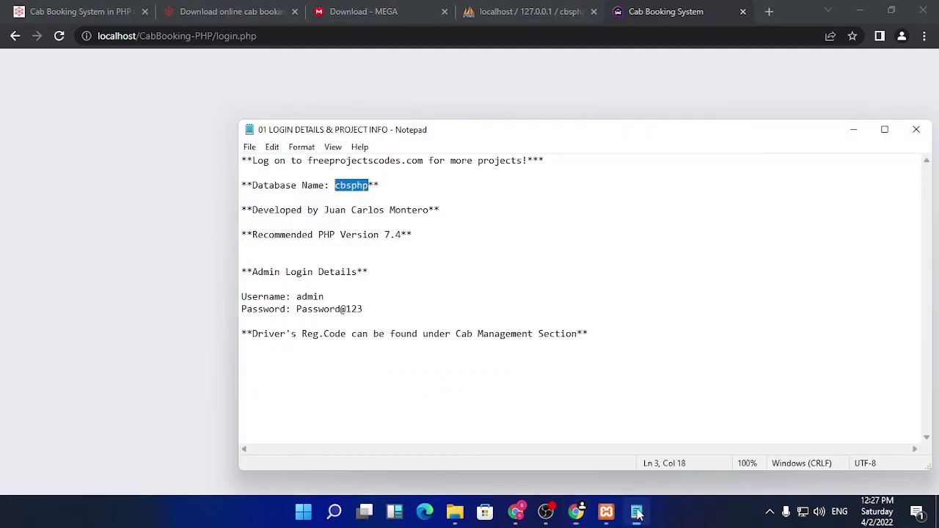
left_click(430, 242)
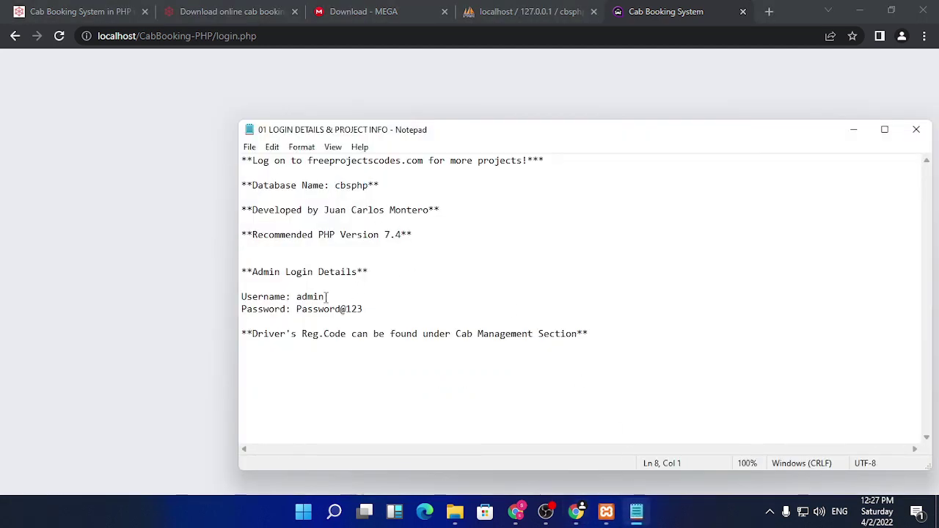
left_click_drag(328, 297, 297, 297)
key("ctrl+c")
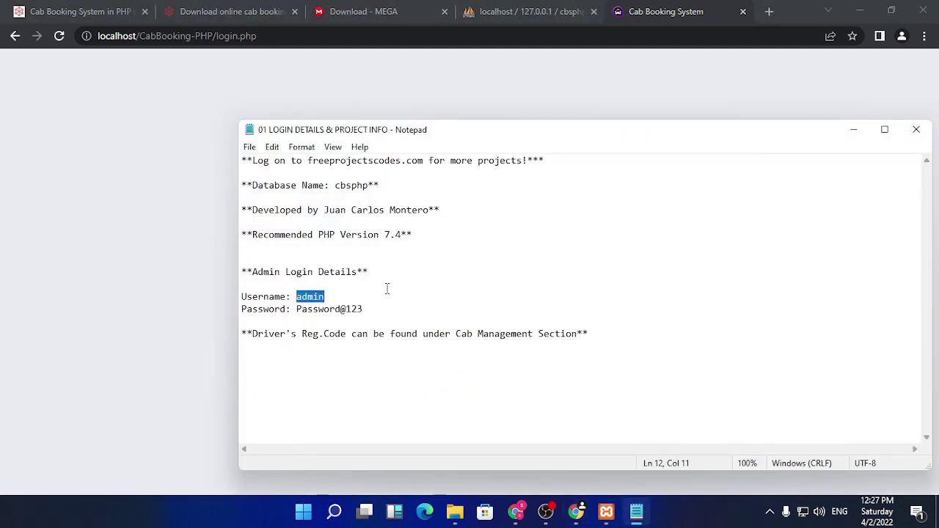
left_click(171, 291)
left_click(441, 289)
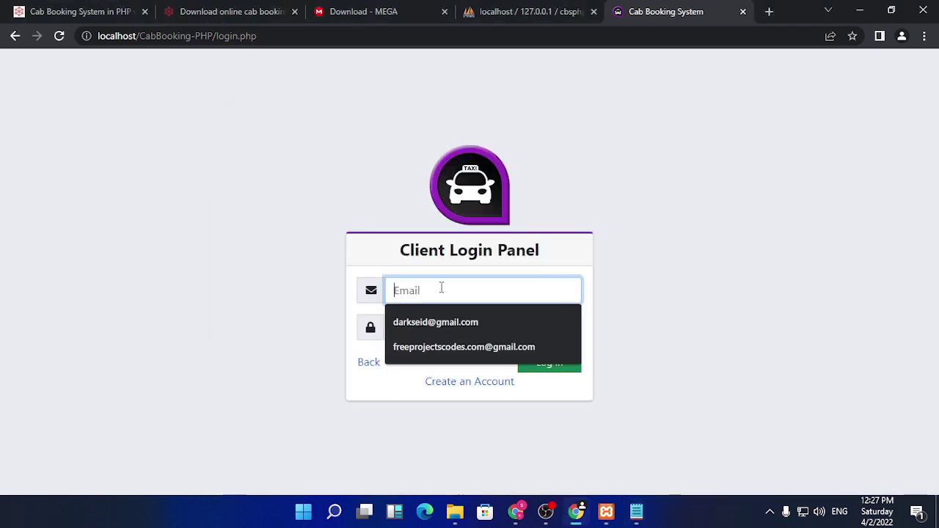
key("ctrl+v")
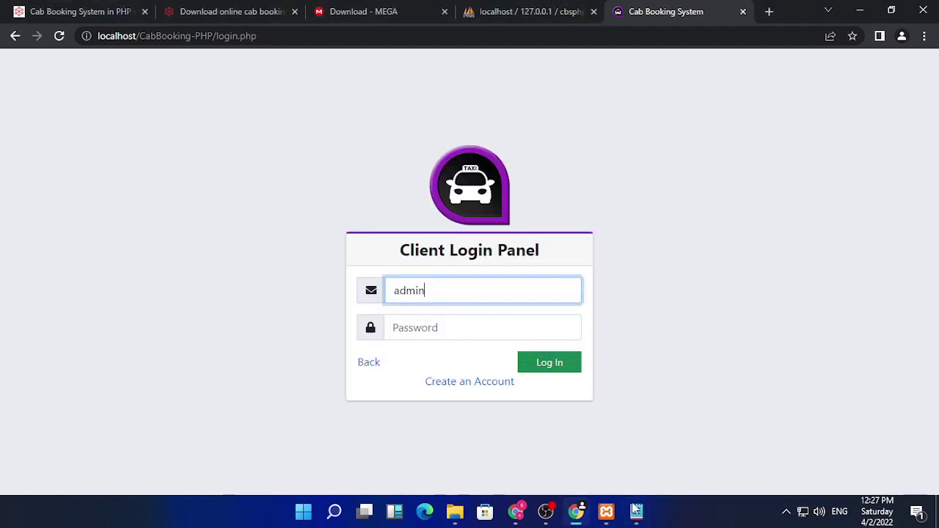
- Paste the admin password from the notes, try logging in, and dismiss the email format warning
key("alt+Tab")
left_click_drag(366, 309, 297, 309)
key("alt+Tab")
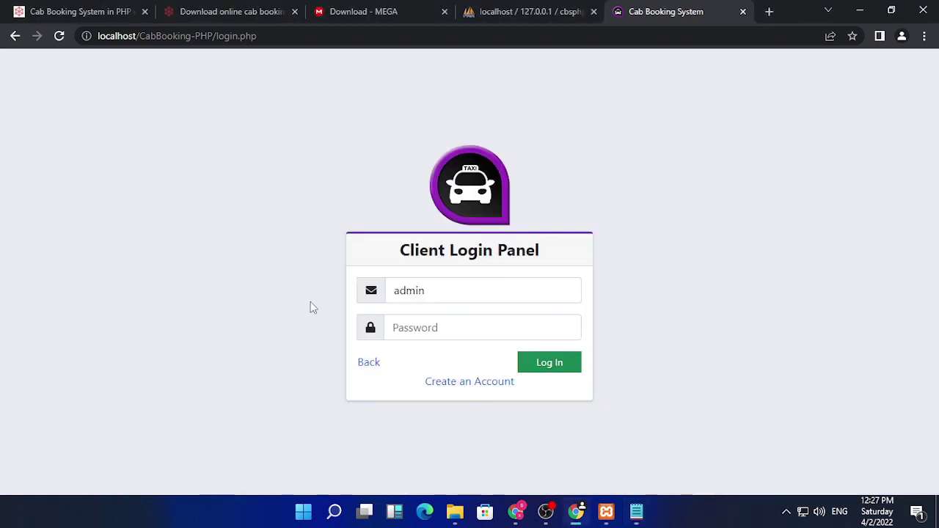
left_click(420, 327)
key("ctrl+v")
left_click(549, 363)
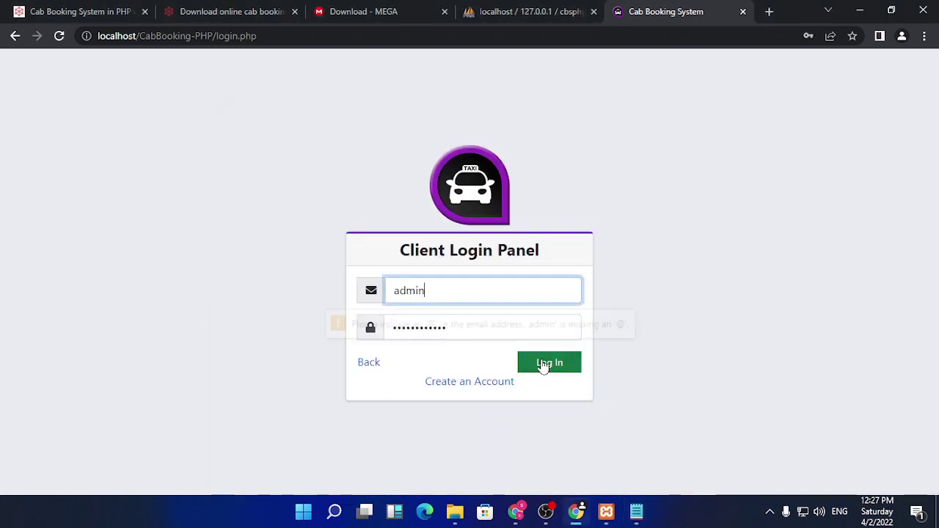
left_click(709, 208)
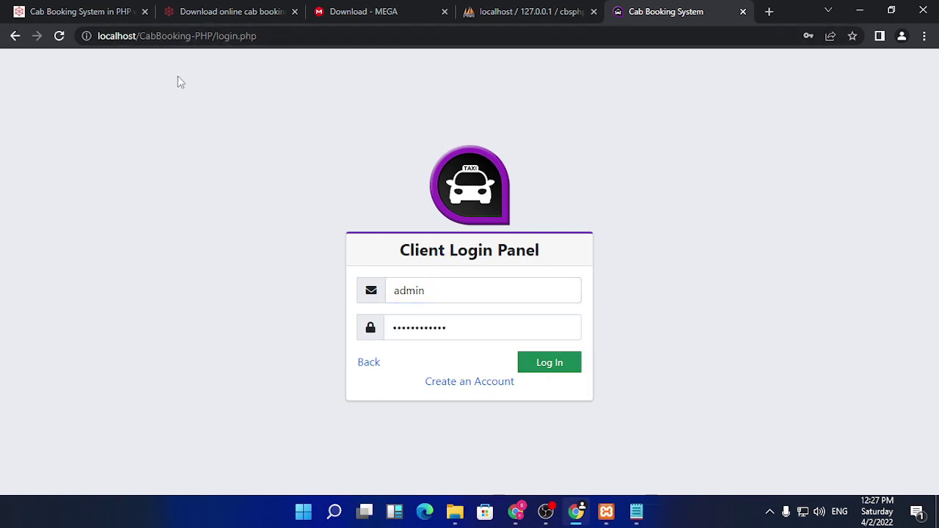
left_click_drag(259, 36, 218, 36)
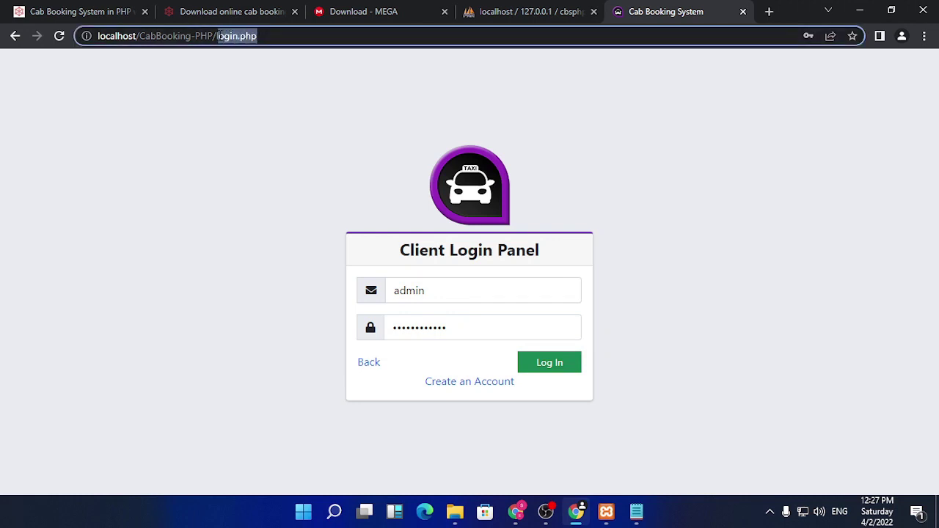
- Sign in at localhost/CabBooking-PHP/admin with username 'admin' and the pasted admin password
type("a")
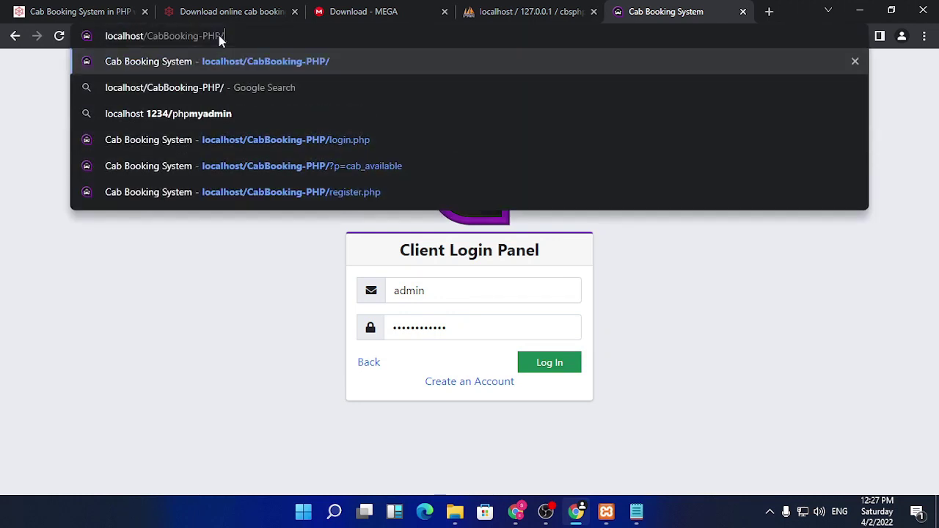
type("dmin")
key("Return")
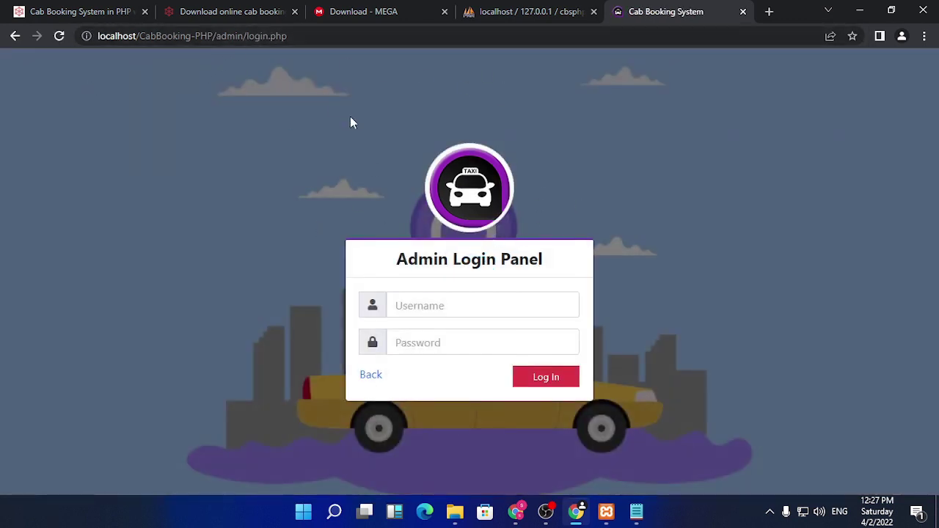
left_click(466, 308)
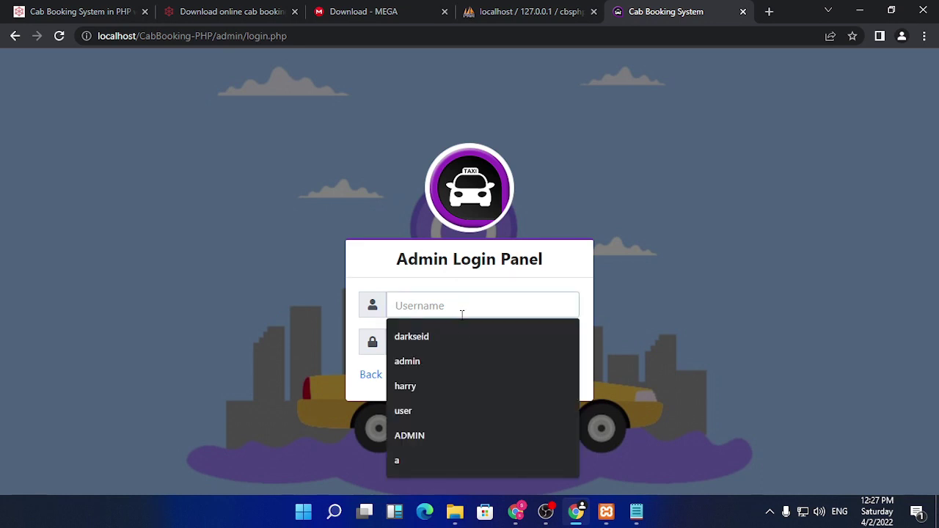
left_click(453, 361)
left_click(455, 341)
right_click(458, 350)
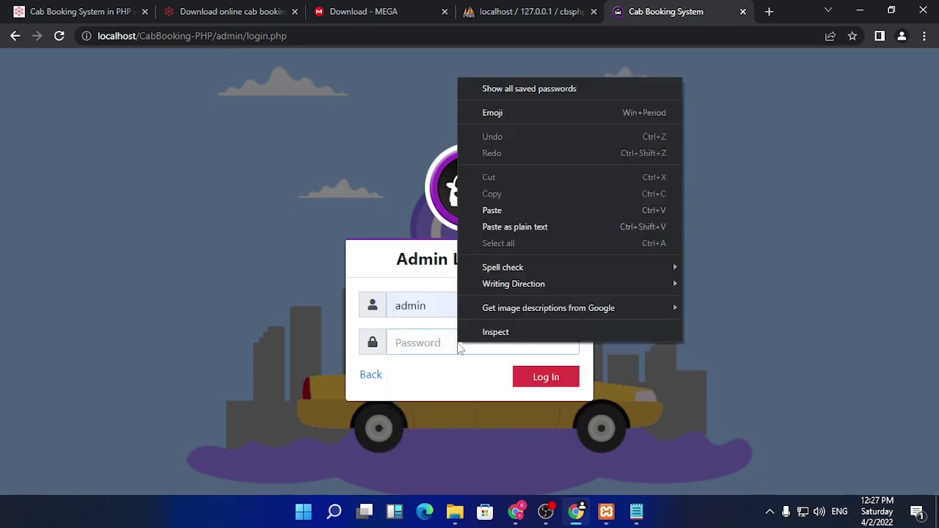
left_click(499, 212)
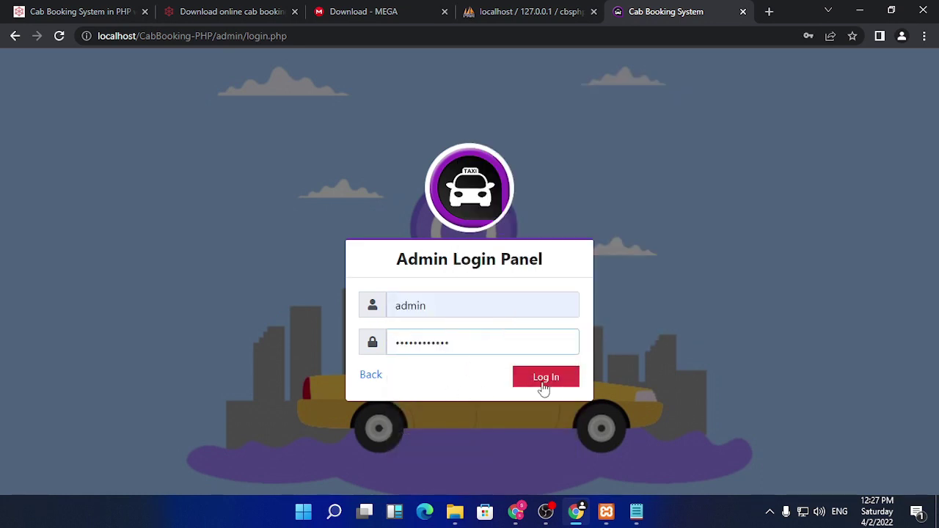
left_click(637, 518)
left_click(853, 132)
left_click(545, 379)
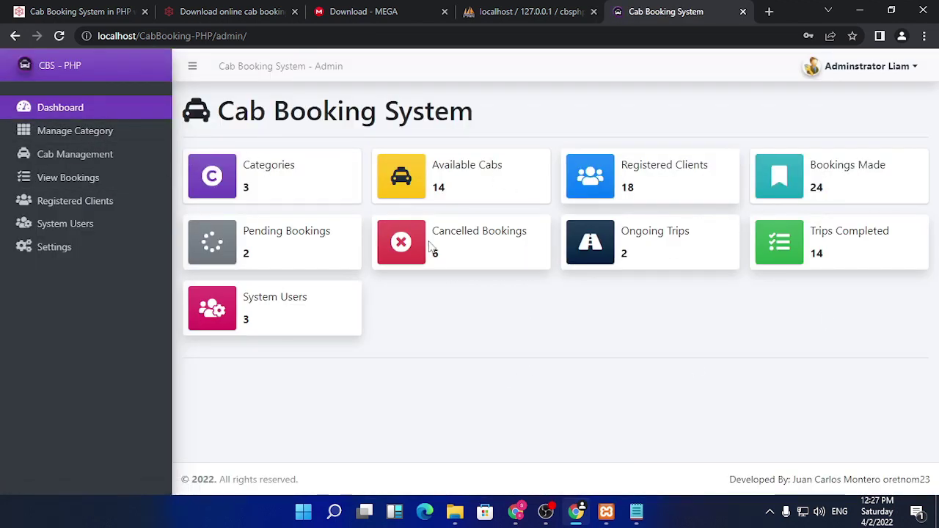
left_click(901, 67)
left_click(901, 68)
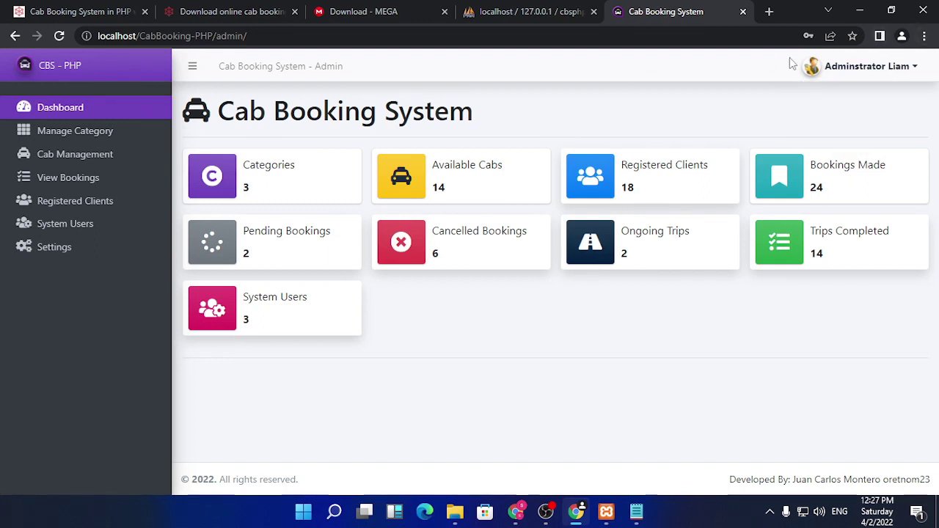
left_click(852, 67)
left_click(843, 93)
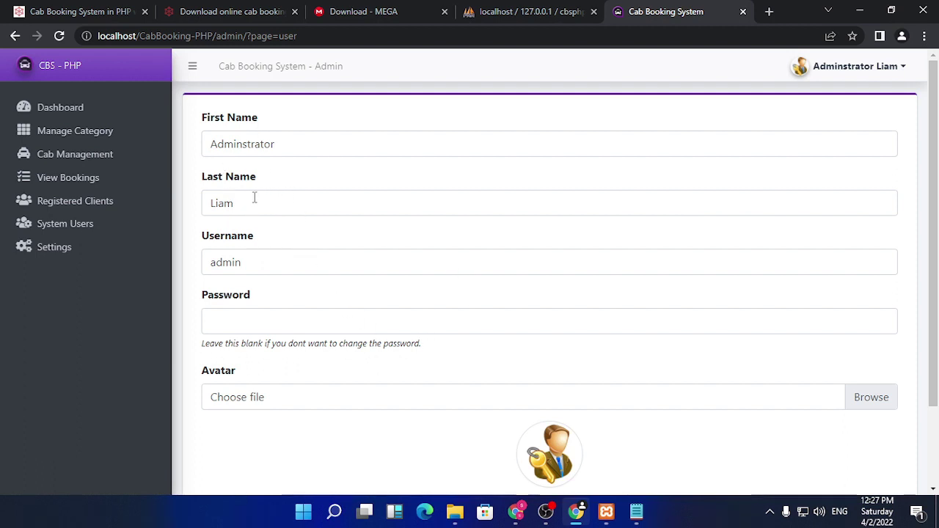
scroll(254, 200, "down", 2)
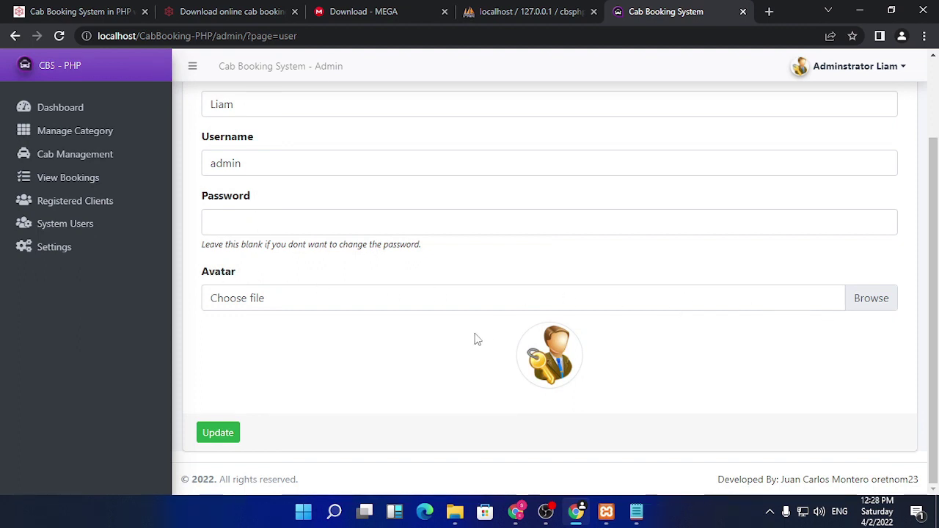
scroll(373, 345, "up", 2)
scroll(373, 345, "down", 2)
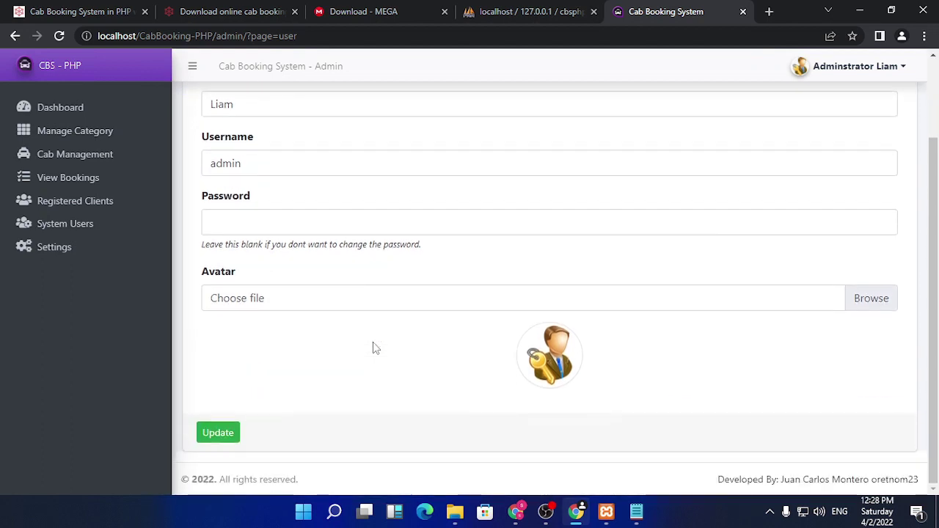
scroll(183, 234, "up", 3)
left_click(76, 114)
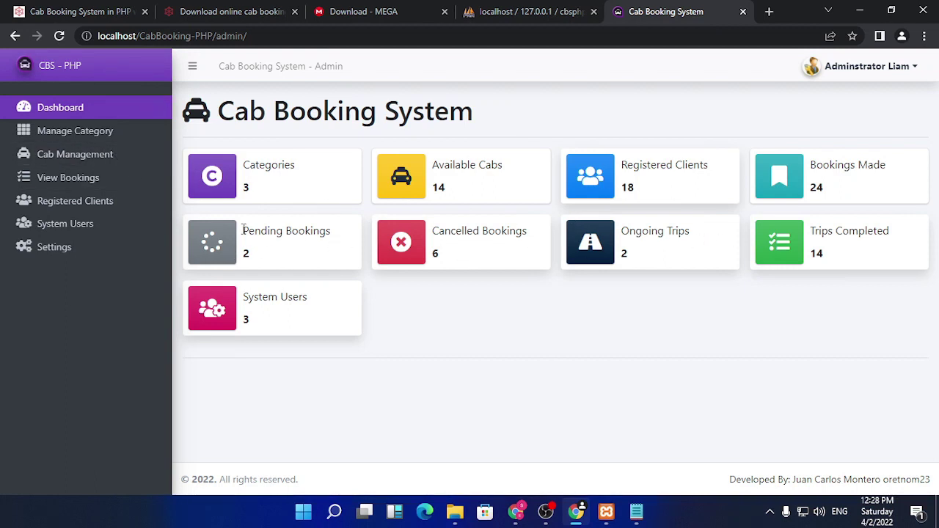
- Add a new cab category named 'bike' with status Active
left_click(84, 133)
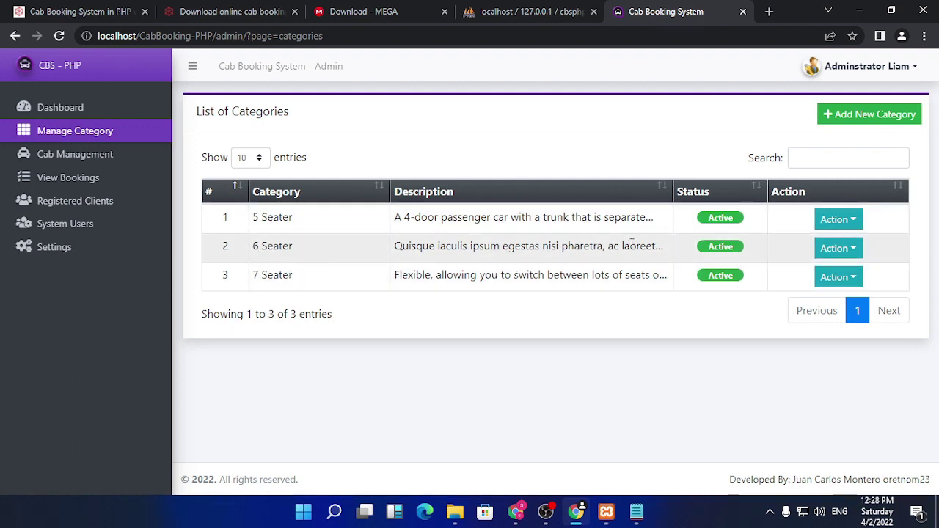
left_click(849, 119)
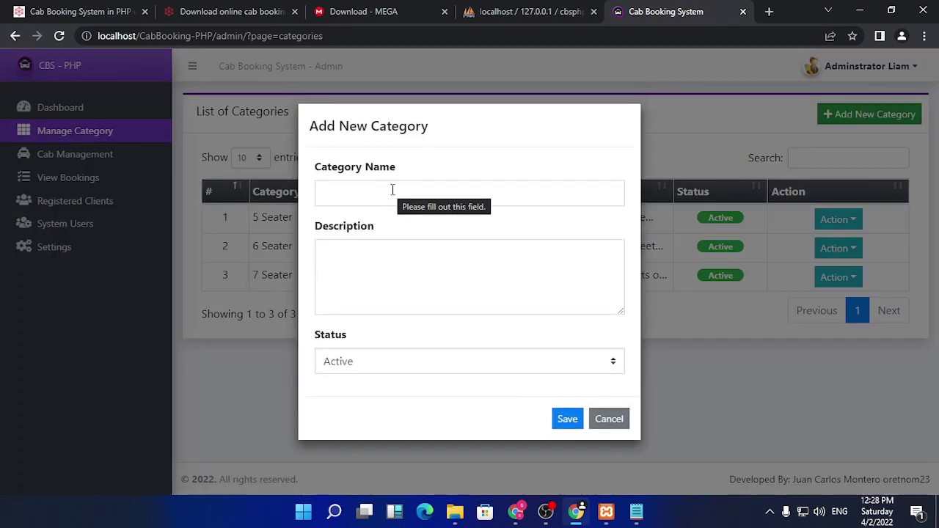
left_click(393, 190)
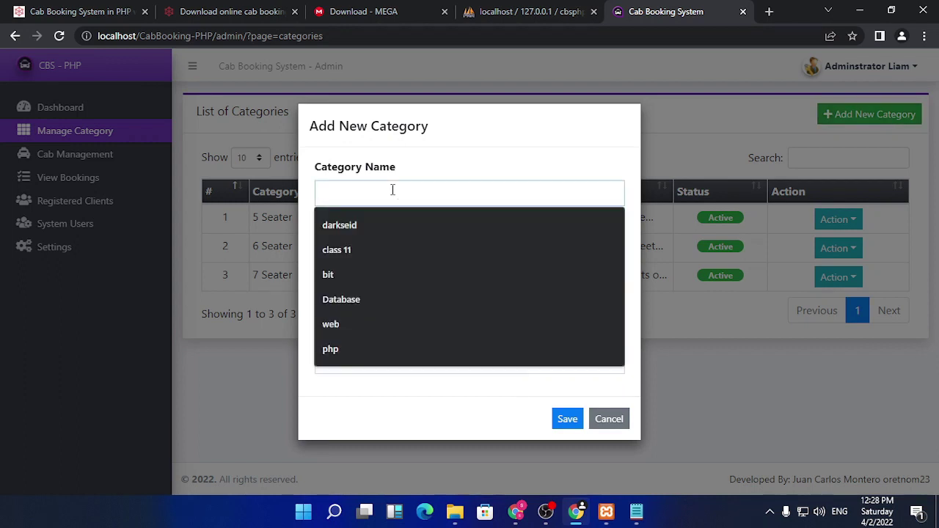
type("bik")
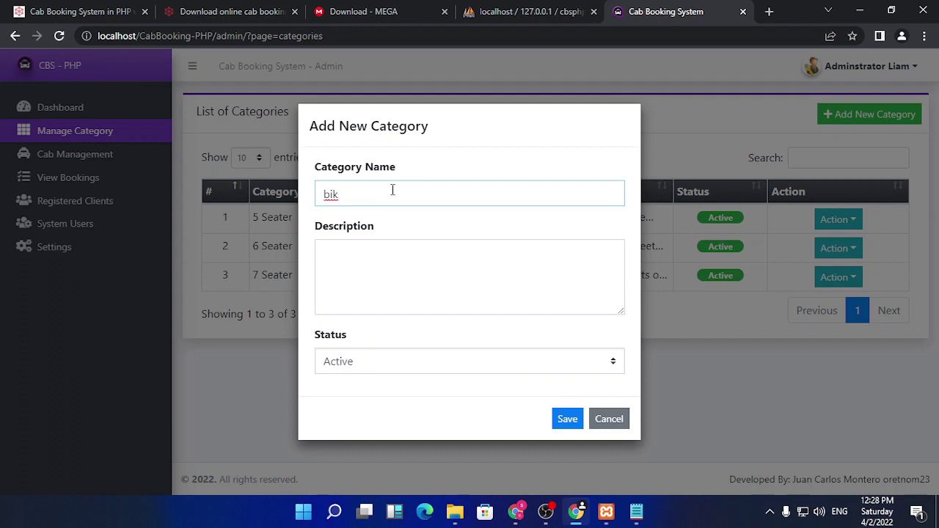
key("BackSpace")
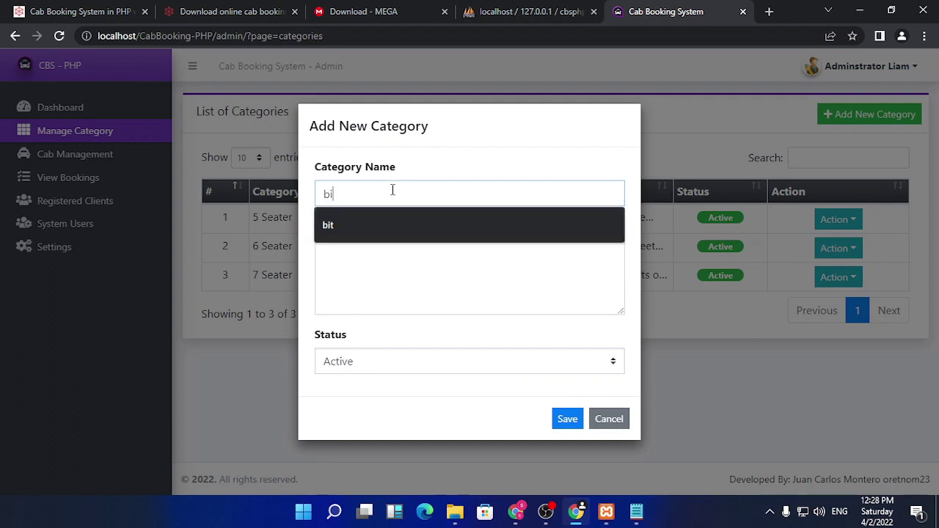
key("BackSpace")
type("2")
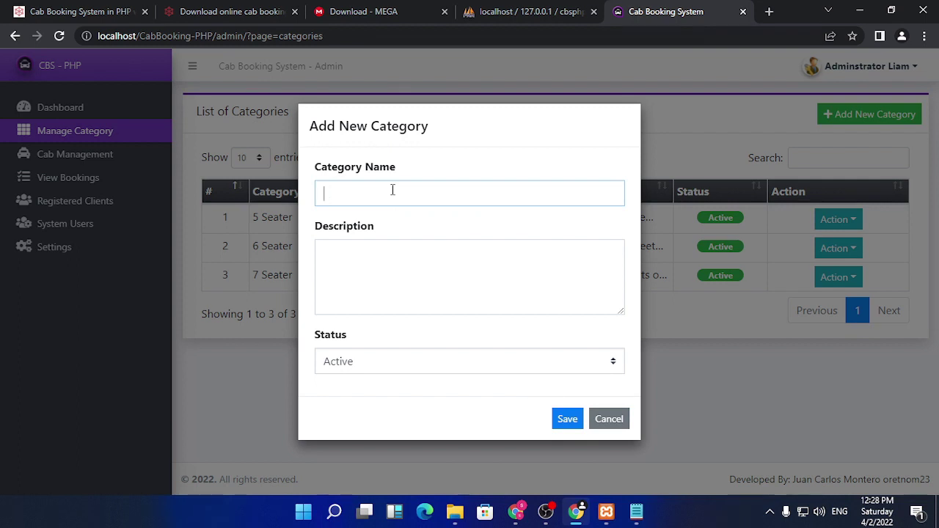
type("bike")
left_click(403, 268)
type("bike")
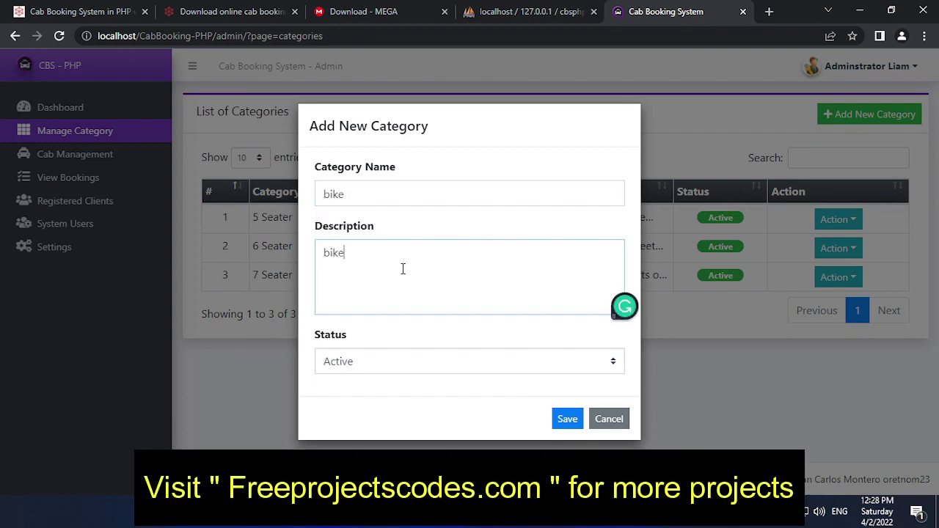
left_click(455, 362)
left_click(457, 364)
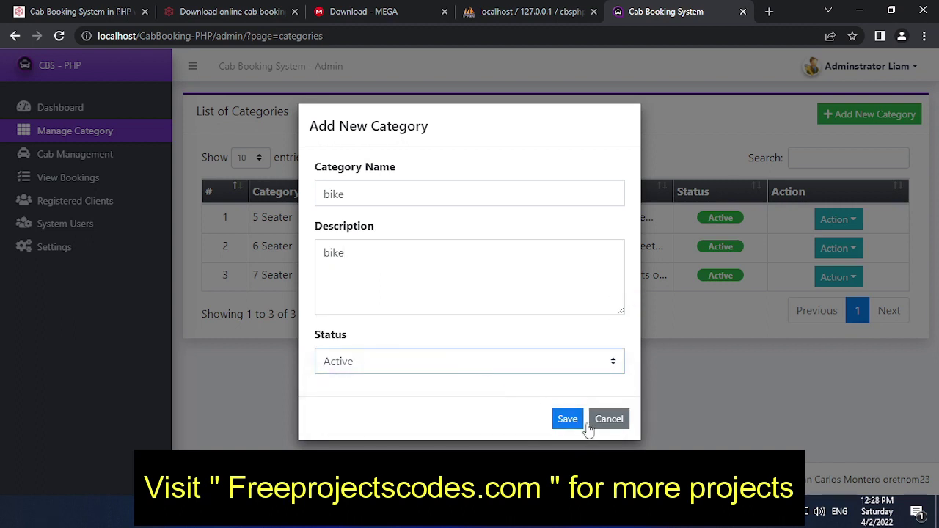
left_click(573, 424)
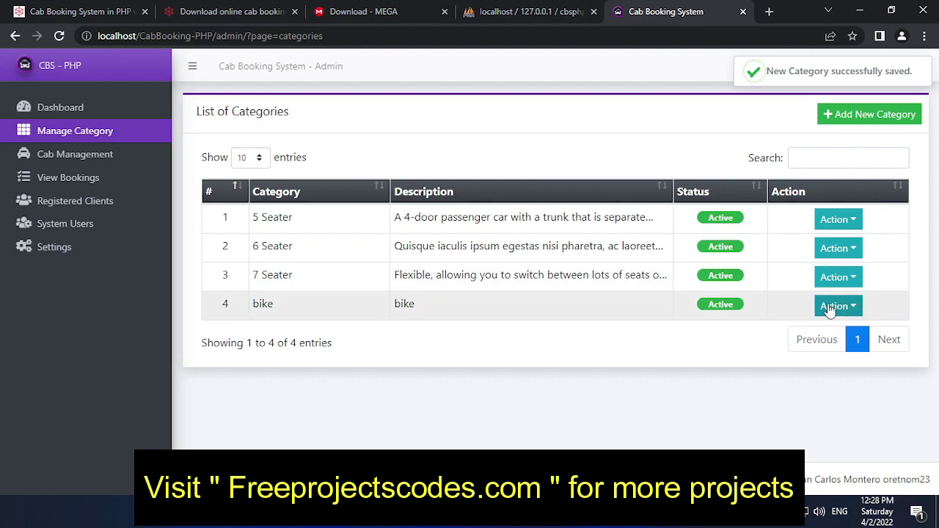
- Open the bike category's editor, cancel without changes, and go to the List of Cabs
left_click(844, 308)
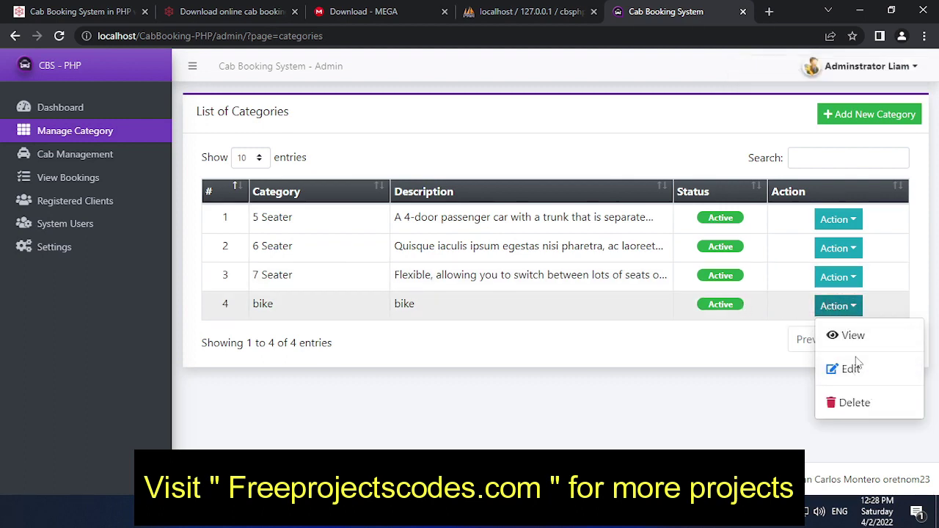
left_click(850, 369)
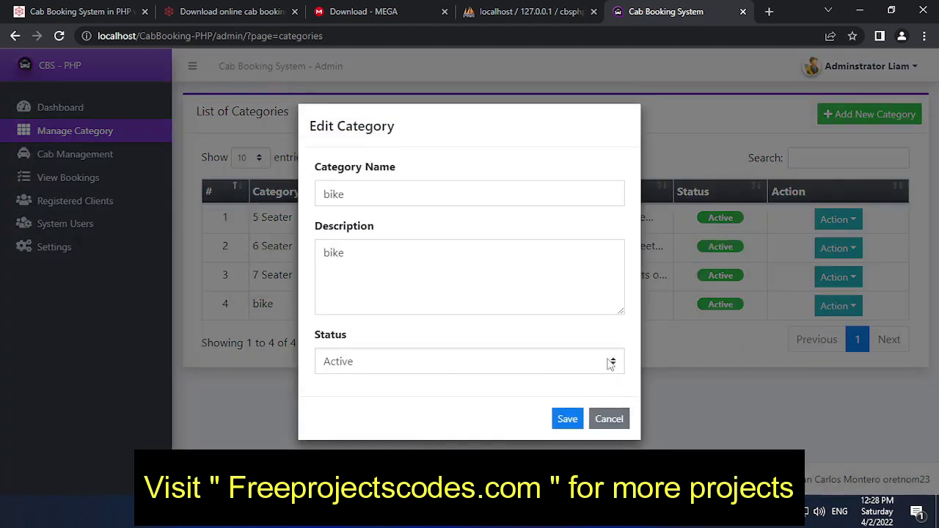
left_click(609, 419)
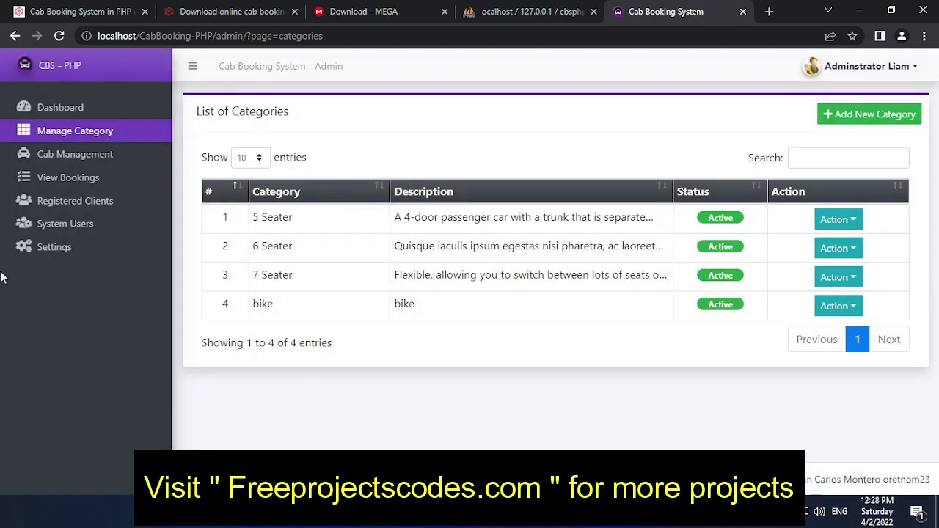
left_click(71, 155)
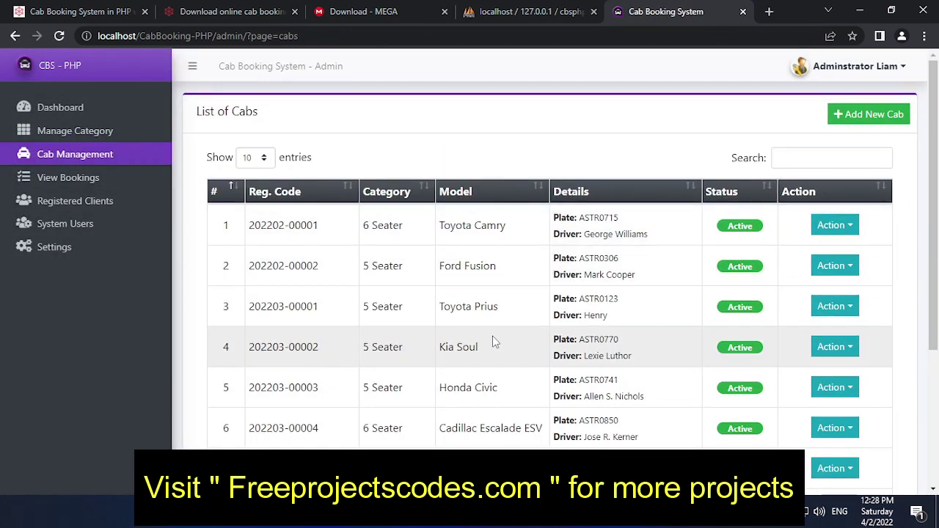
- Start a new bike cab and fill in plate 3522, model 2022 and a red body
scroll(555, 385, "down", 3)
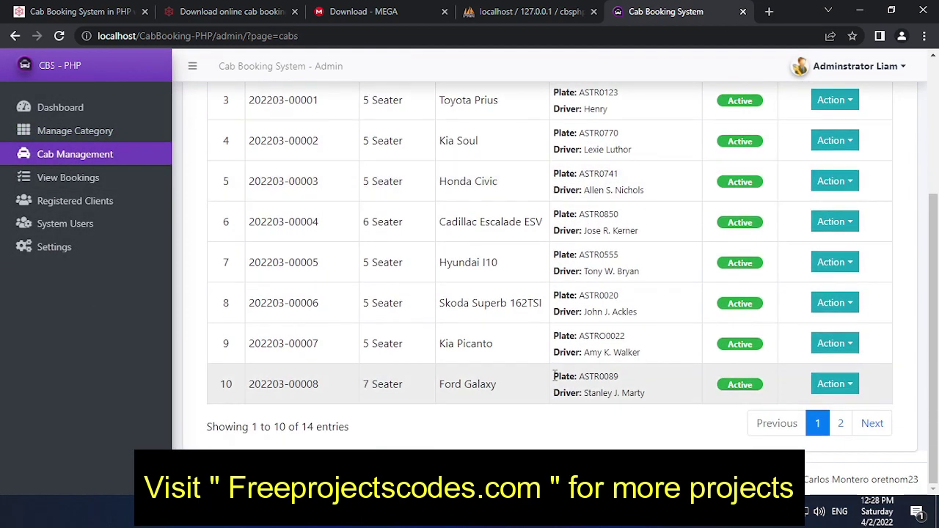
scroll(556, 377, "up", 3)
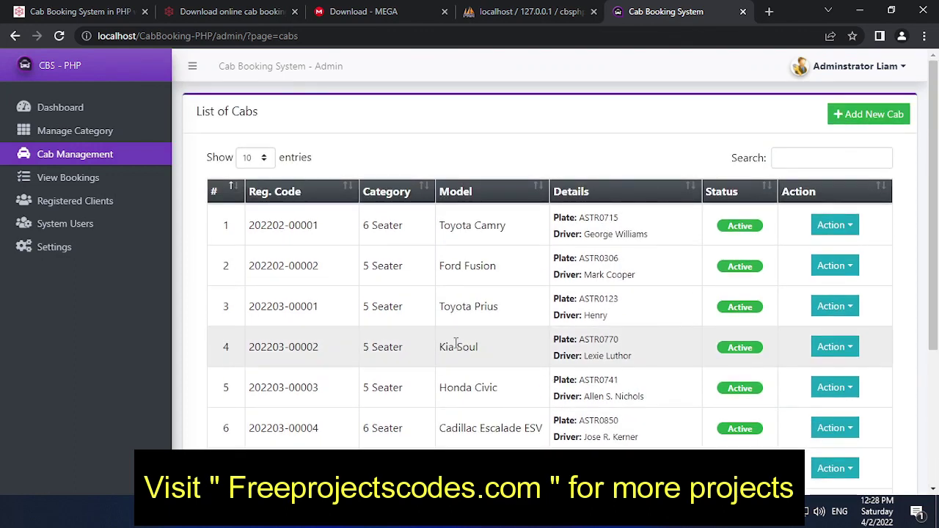
scroll(456, 343, "down", 3)
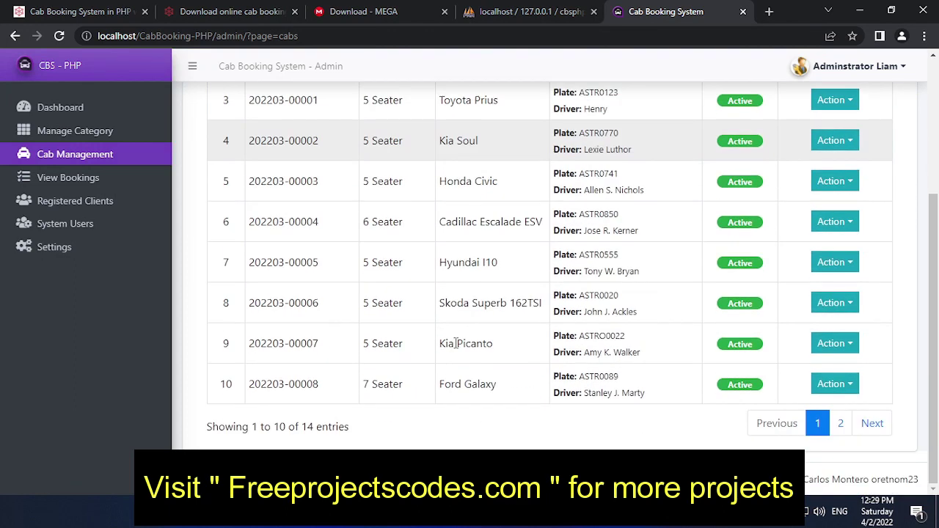
scroll(456, 344, "up", 3)
left_click(847, 118)
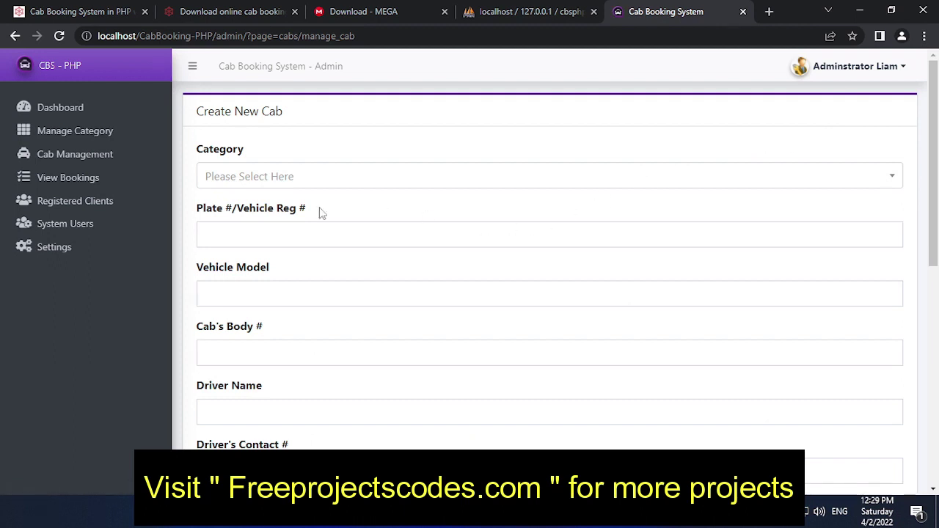
left_click(328, 179)
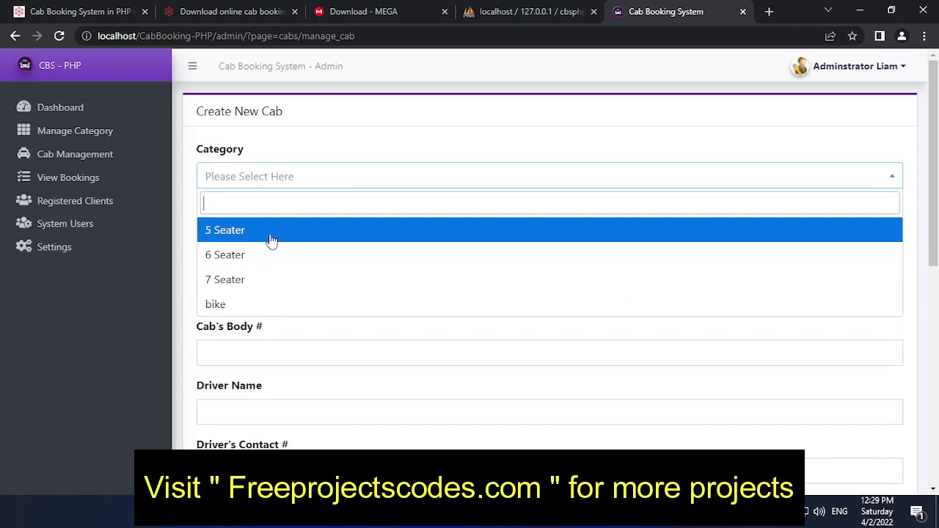
left_click(250, 308)
left_click(299, 232)
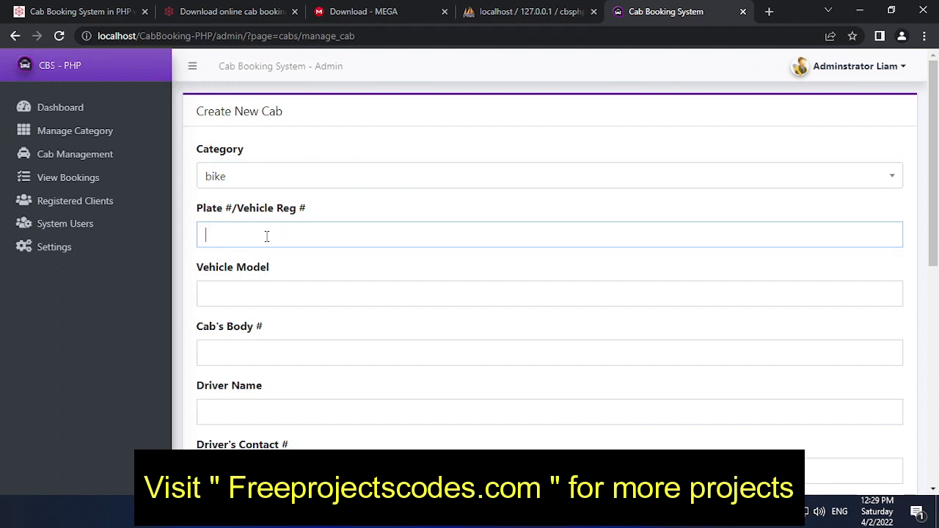
left_click(260, 303)
type("566555554")
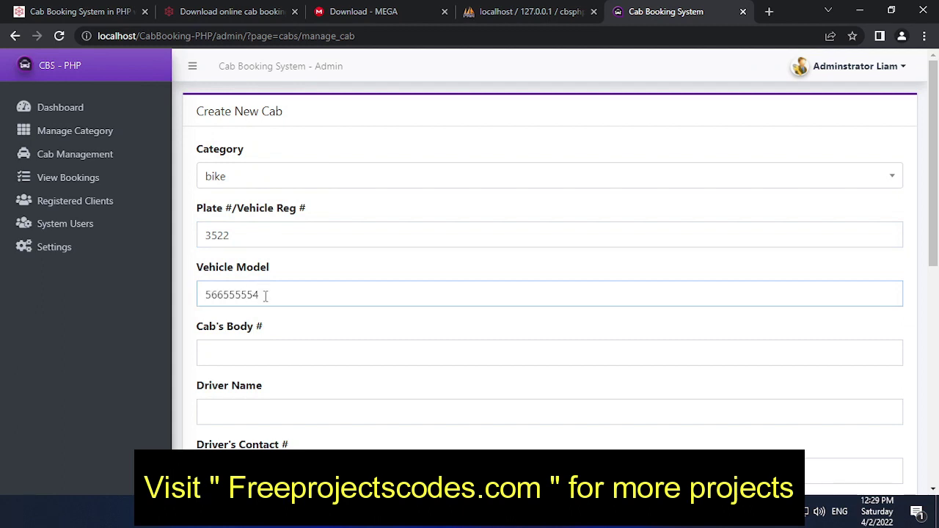
key("BackSpace")
key("BackSpace")
key("BackSpace")
key("BackSpace")
key("BackSpace")
key("BackSpace")
key("BackSpace")
key("BackSpace")
left_click(278, 353)
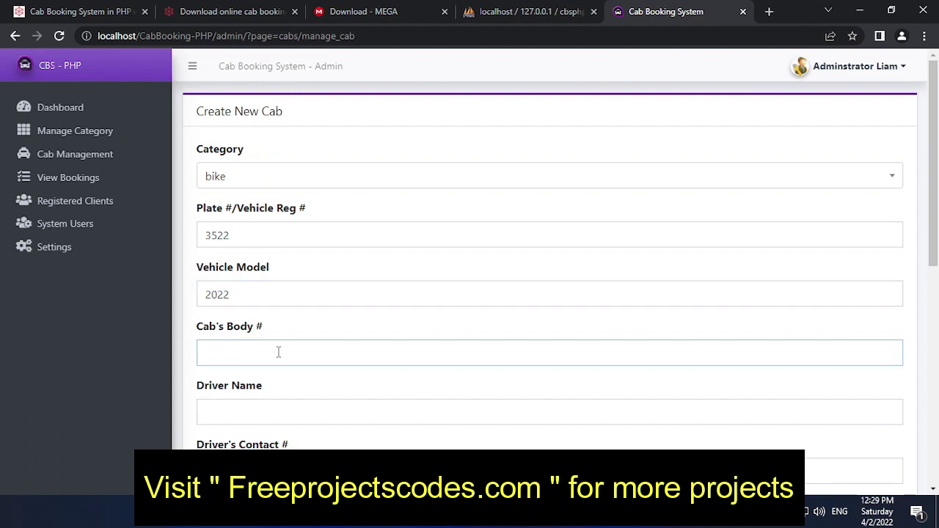
- Enter the driver's name, contact number, address and account password, then save the cab
scroll(279, 355, "down", 2)
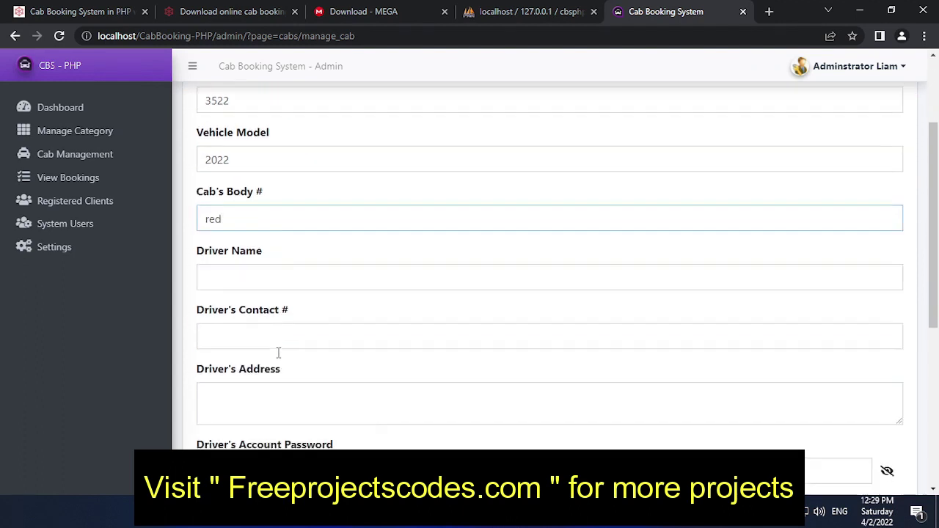
left_click(296, 274)
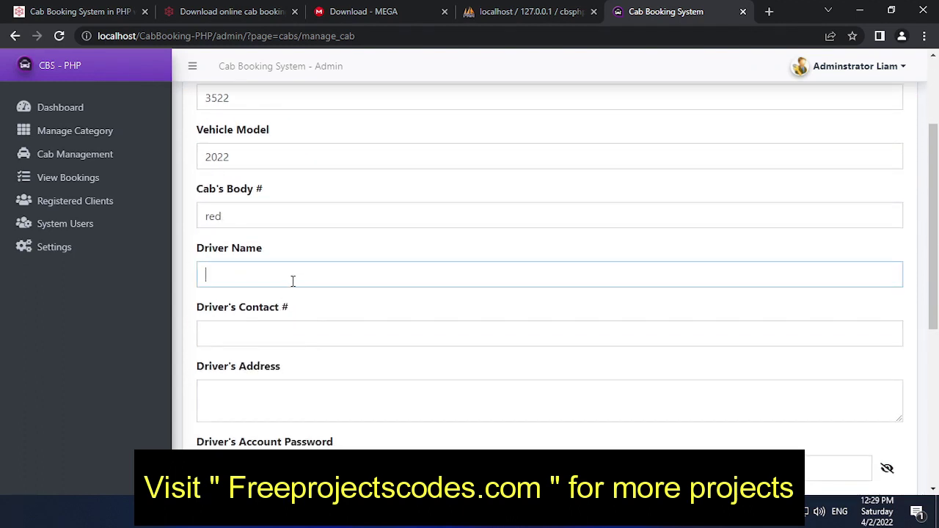
type("darkseid")
scroll(294, 279, "down", 2)
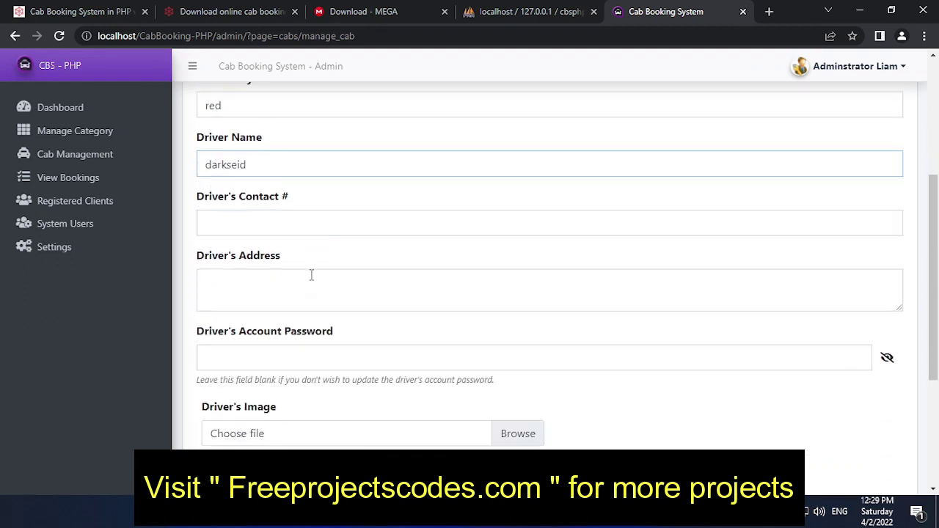
left_click(286, 190)
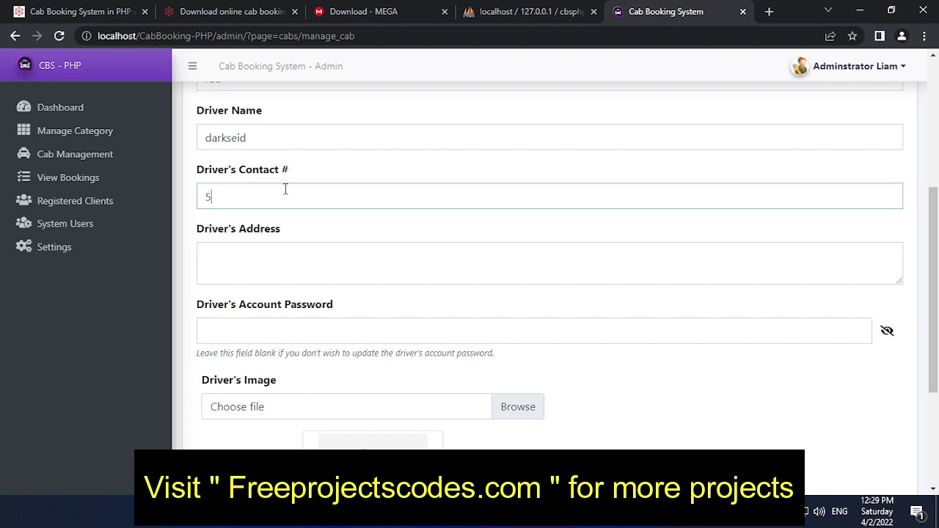
left_click(275, 251)
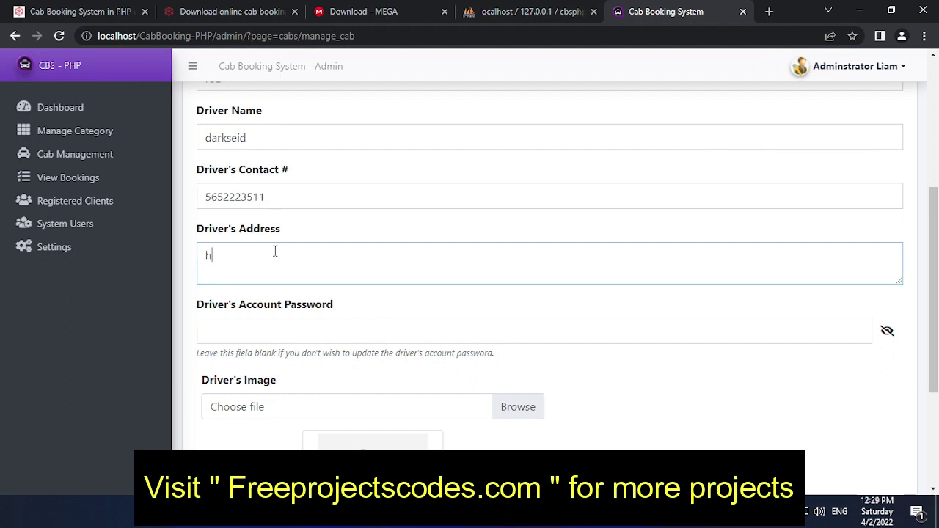
type("hikl")
key("BackSpace")
key("BackSpace")
left_click(343, 329)
scroll(431, 319, "down", 1)
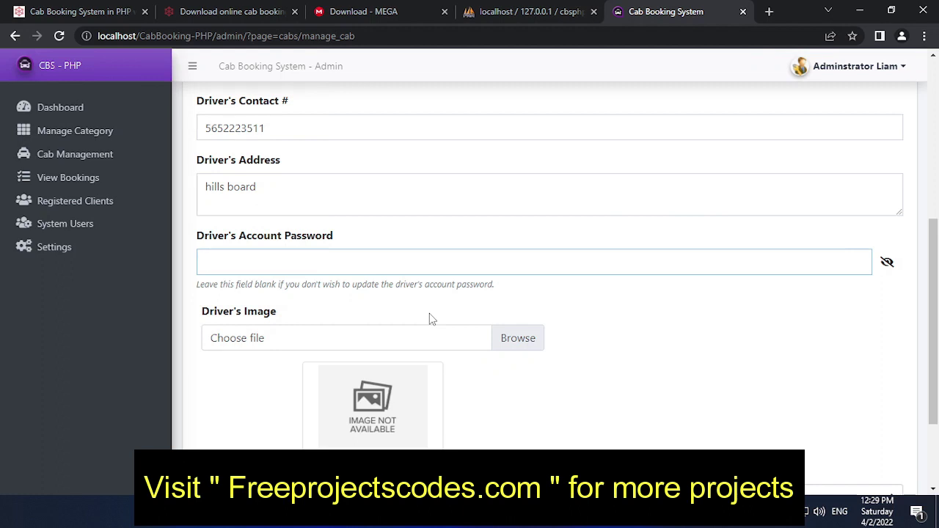
type("1234")
key("Return")
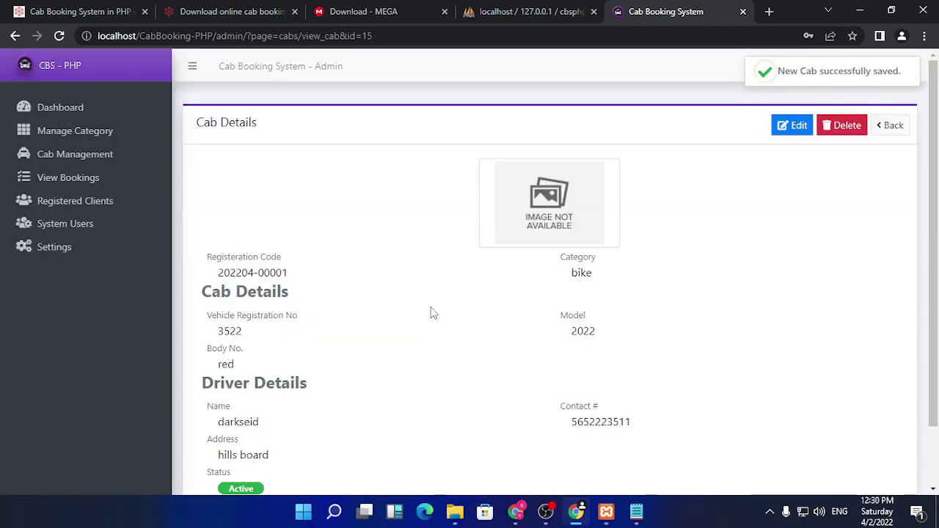
scroll(407, 300, "down", 1)
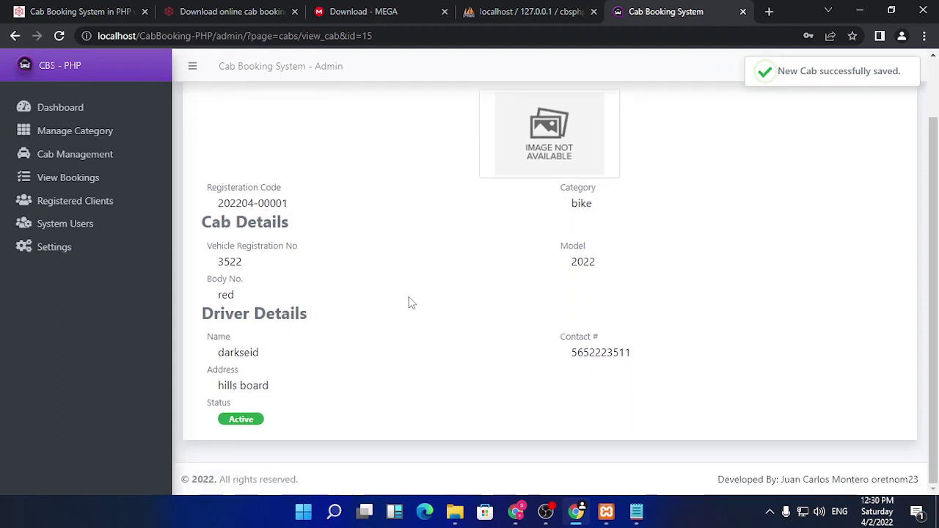
scroll(411, 301, "up", 1)
scroll(411, 302, "down", 1)
scroll(409, 302, "up", 1)
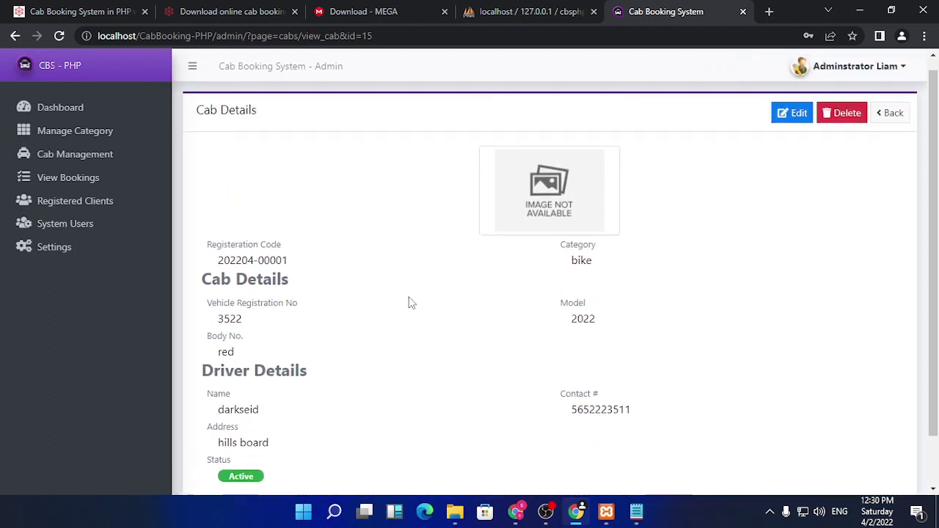
scroll(409, 302, "down", 1)
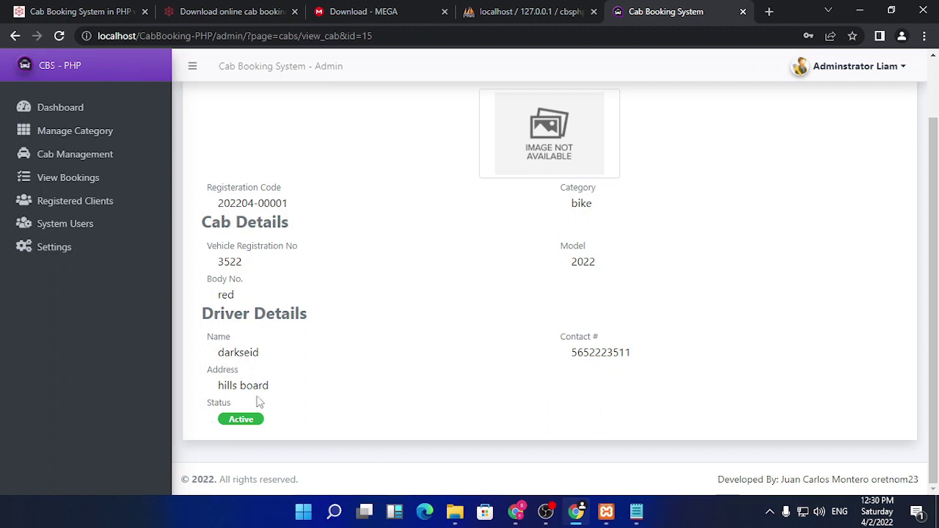
scroll(358, 369, "up", 1)
scroll(359, 369, "up", 1)
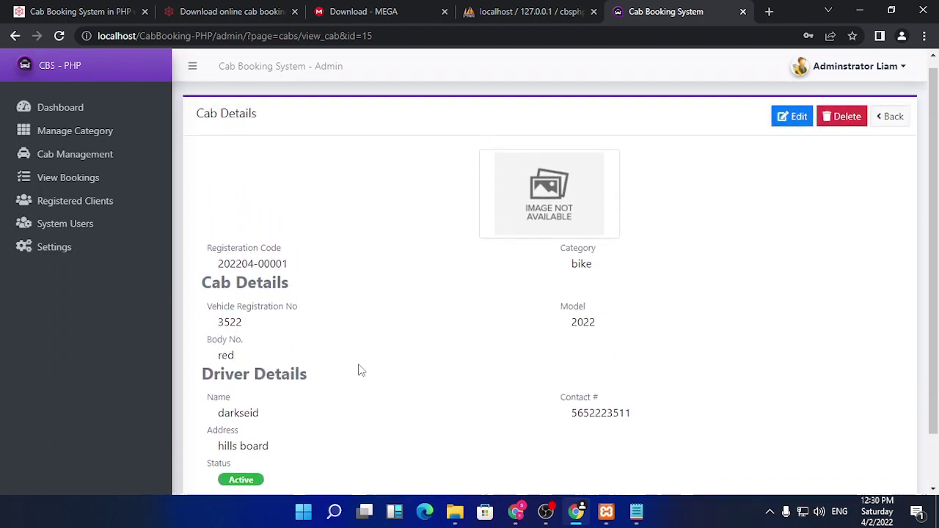
left_click(76, 165)
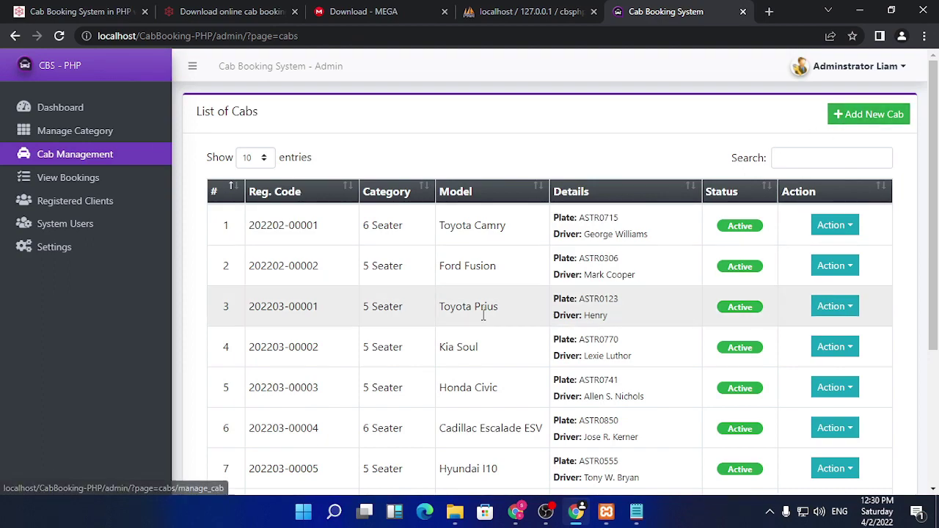
scroll(481, 320, "down", 3)
scroll(505, 367, "up", 3)
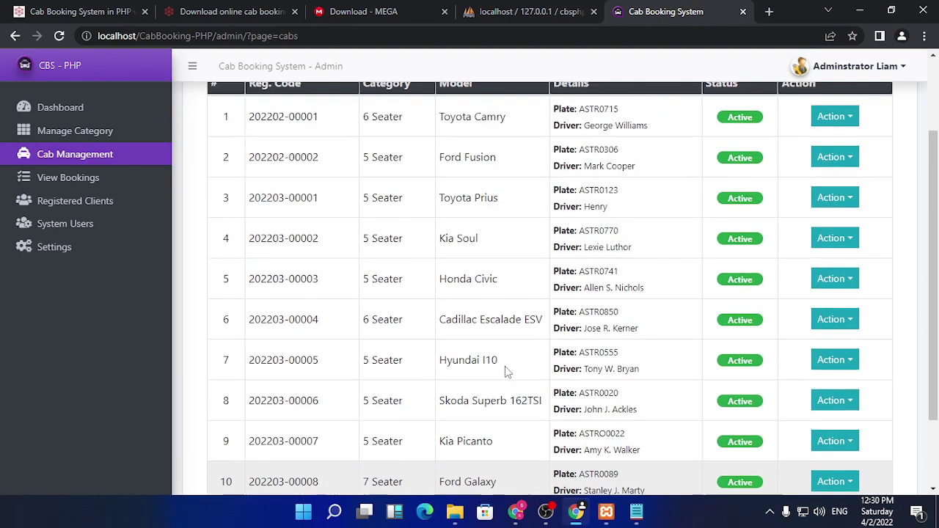
scroll(504, 366, "down", 3)
left_click(841, 423)
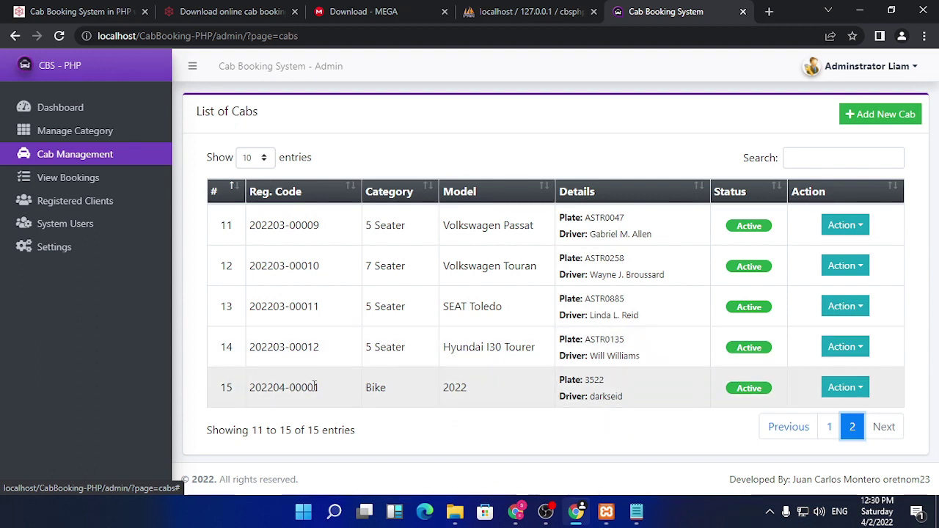
left_click(851, 387)
left_click(836, 328)
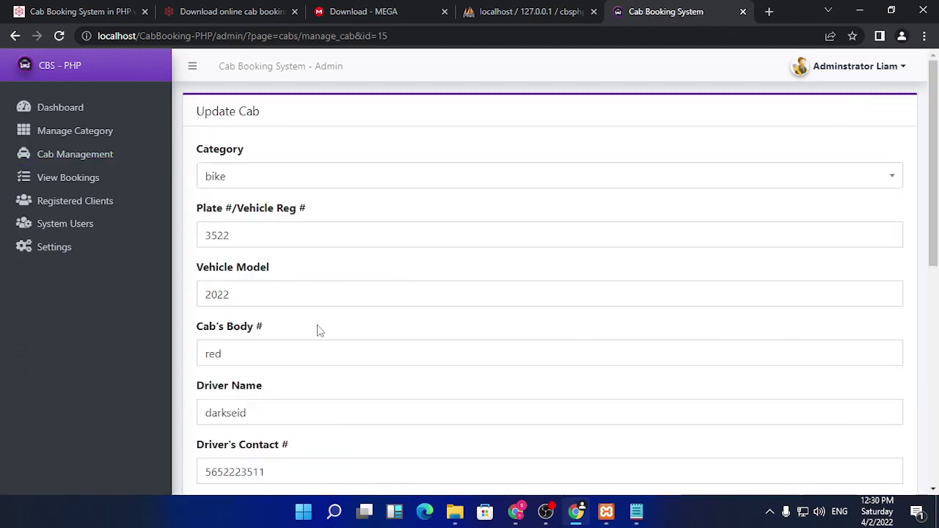
scroll(376, 334, "down", 5)
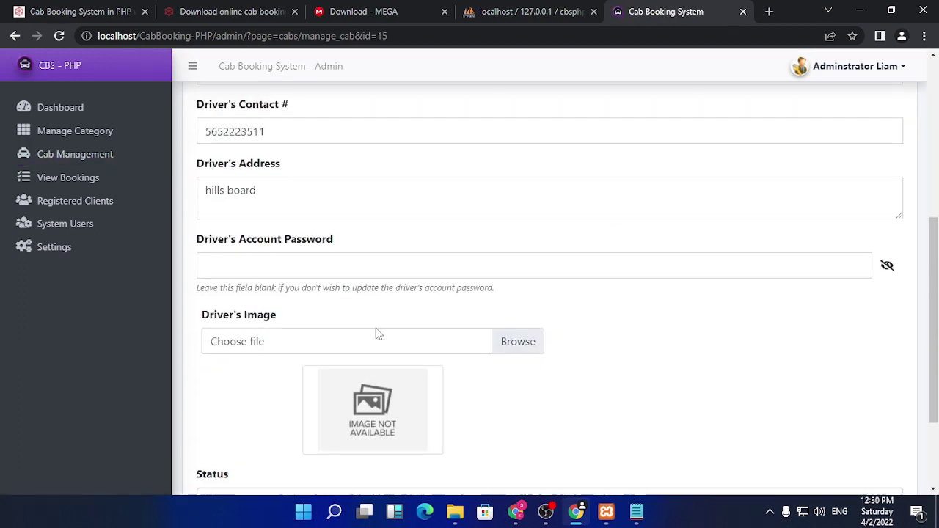
left_click(323, 263)
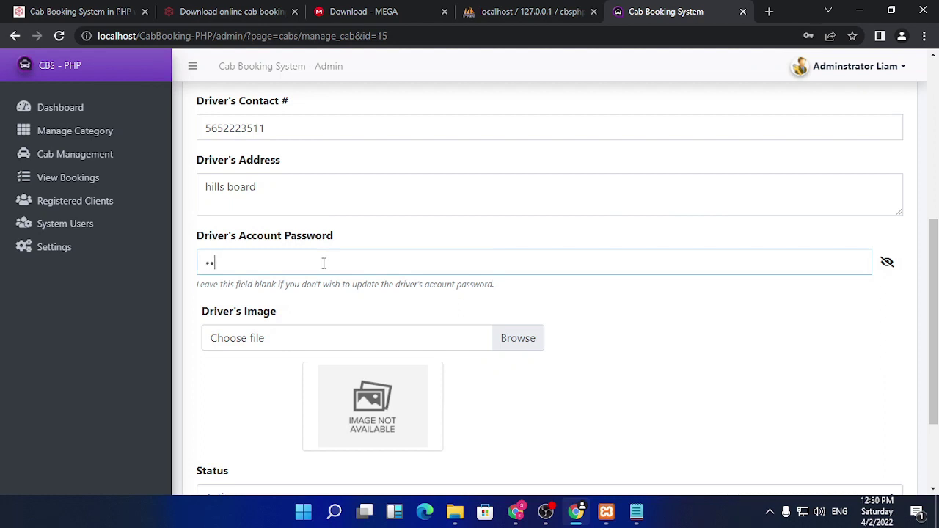
type("12345")
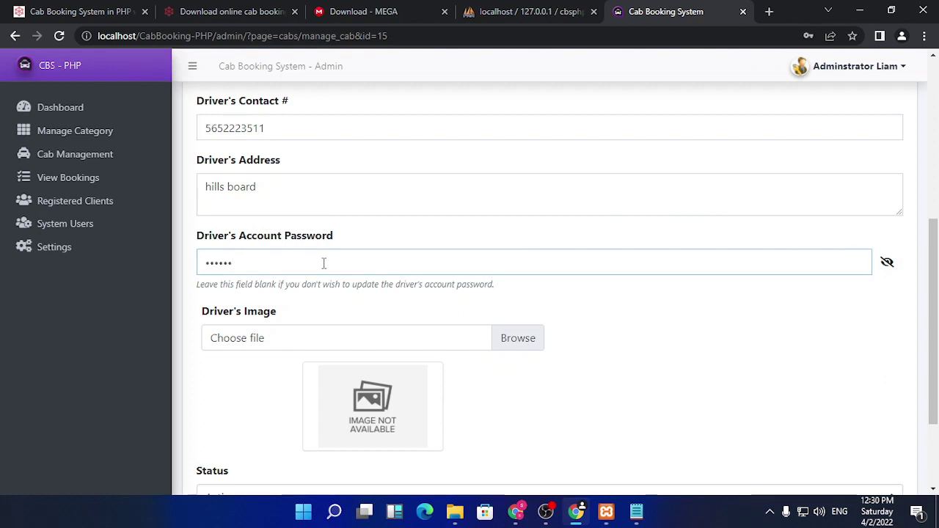
- Set contact.png as the driver image, save the cab, and go to View Bookings
left_click(520, 337)
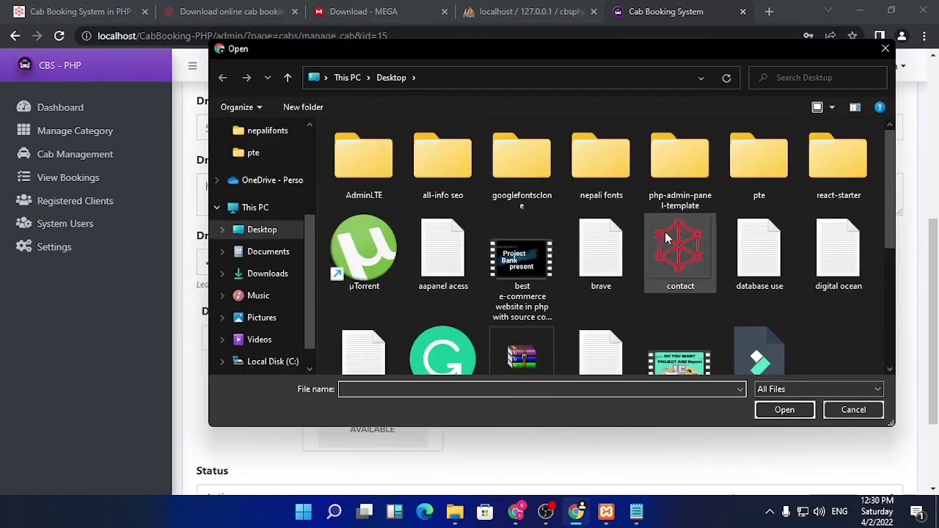
left_click(679, 251)
left_click(763, 416)
scroll(514, 363, "down", 3)
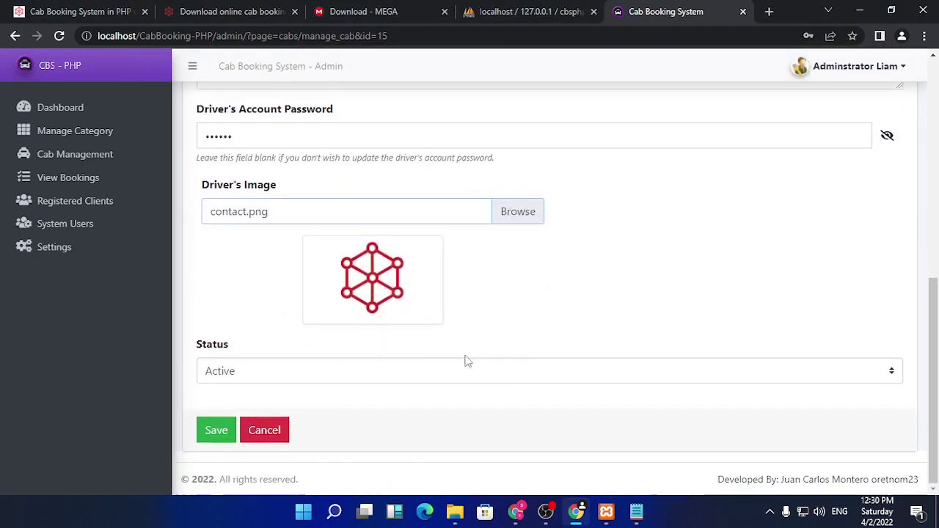
left_click(217, 430)
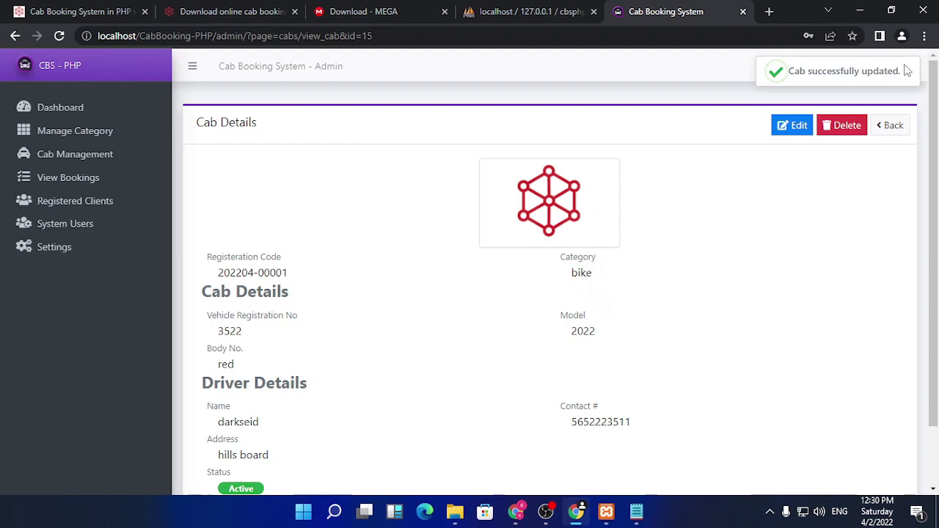
triple_click(873, 69)
left_click(76, 177)
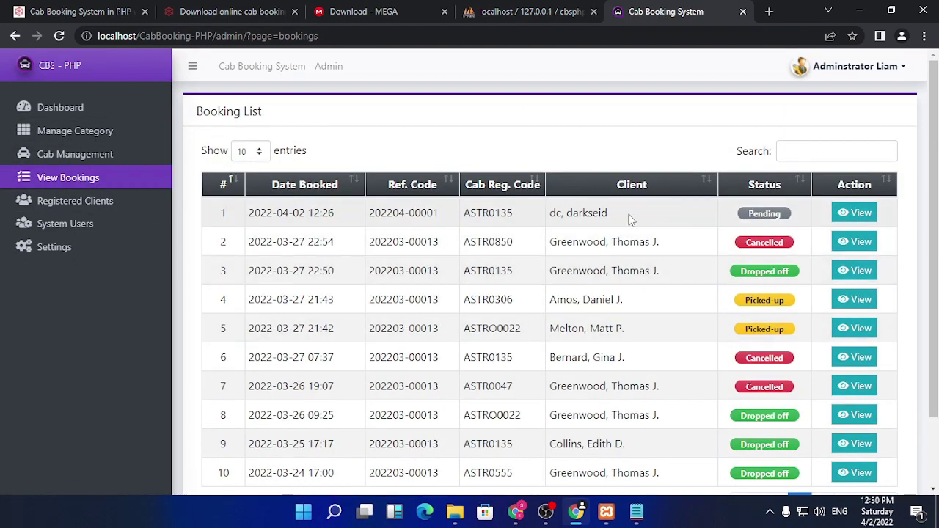
- View and close the first booking's cab and booking details twice
left_click(855, 213)
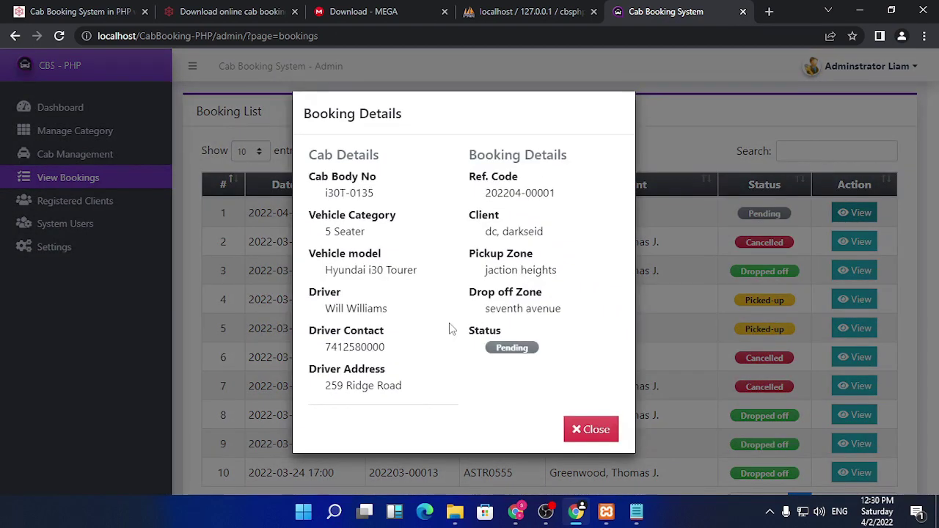
left_click(597, 430)
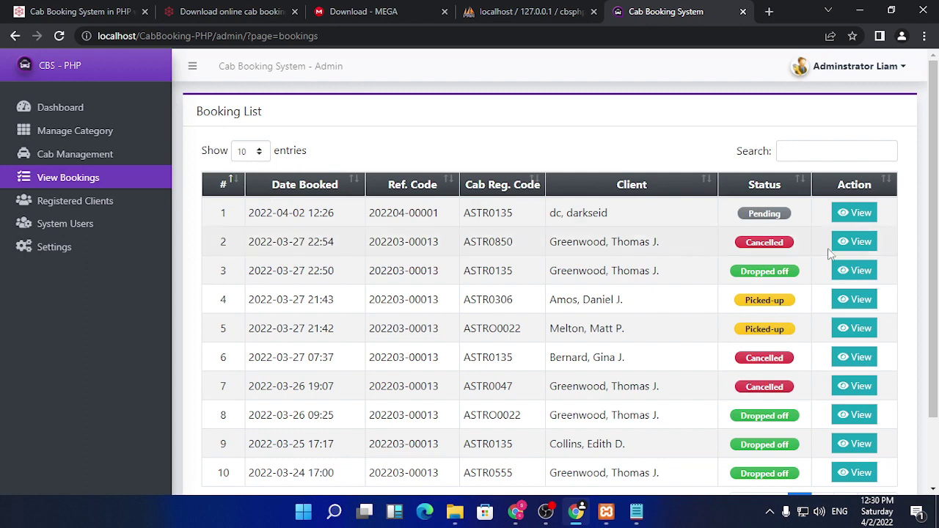
scroll(802, 279, "down", 2)
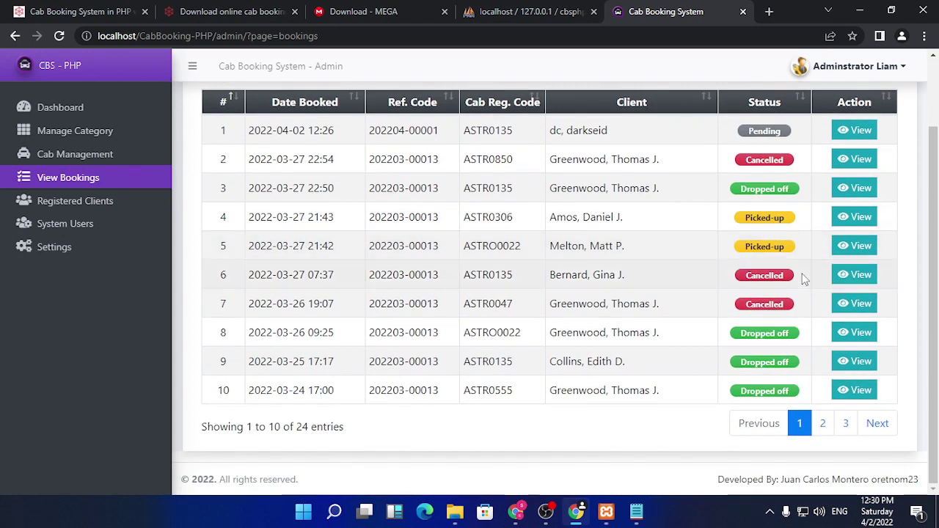
scroll(734, 284, "up", 1)
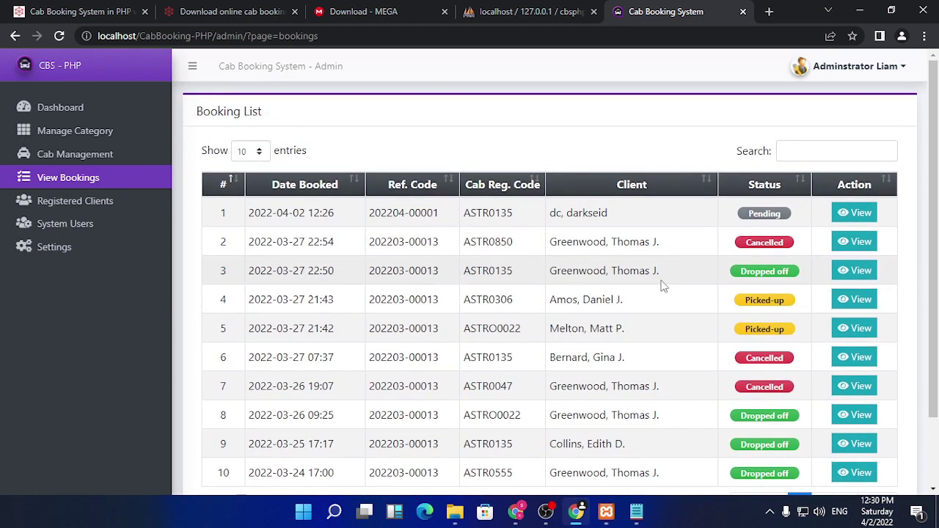
left_click(860, 213)
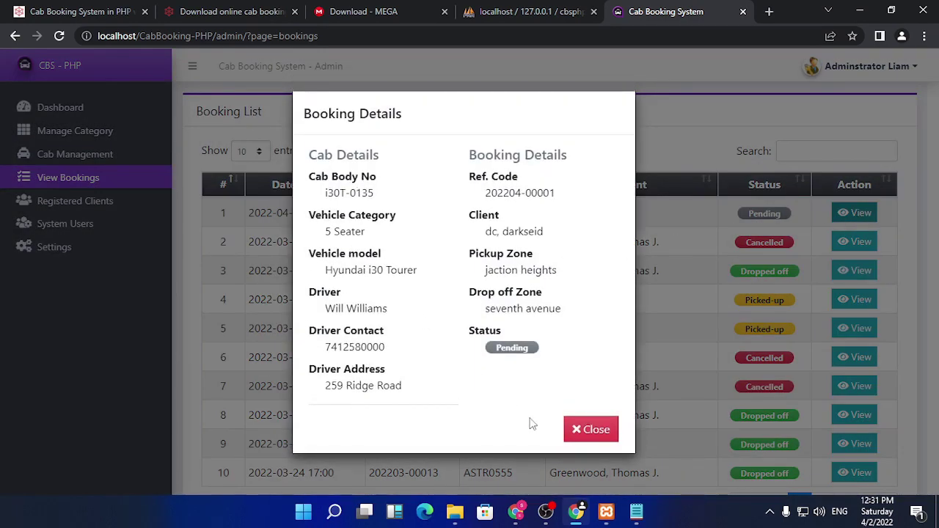
left_click(589, 428)
- Open Registered Clients and page through to page 2 and back to page 1
left_click(117, 204)
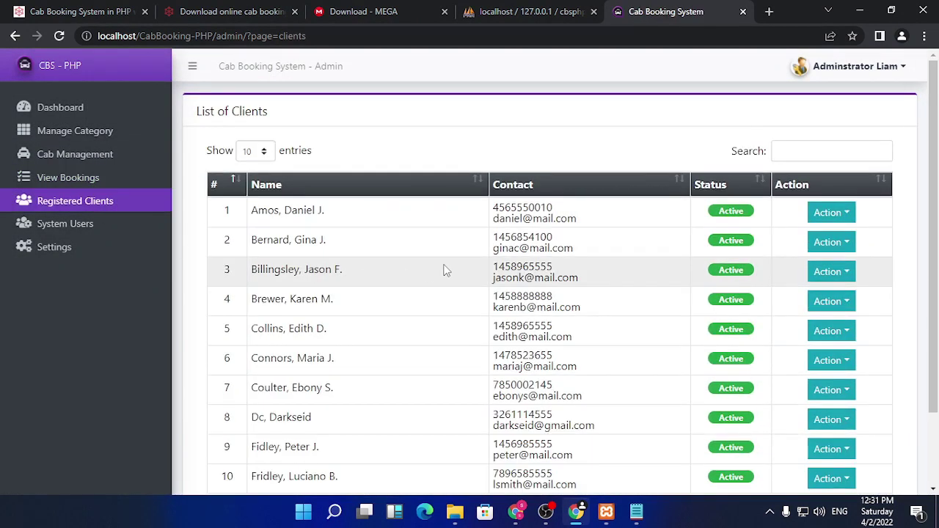
scroll(594, 378, "down", 1)
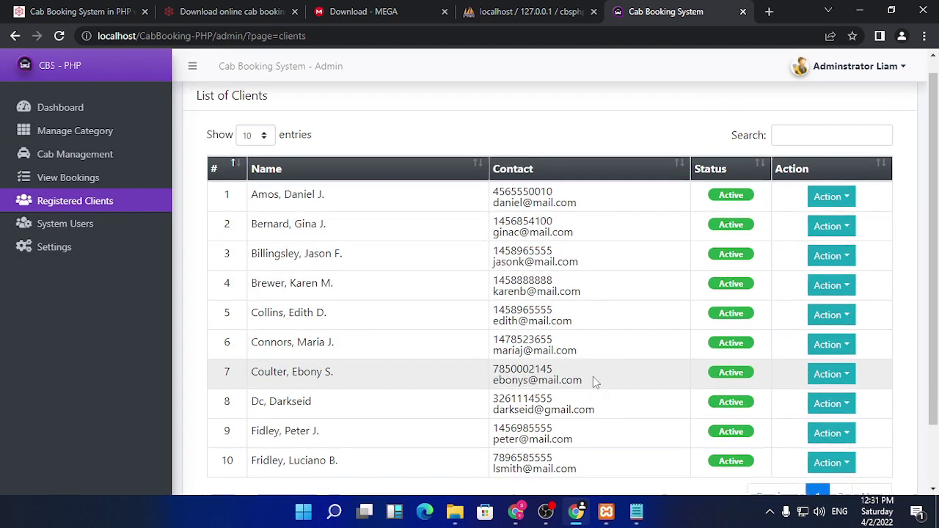
scroll(593, 377, "down", 1)
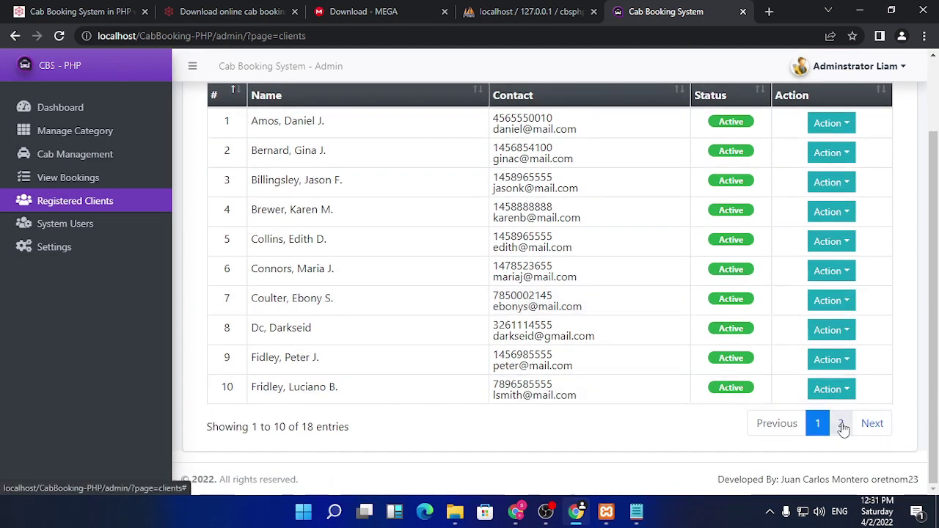
left_click(841, 425)
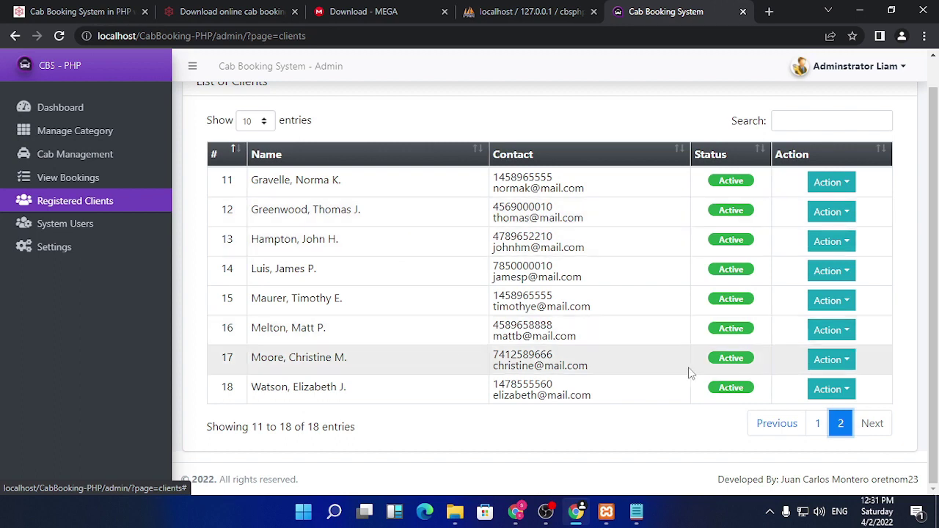
left_click(817, 425)
- Review the eighth client's edit form, then go to System Users
scroll(695, 377, "down", 1)
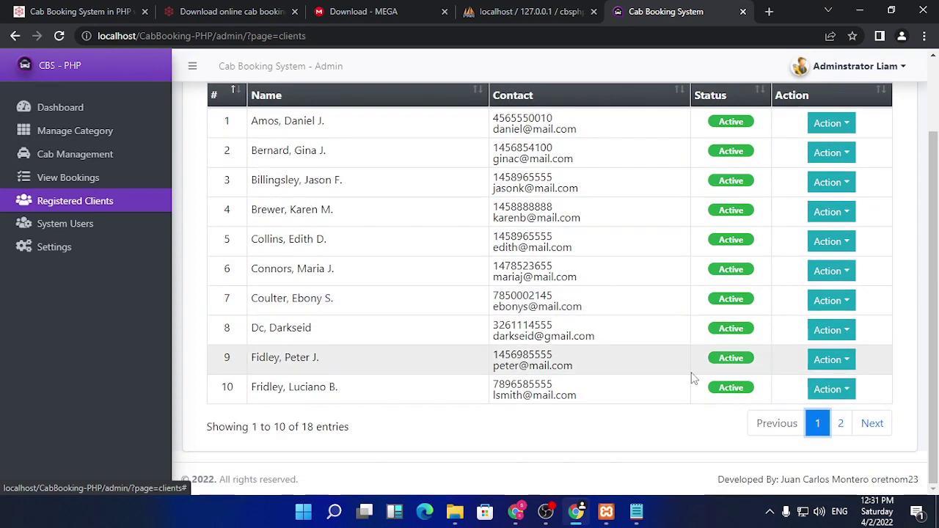
scroll(807, 426, "up", 1)
scroll(824, 419, "down", 1)
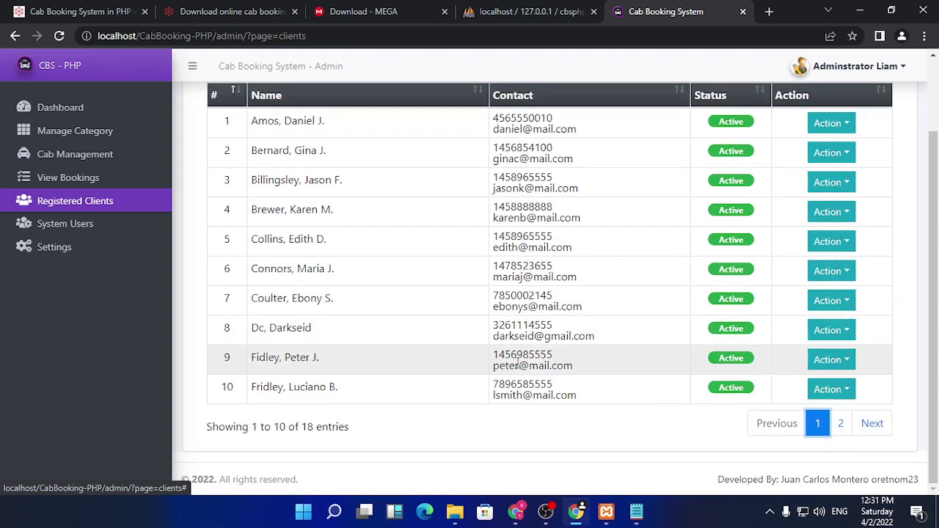
left_click(830, 331)
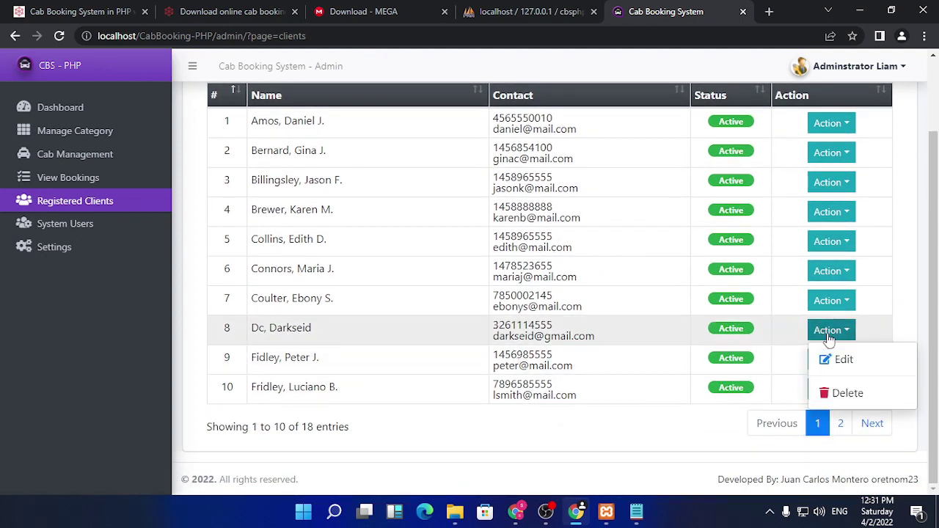
left_click(840, 359)
scroll(450, 363, "down", 5)
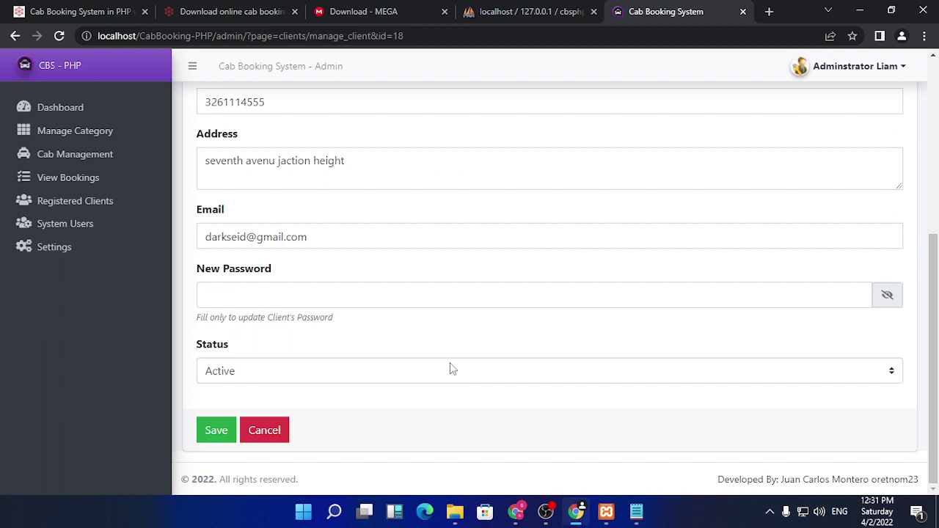
scroll(450, 362, "up", 5)
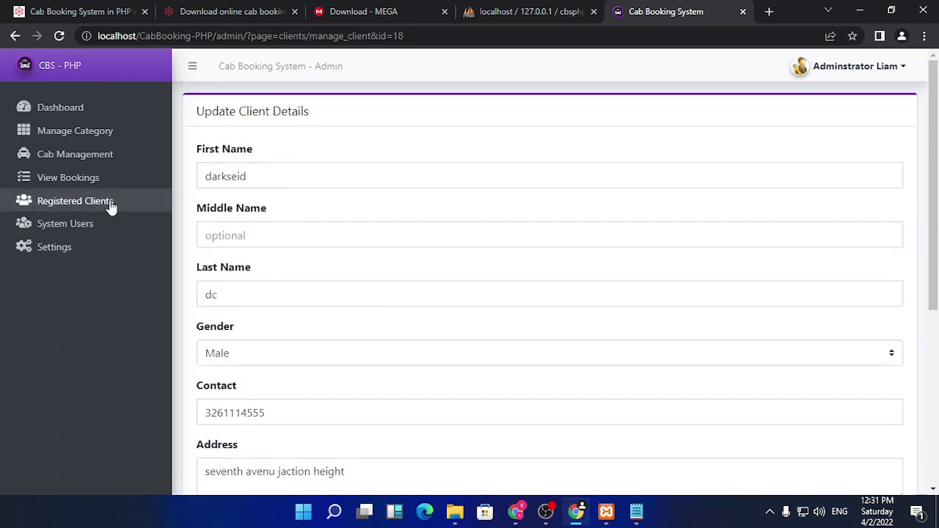
left_click(83, 223)
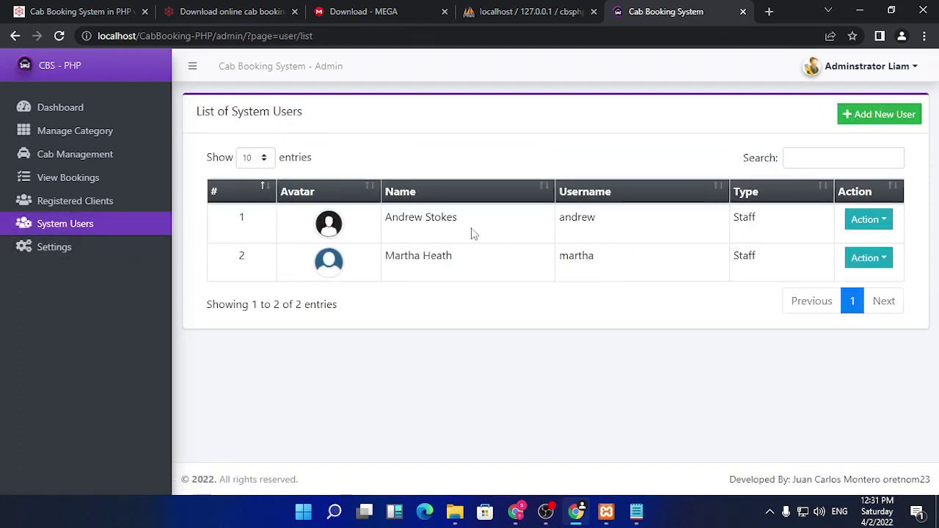
- Toggle the first system user's action menu, then go to Settings
left_click(878, 224)
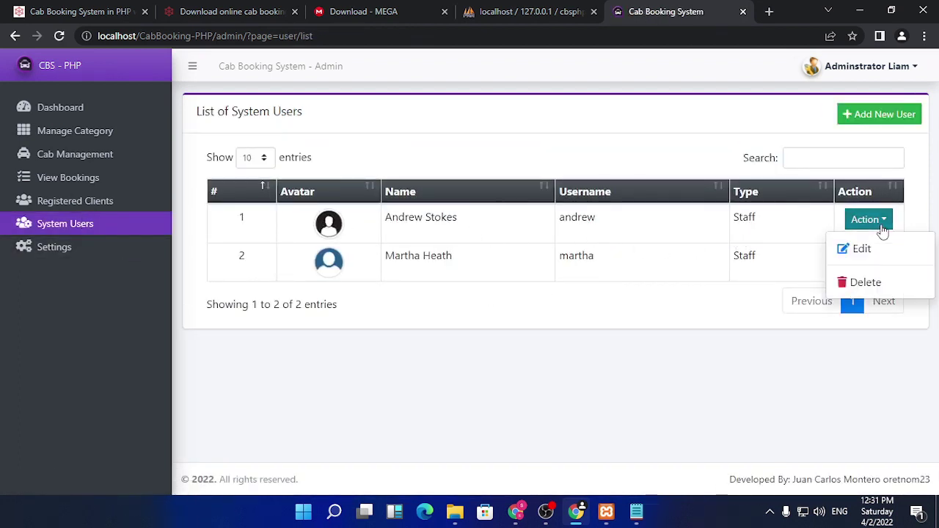
left_click(883, 229)
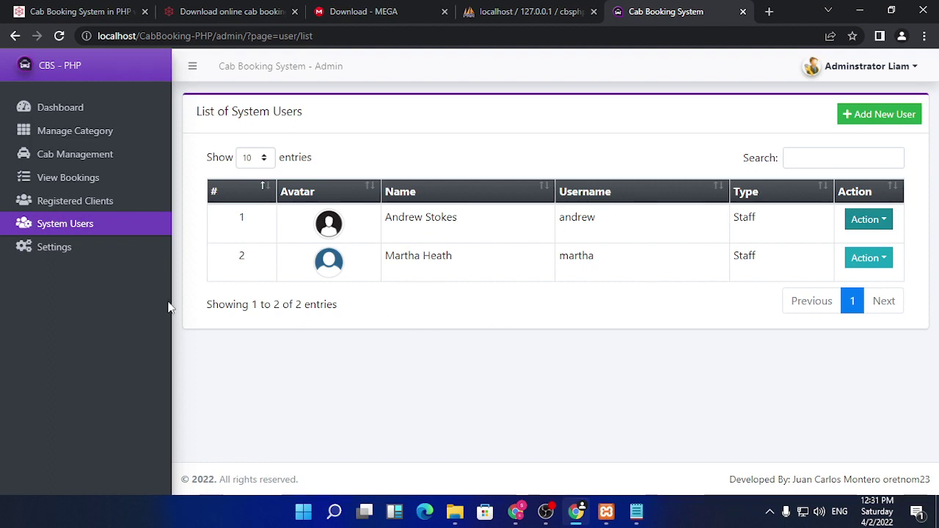
left_click(40, 251)
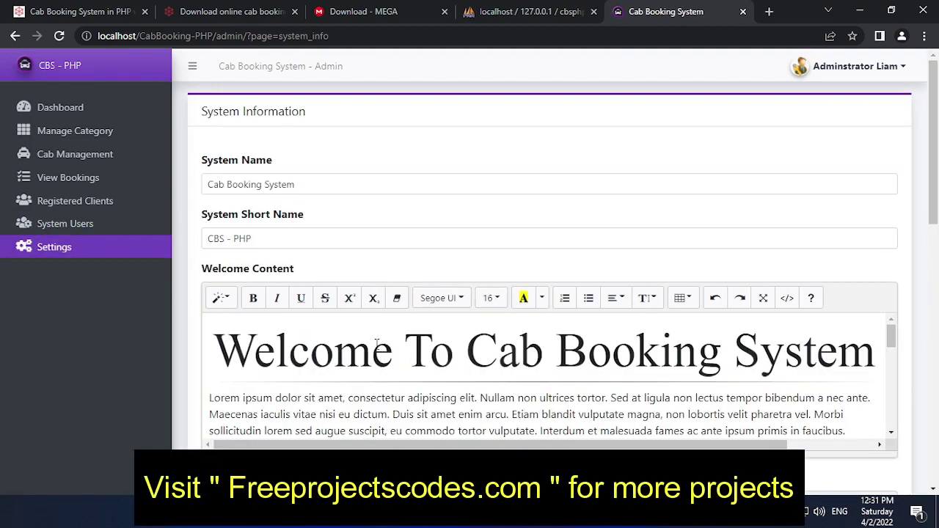
- Scroll through system name, short name, welcome and About Us content, logo and cover
scroll(378, 345, "down", 10)
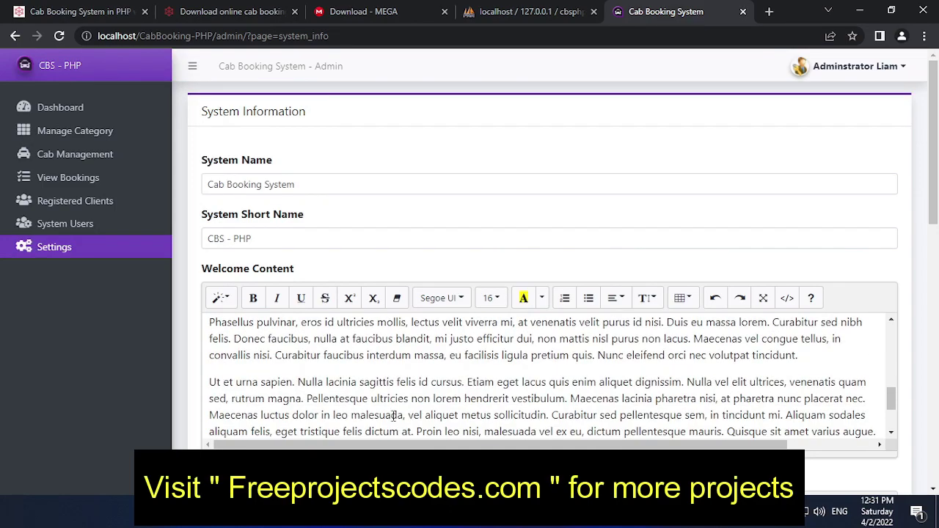
scroll(443, 269, "down", 2)
scroll(444, 259, "down", 5)
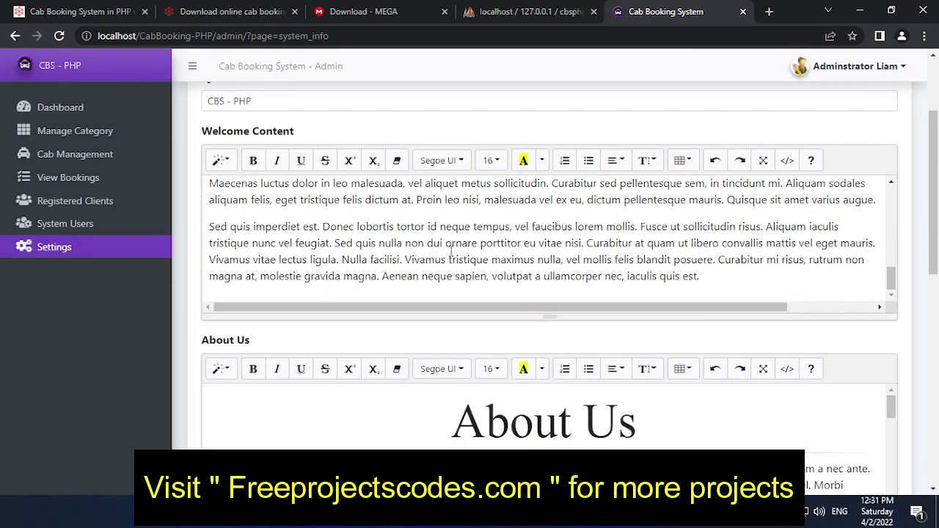
scroll(438, 253, "up", 15)
scroll(440, 255, "down", 18)
scroll(514, 376, "down", 3)
scroll(505, 285, "down", 10)
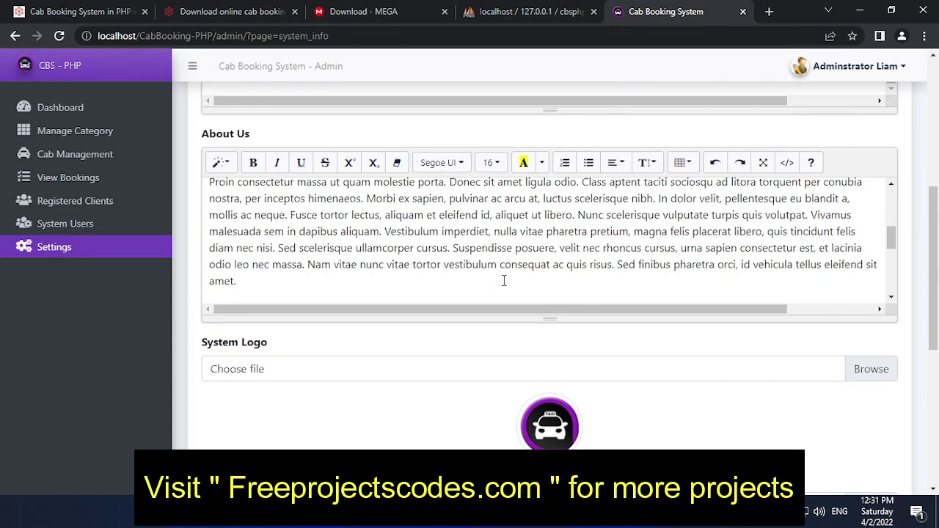
scroll(463, 361, "down", 3)
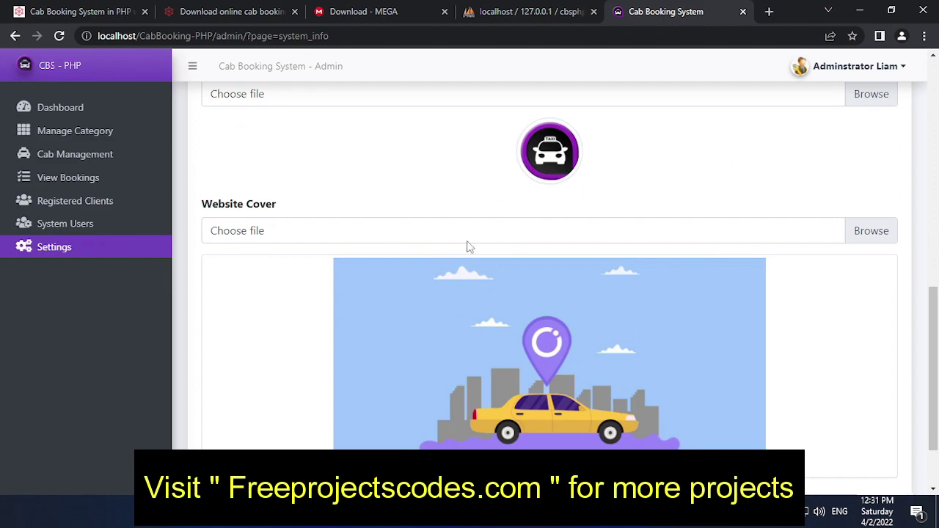
scroll(455, 318, "down", 3)
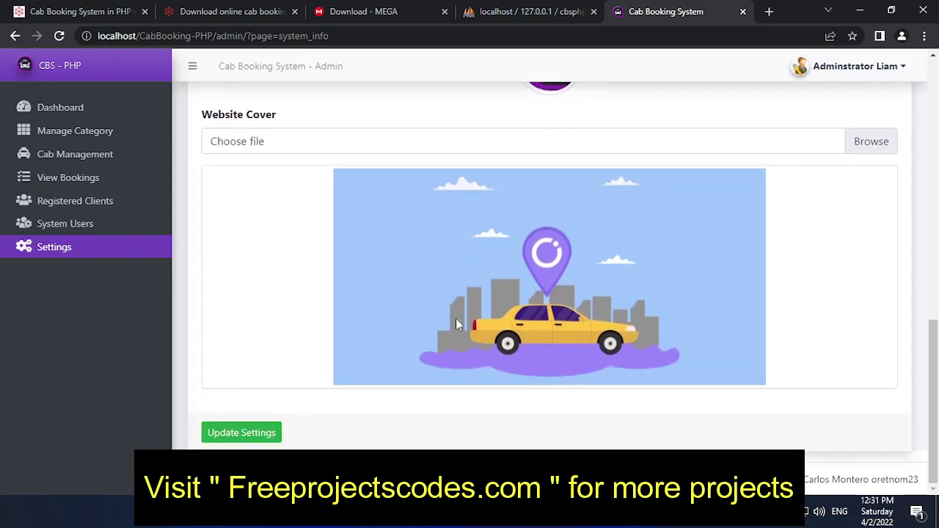
scroll(456, 318, "up", 10)
scroll(456, 325, "up", 5)
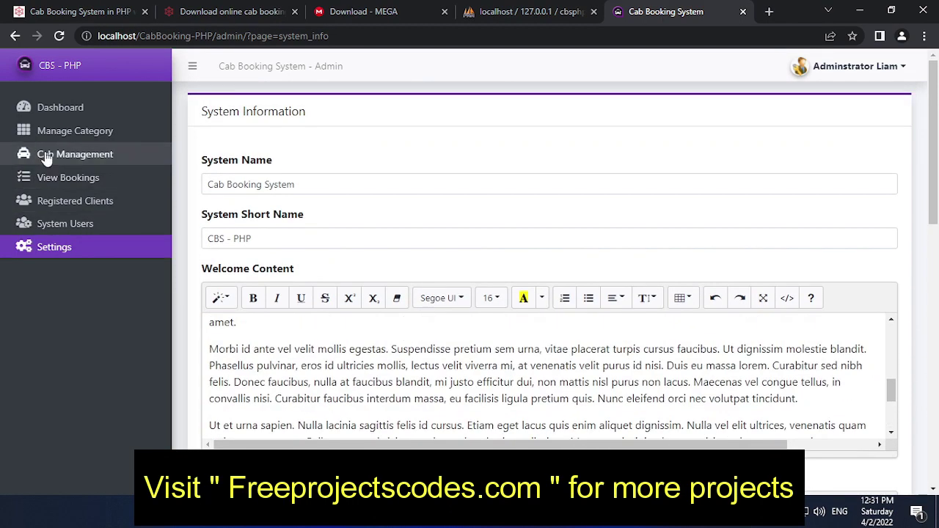
- Visit the dashboard, the cab categories list and the booking list
left_click(65, 109)
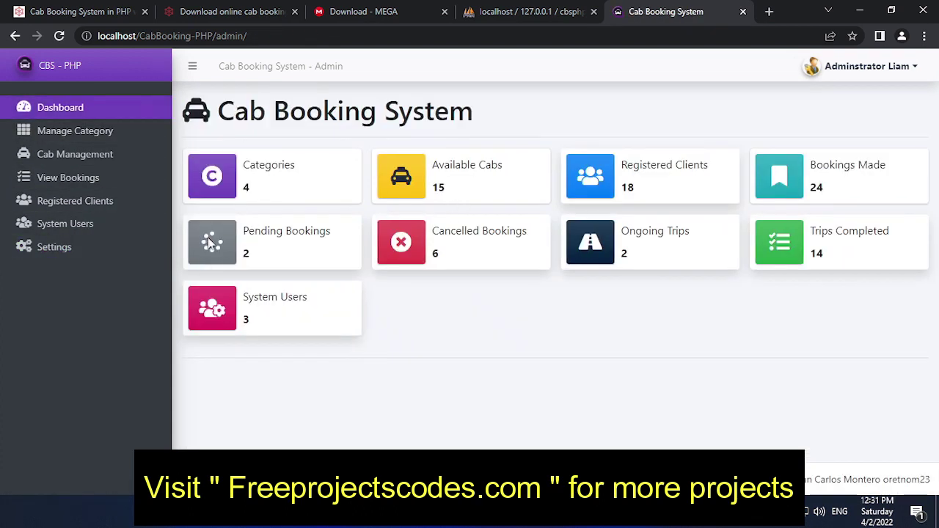
left_click(80, 132)
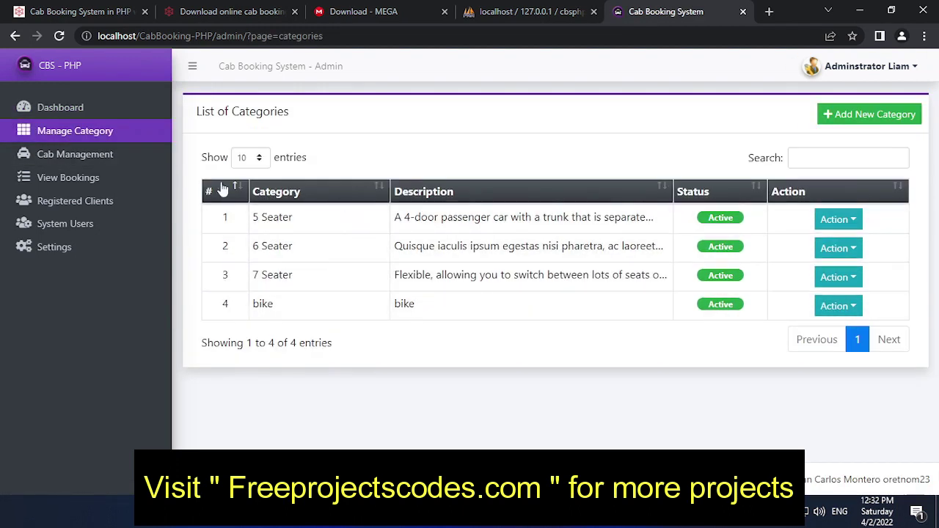
left_click(72, 177)
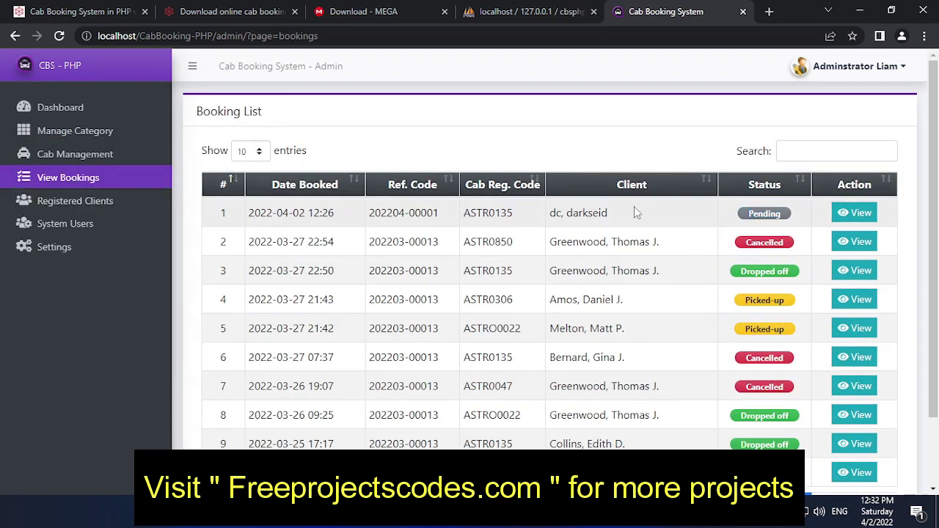
scroll(633, 270, "down", 2)
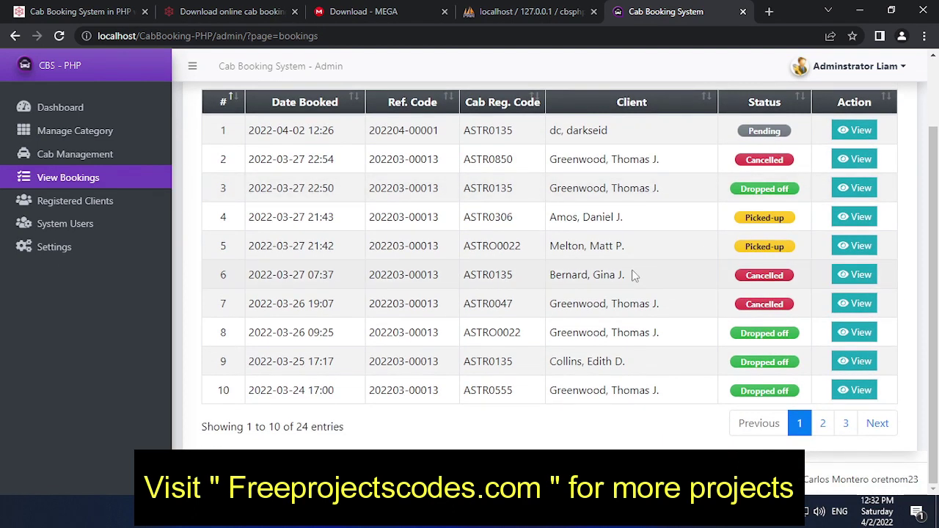
scroll(377, 237, "up", 2)
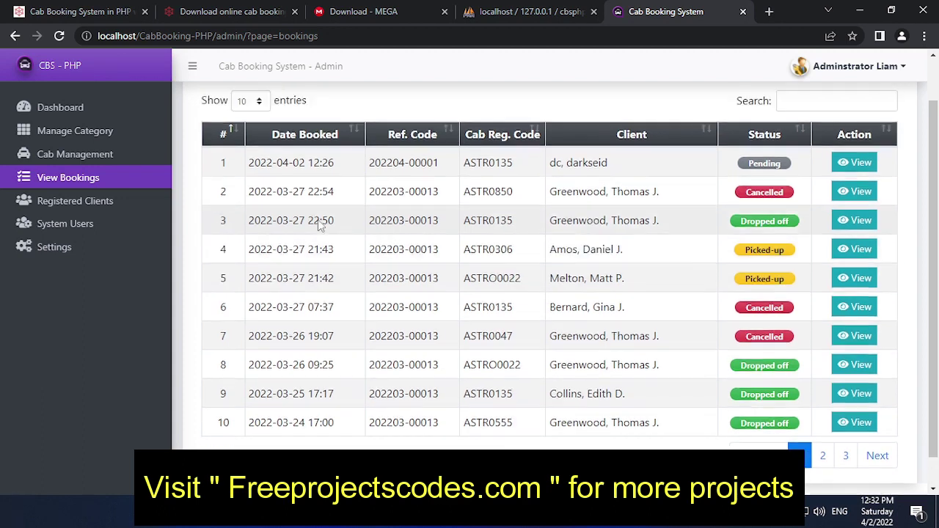
- Review the row-8 client's edit form in Registered Clients, then return to the Dashboard
left_click(63, 212)
scroll(393, 311, "down", 2)
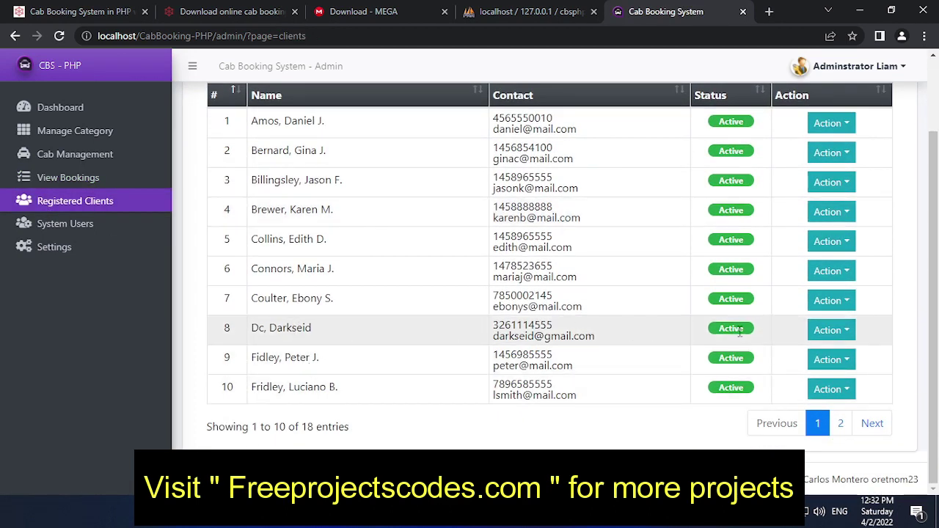
left_click(831, 330)
left_click(830, 356)
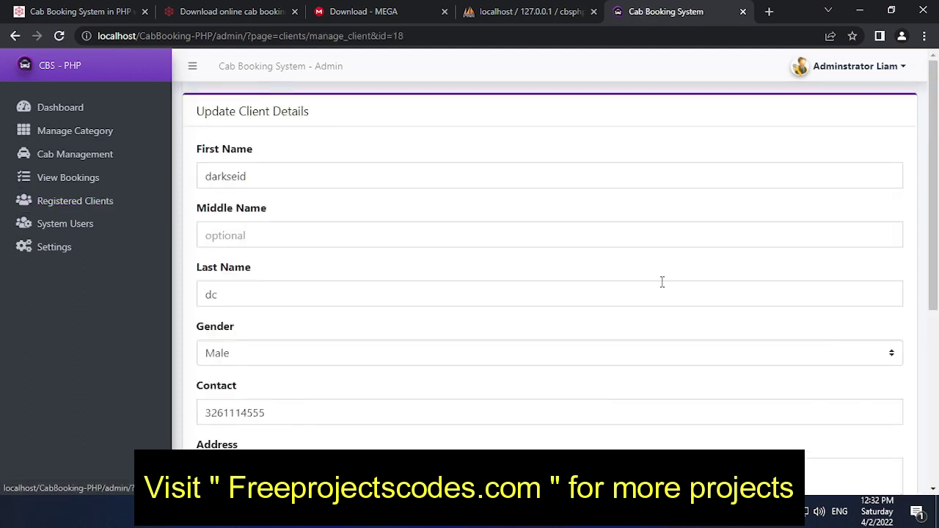
scroll(279, 228, "down", 5)
scroll(289, 258, "up", 5)
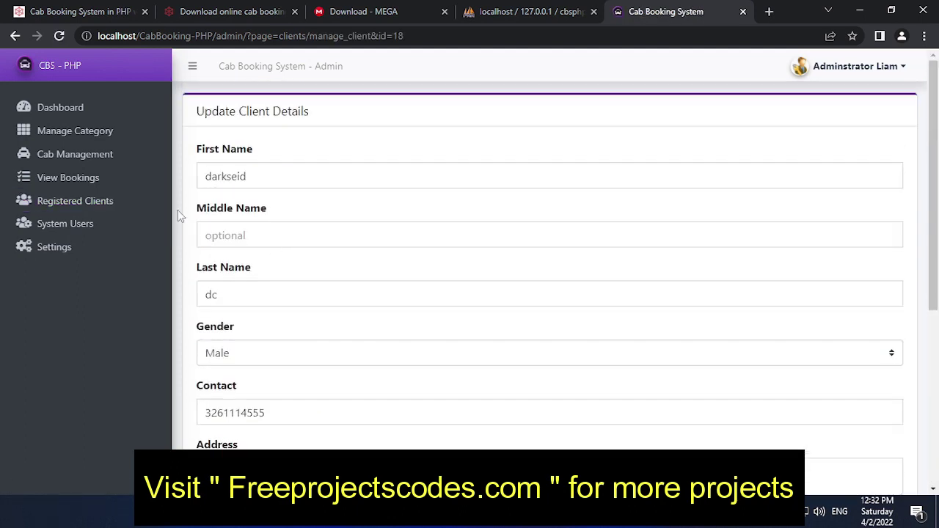
left_click(54, 110)
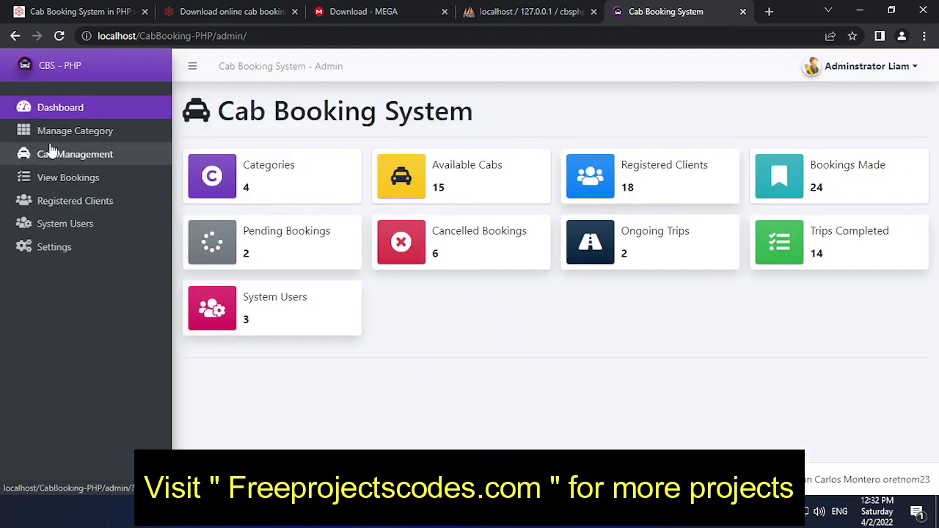
- Open the first system user's edit form and inspect its Password field
left_click(80, 224)
left_click_drag(613, 220, 564, 218)
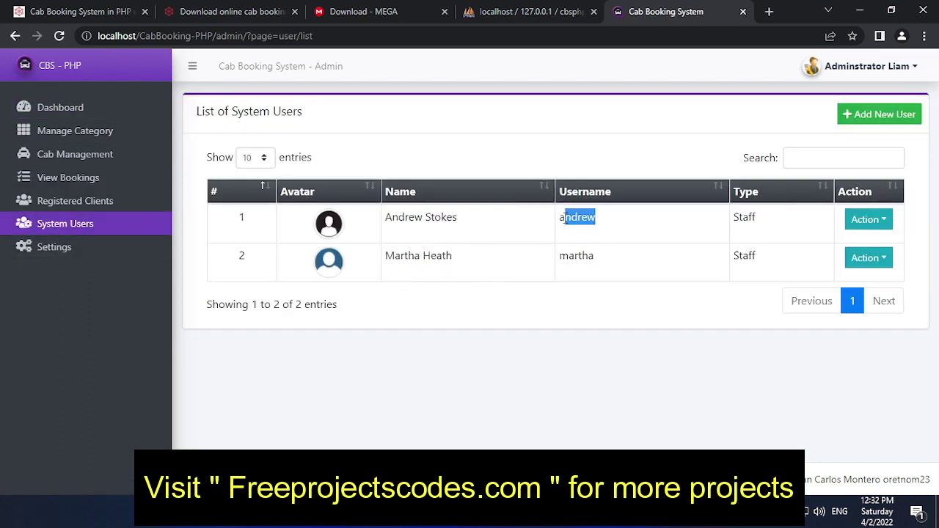
left_click(880, 221)
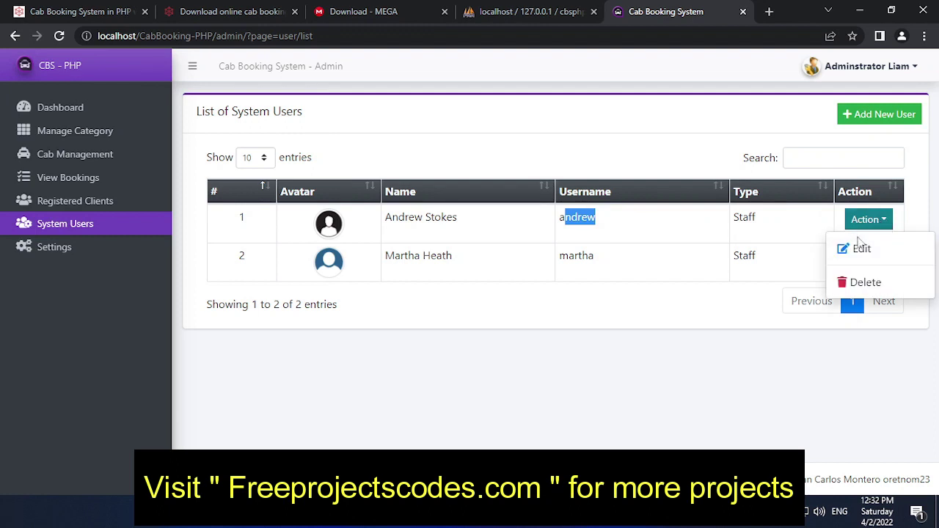
left_click(862, 245)
scroll(435, 294, "down", 3)
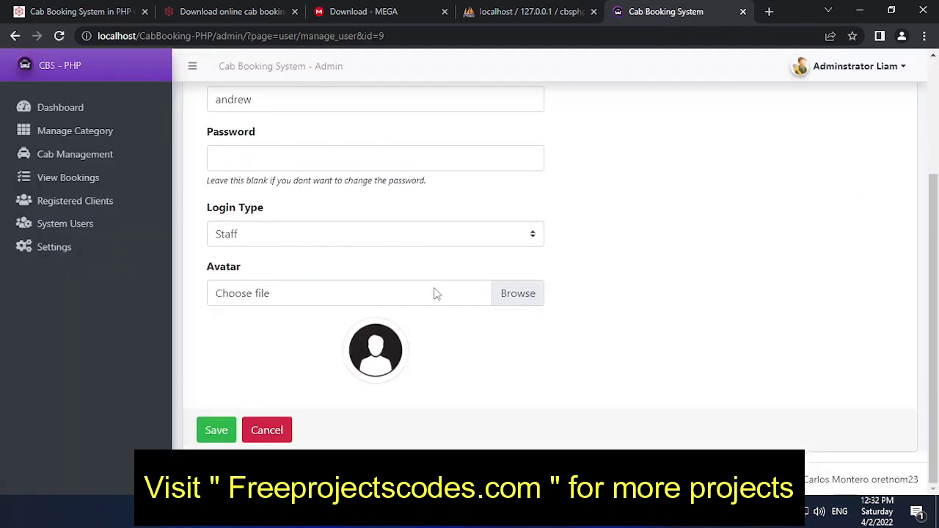
scroll(435, 294, "up", 2)
left_click(257, 286)
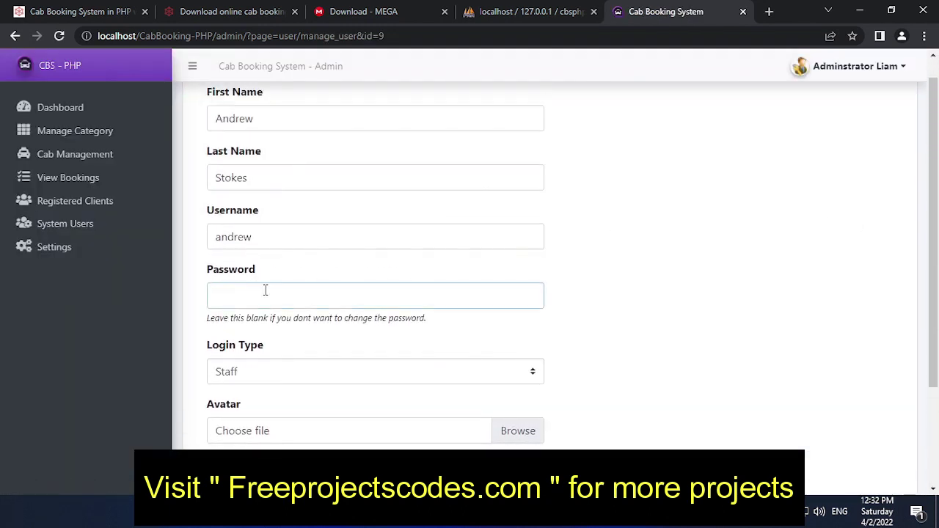
scroll(296, 283, "up", 1)
scroll(296, 287, "down", 3)
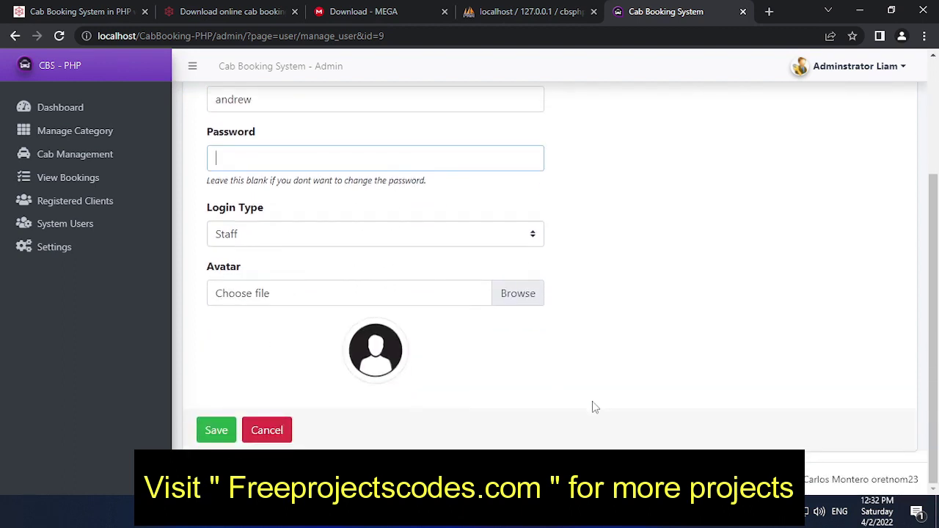
- Check the admin credentials in Notepad, close it, and log out of the admin panel
key("alt+Tab")
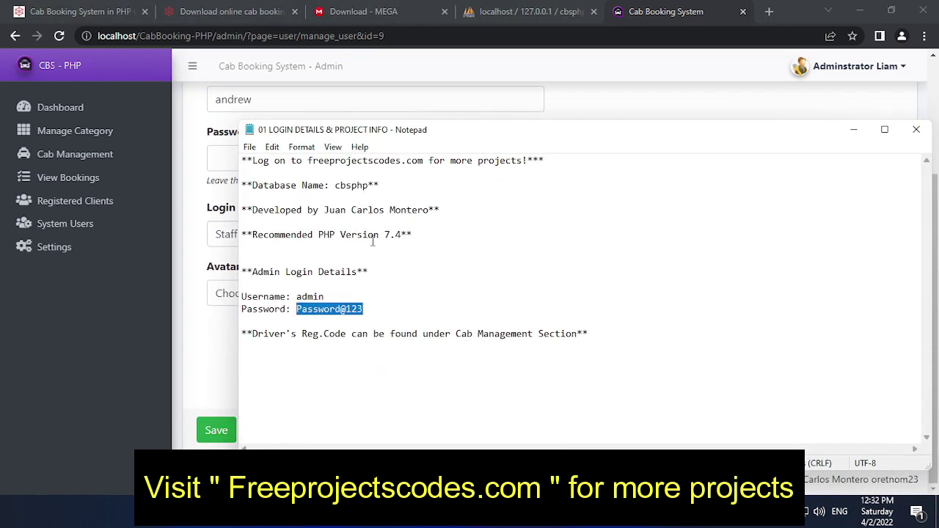
left_click(692, 236)
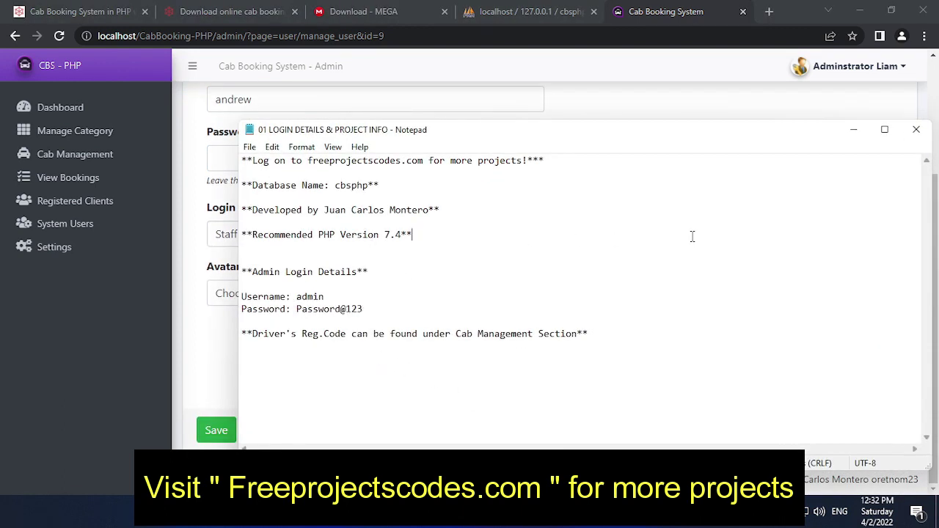
left_click(915, 130)
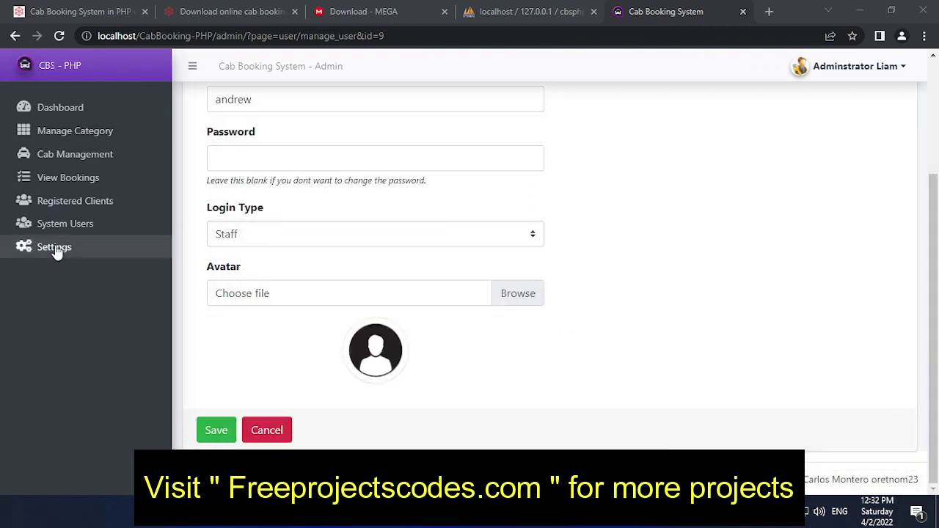
scroll(93, 278, "up", 3)
left_click(857, 77)
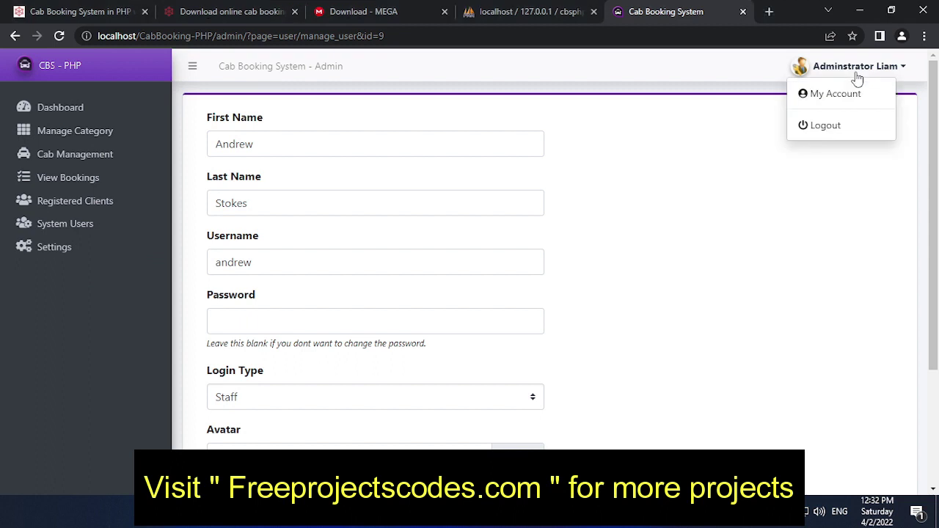
left_click(825, 126)
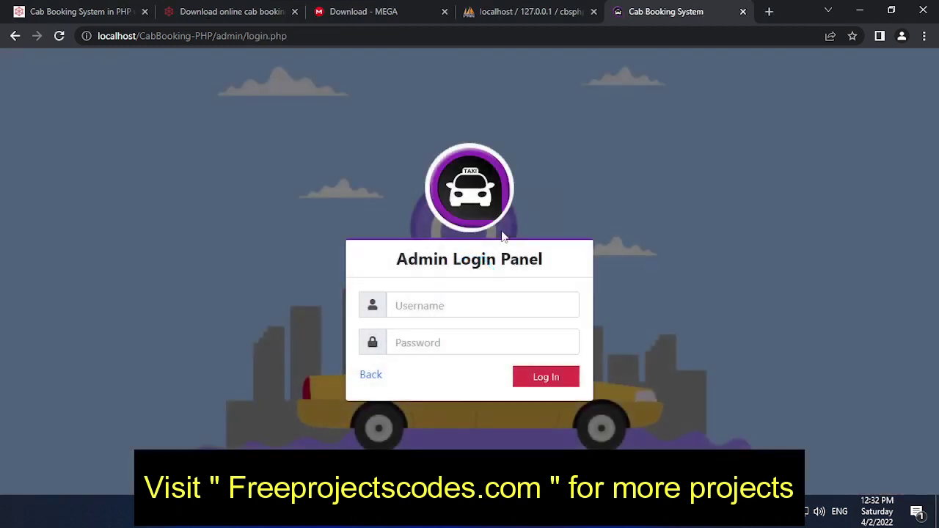
left_click(372, 376)
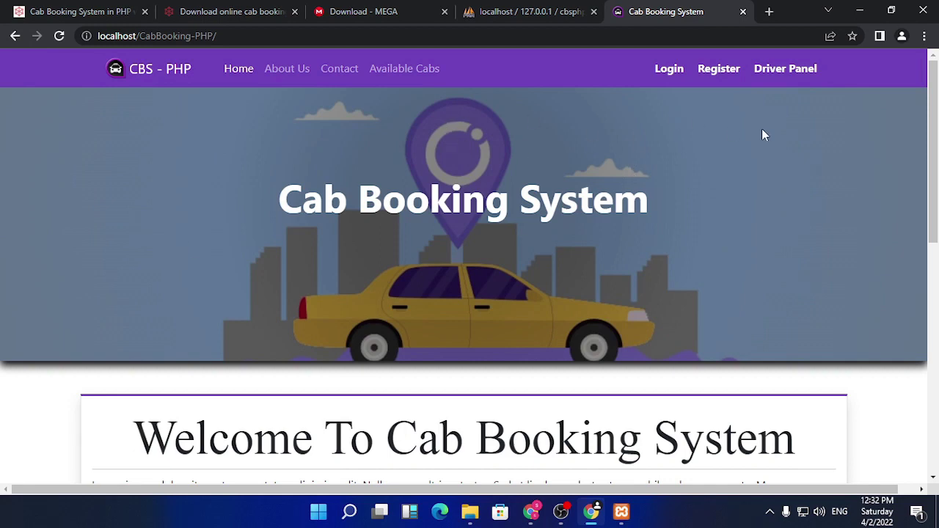
left_click(807, 69)
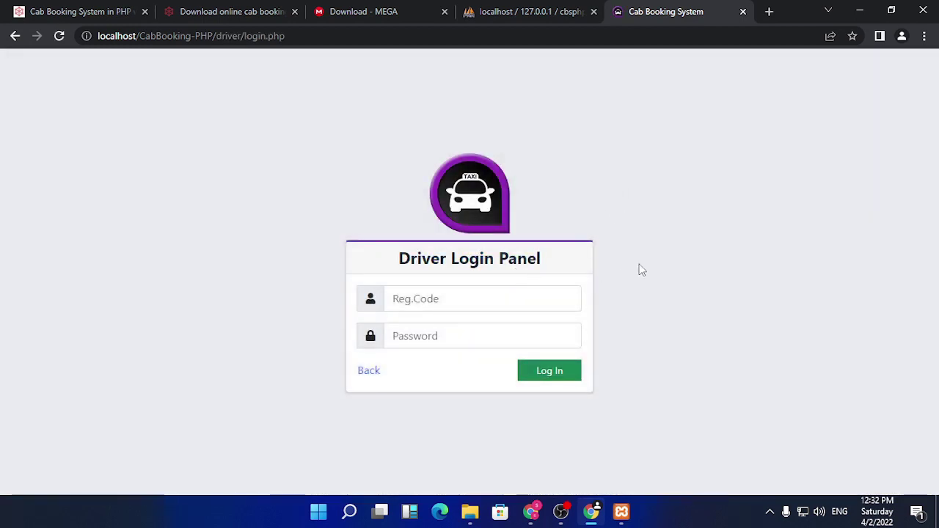
left_click(460, 301)
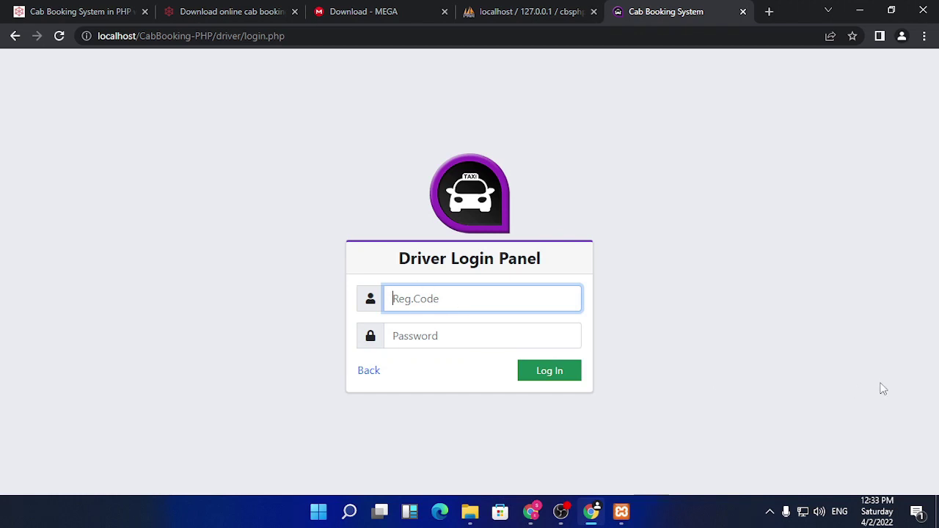
left_click(622, 511)
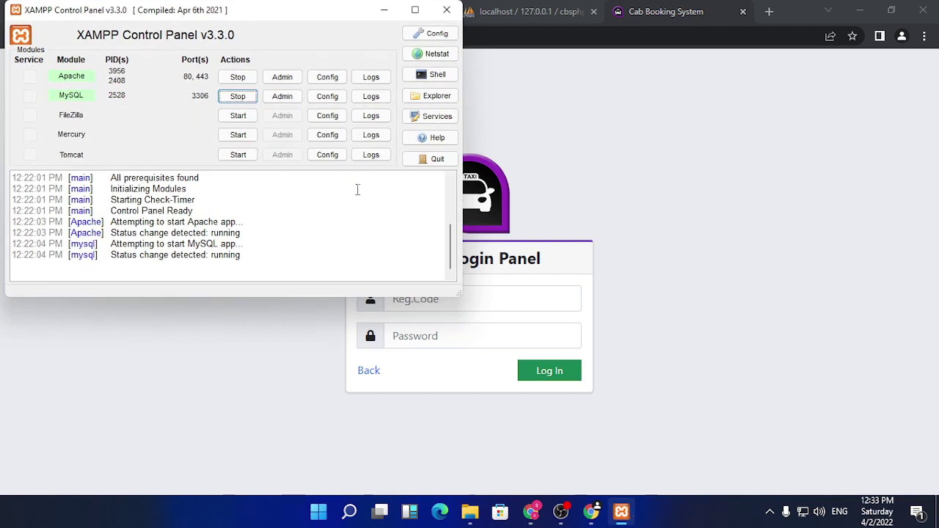
left_click(384, 11)
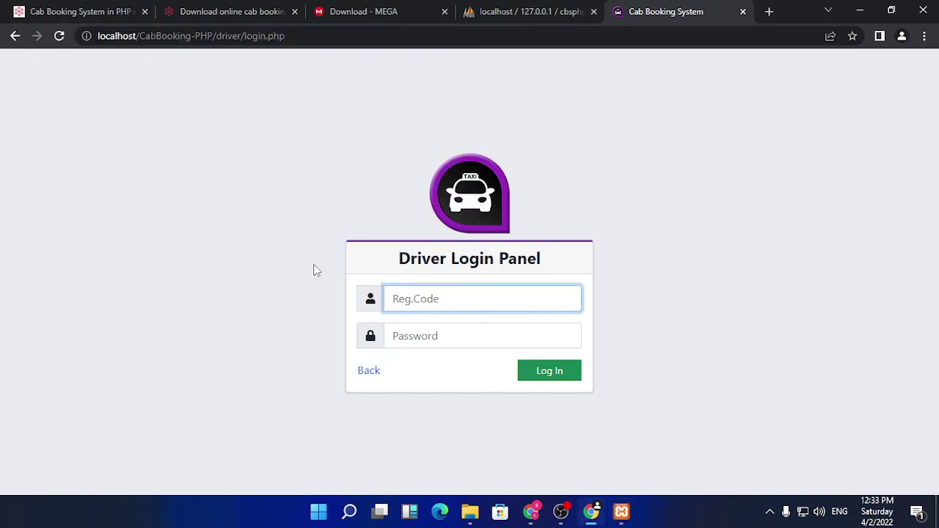
left_click(370, 372)
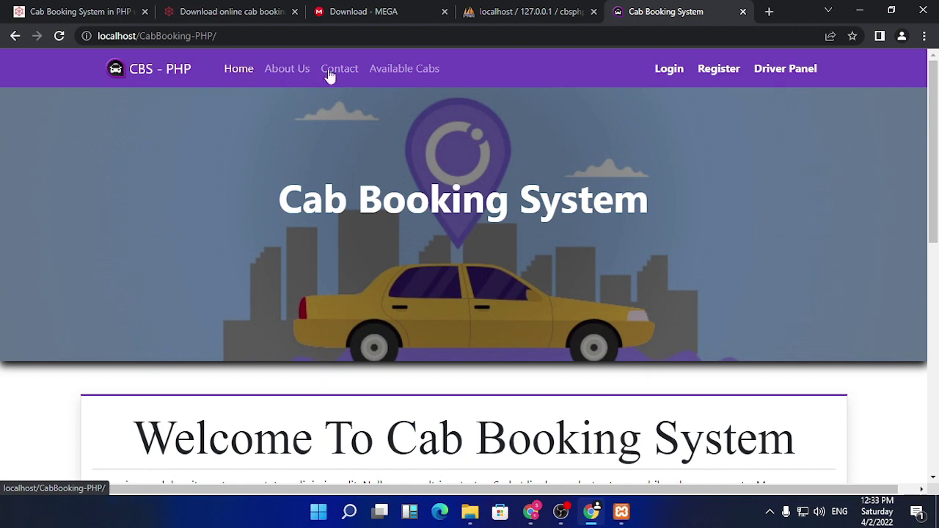
left_click(253, 37)
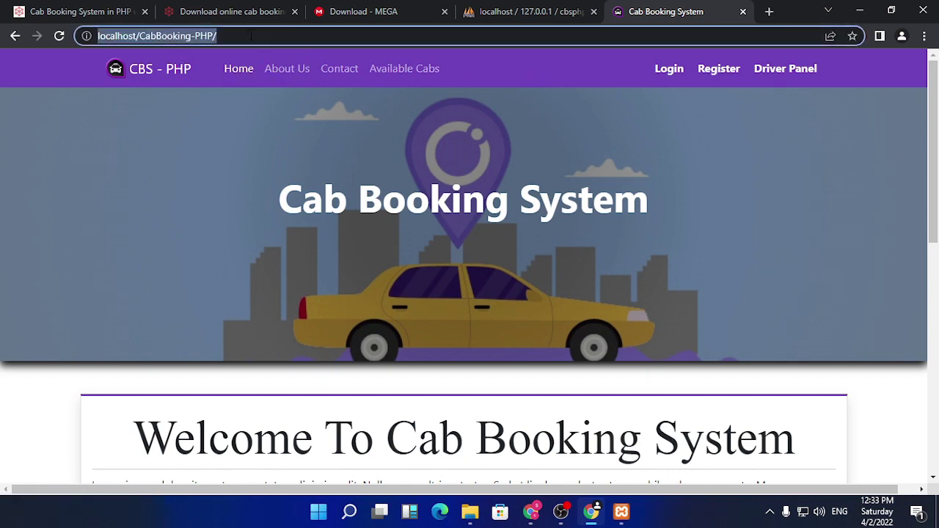
left_click(262, 35)
type("a")
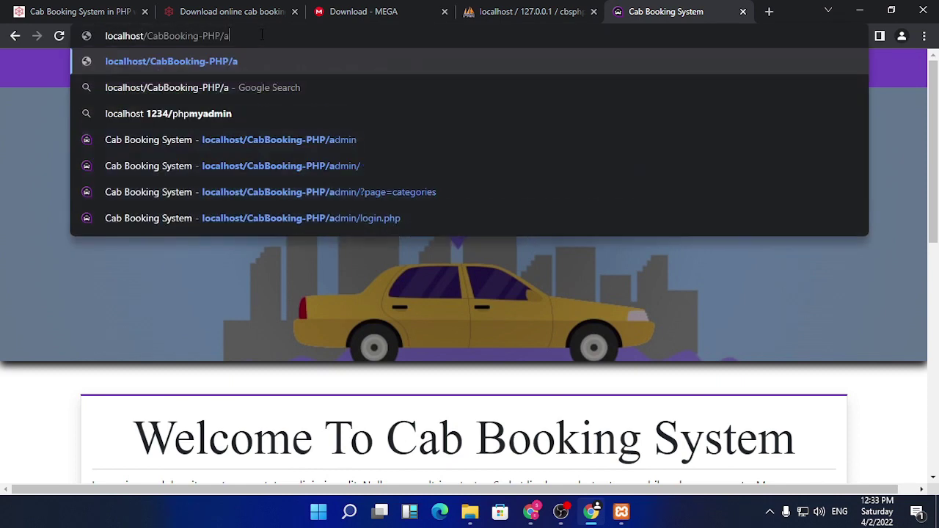
type("dmin")
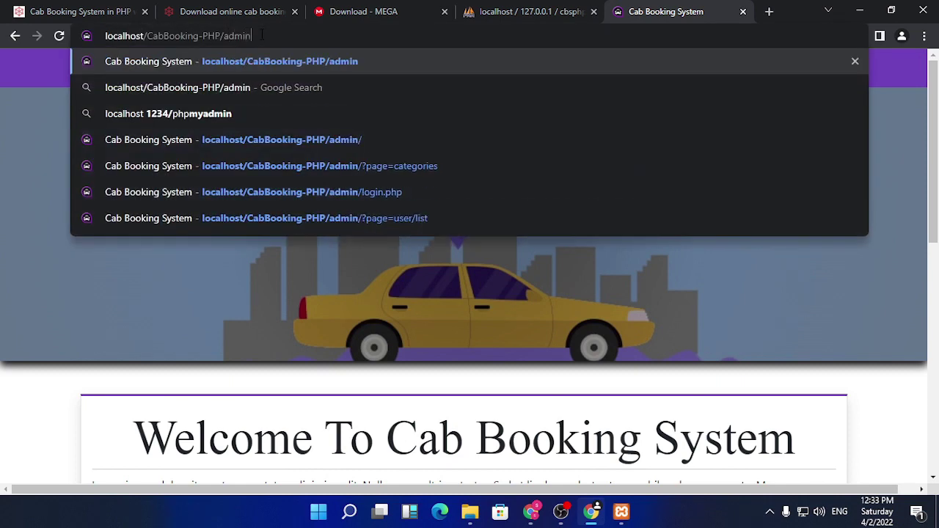
key("Return")
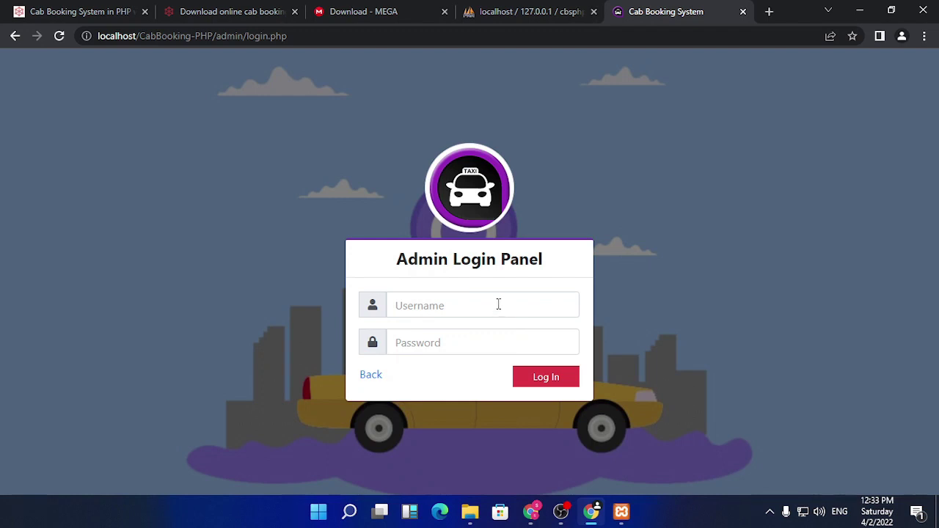
- Log in as administrator using the autofilled username and pasted password
left_click(498, 304)
left_click(482, 342)
right_click(478, 350)
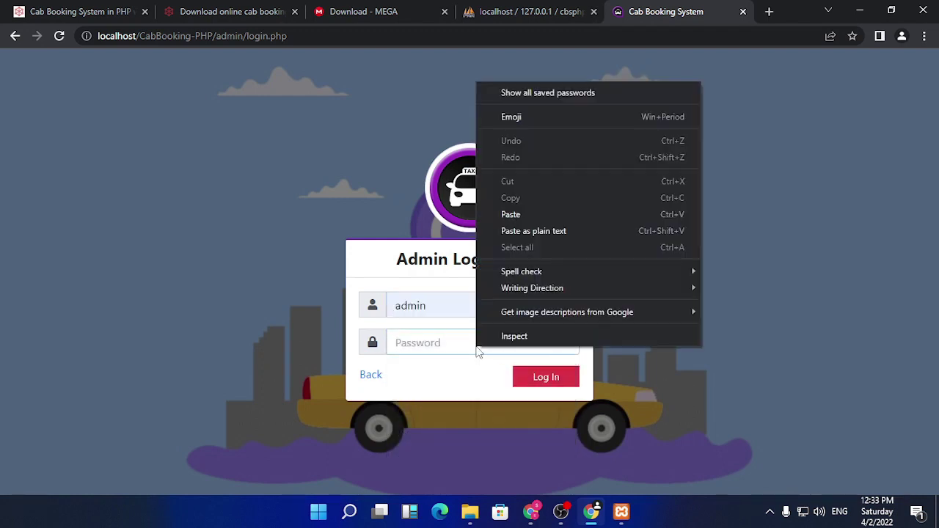
left_click(532, 214)
left_click(548, 382)
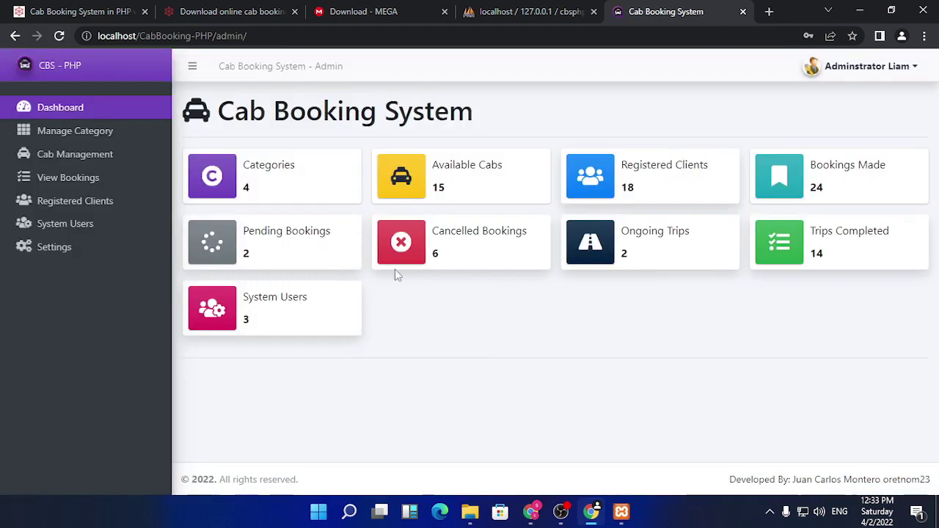
- Show page 2 of the cab list and select the base URL localhost/CabBooking-PHP
left_click(86, 160)
scroll(441, 312, "down", 3)
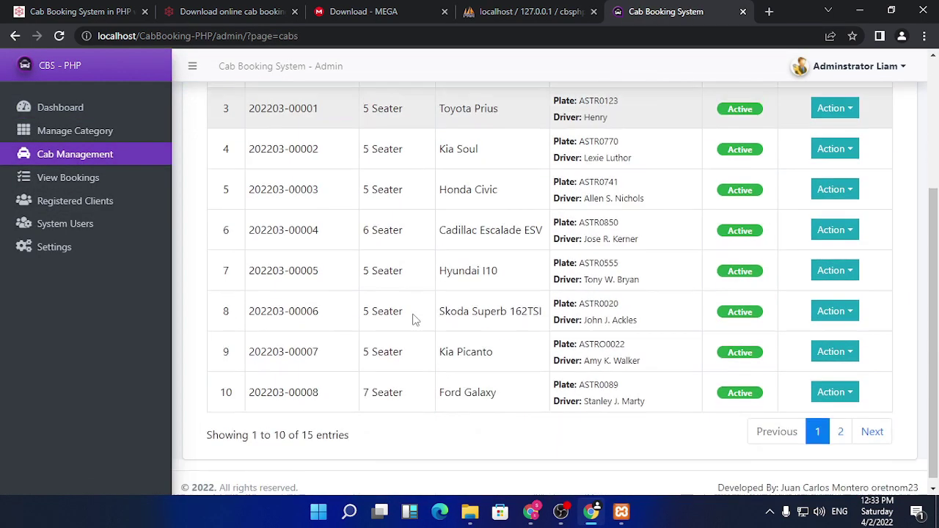
left_click(836, 427)
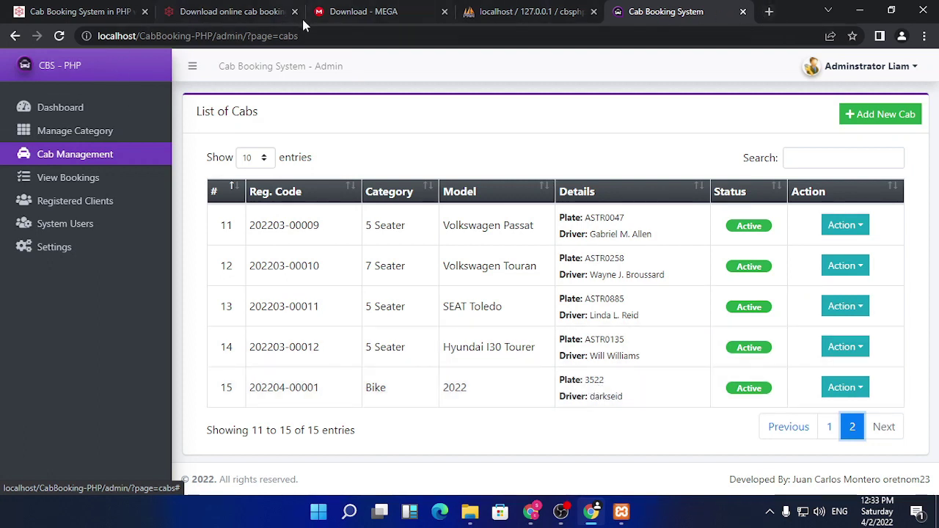
left_click(209, 35)
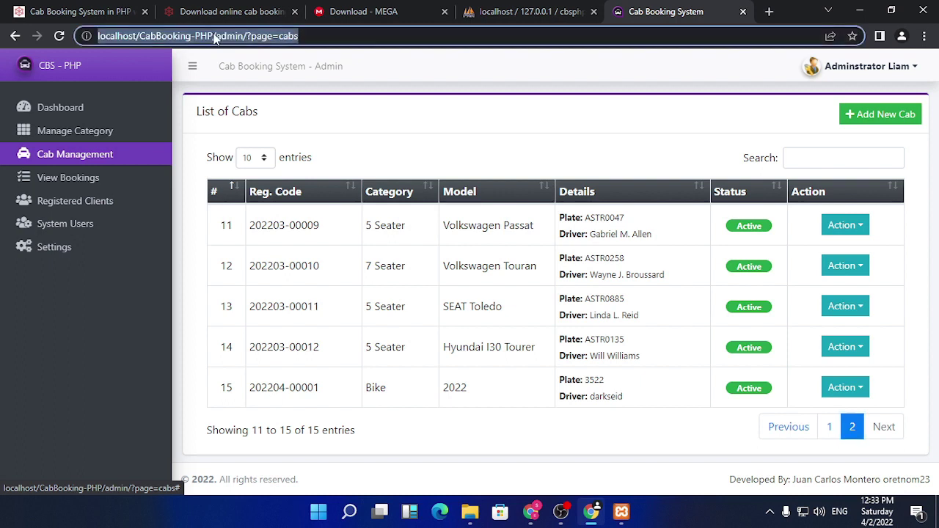
left_click(200, 35)
left_click_drag(214, 36, 87, 36)
key("ctrl+c")
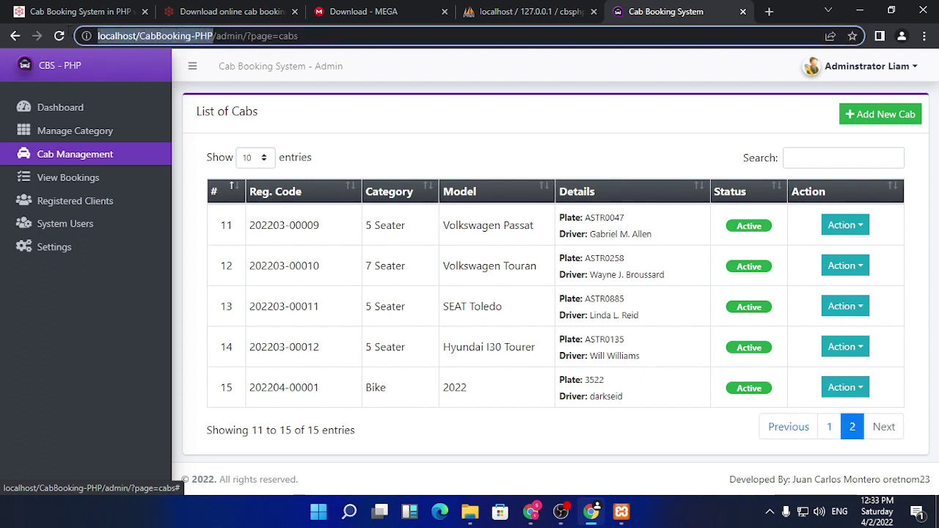
- Load the site in a new tab and view the driver's booking list
left_click(769, 11)
key("ctrl+v")
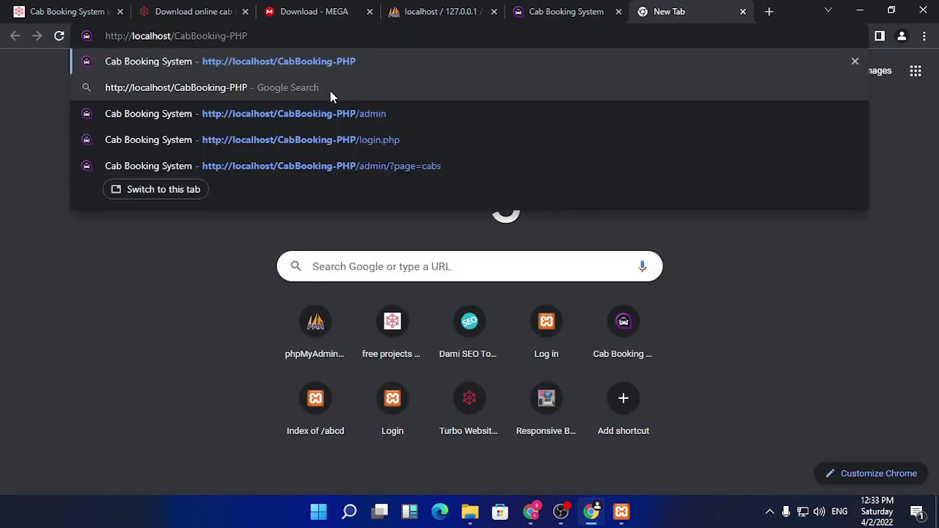
key("Return")
left_click(789, 74)
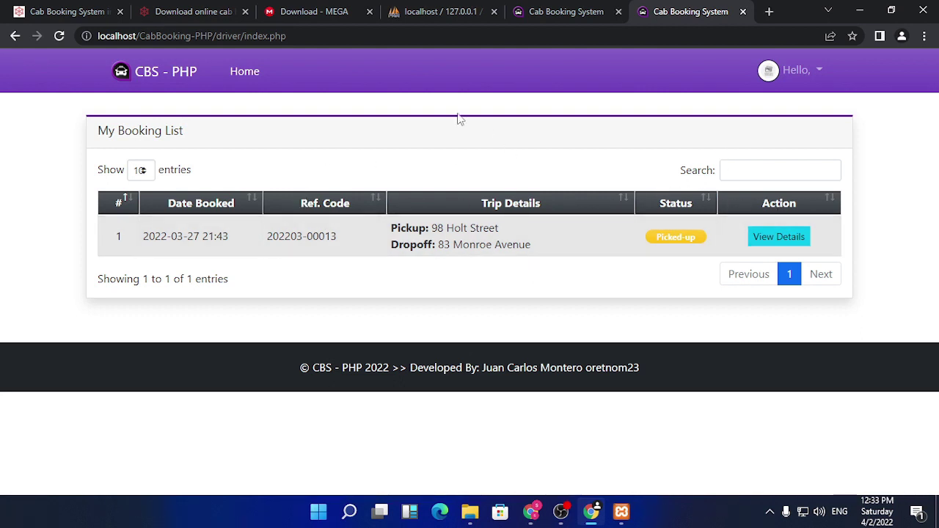
left_click(577, 9)
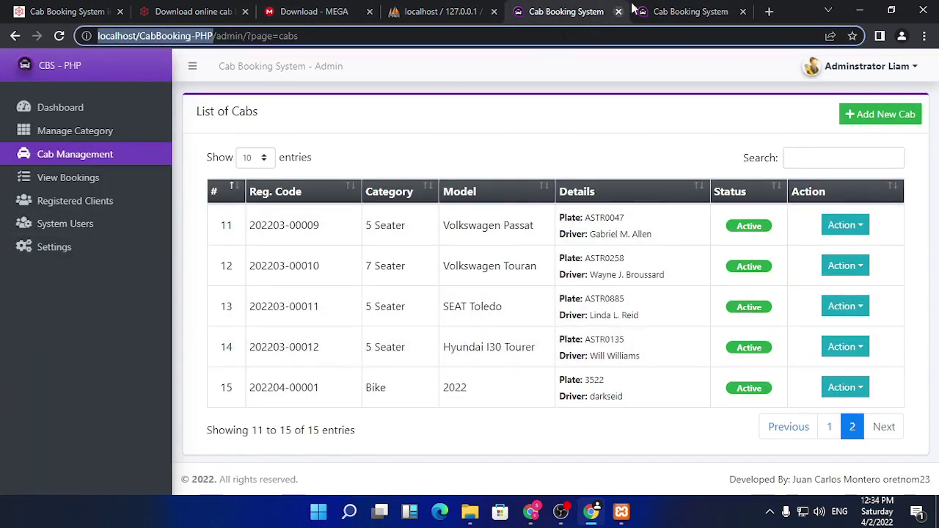
left_click(683, 10)
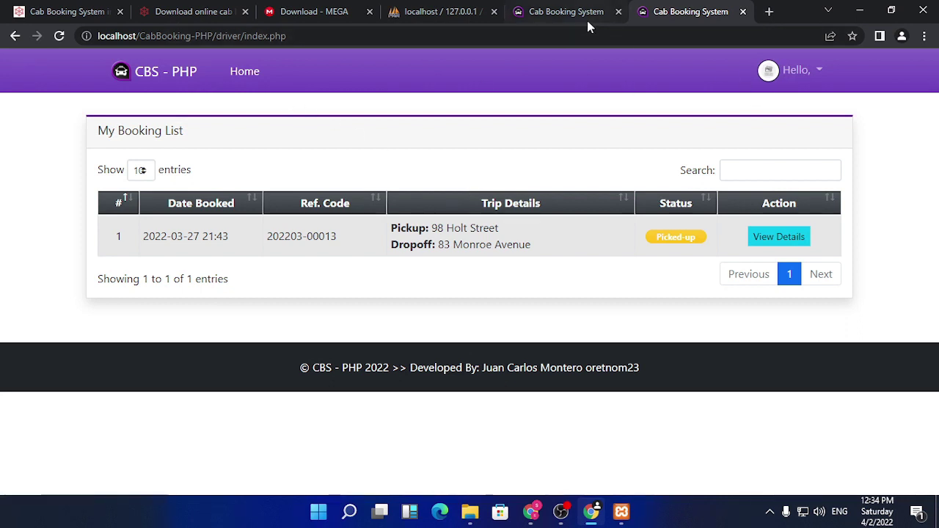
- Try the driver's Manage Account page and dismiss the access-denied alert
left_click(801, 70)
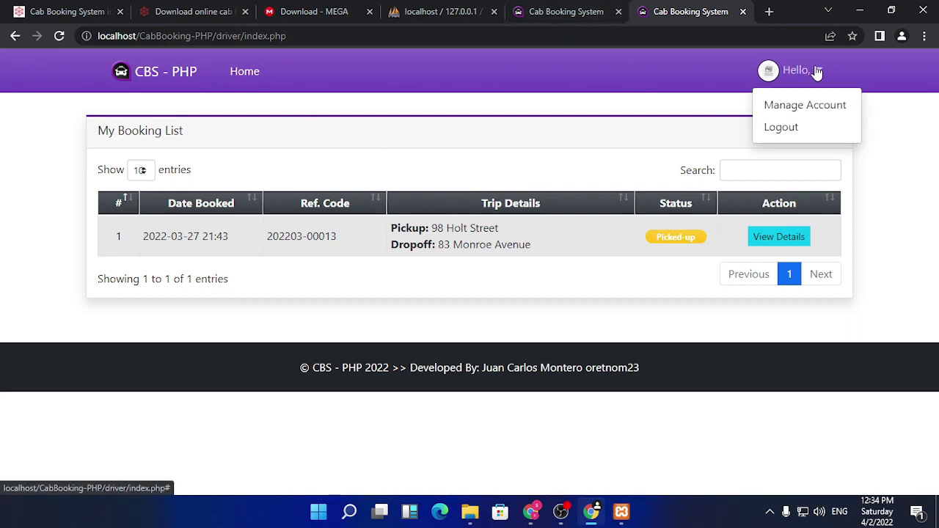
left_click(796, 108)
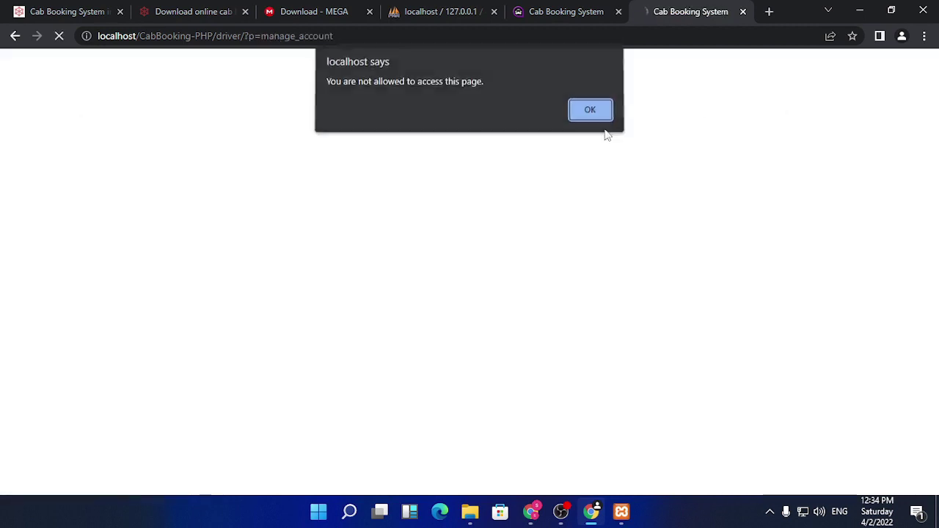
left_click(592, 116)
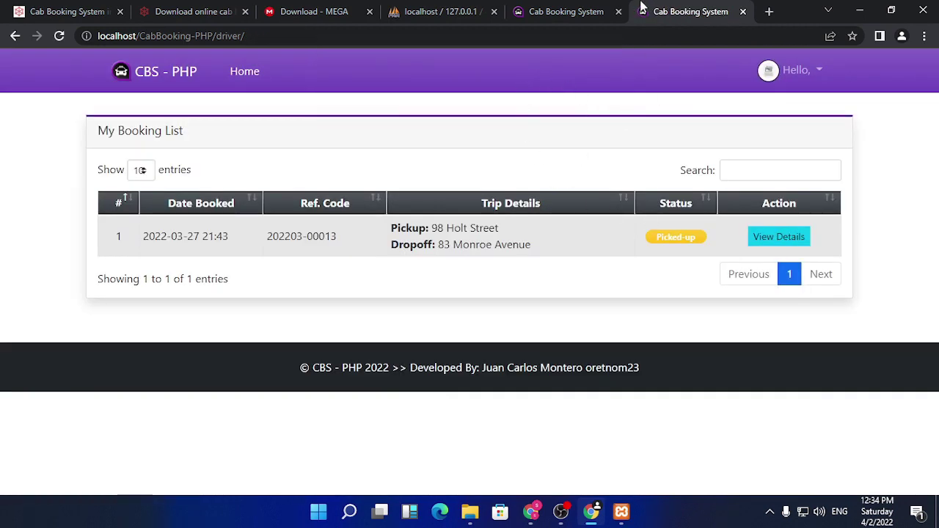
left_click(567, 11)
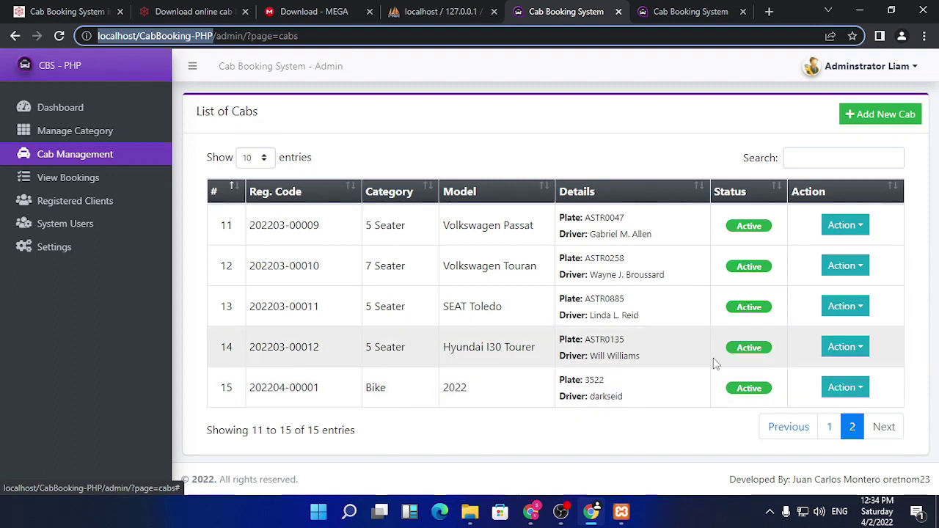
- Log the driver out, leaving the Driver Login Panel, and return to the admin's cab list
left_click(712, 12)
left_click(807, 70)
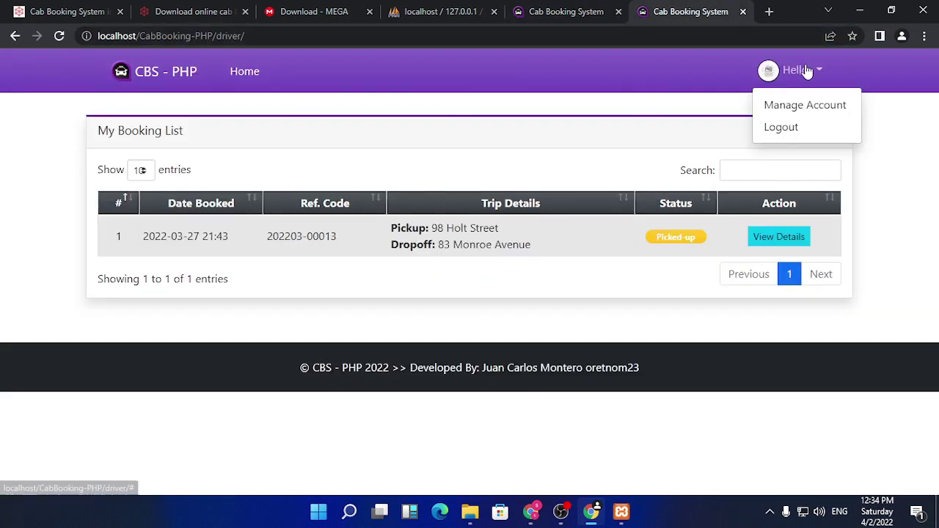
left_click(780, 126)
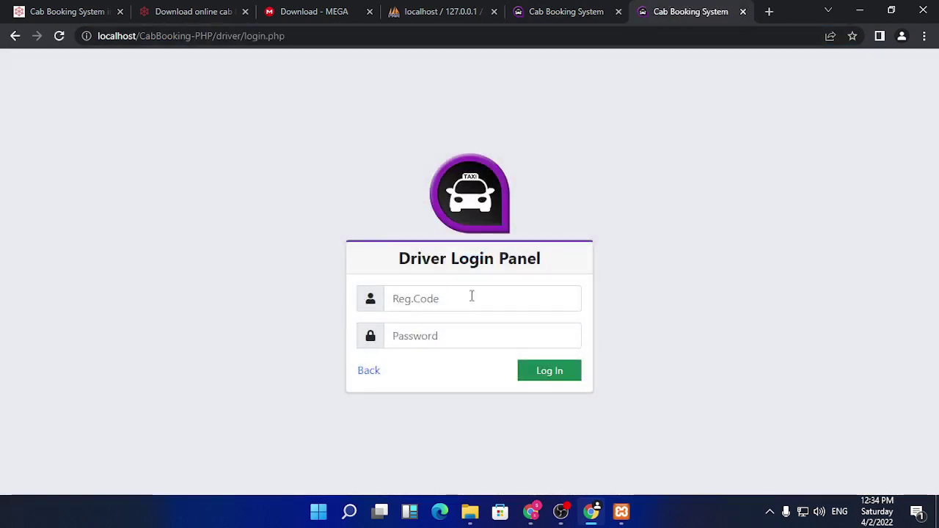
left_click(470, 297)
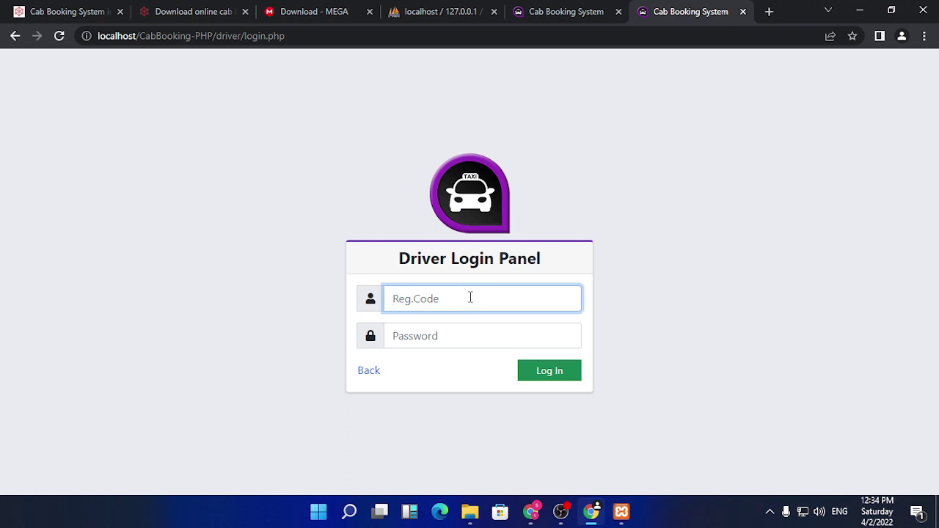
left_click(561, 12)
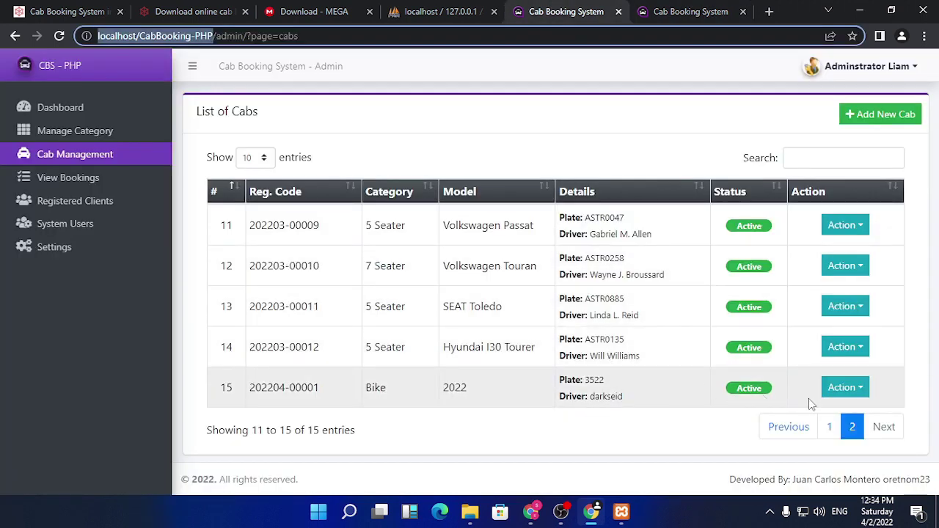
- Choose Edit on cab 15 and enter username admin at the Admin Login Panel
left_click(847, 389)
left_click(847, 328)
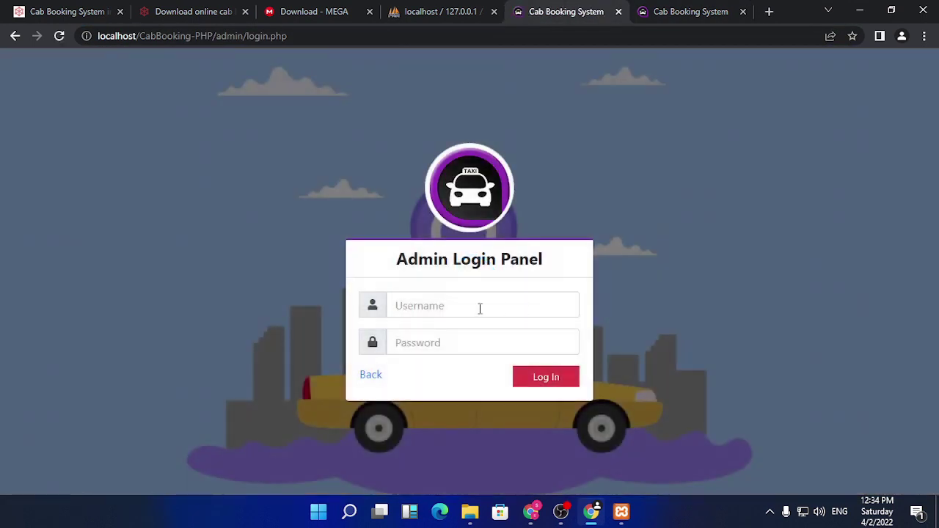
left_click(473, 298)
left_click(455, 337)
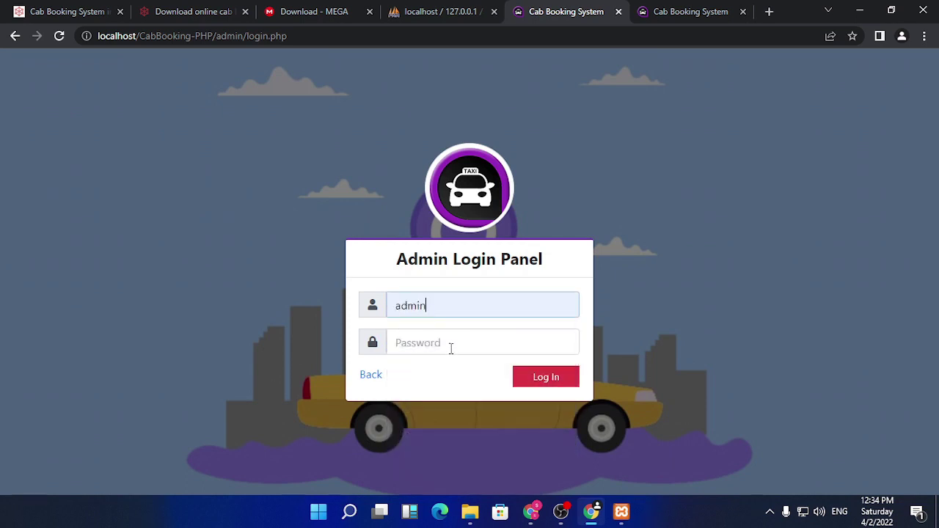
- Enter a guessed admin password and submit; the login is rejected as incorrect
left_click(455, 342)
right_click(456, 342)
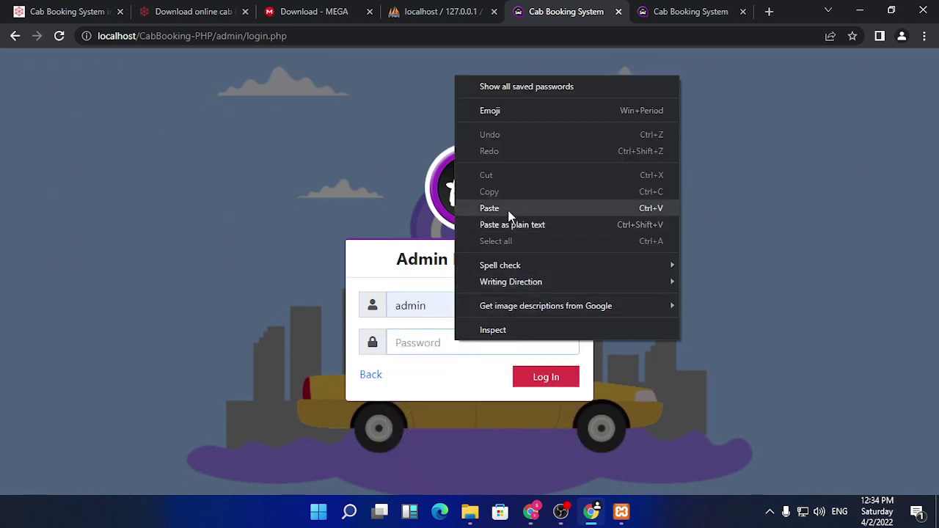
left_click(510, 211)
key("BackSpace")
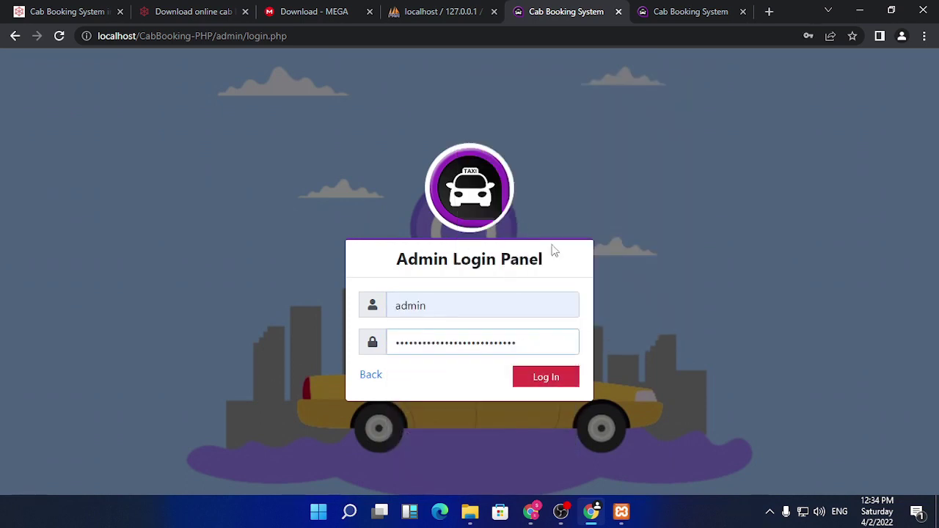
key("BackSpace")
key("BackSpace")
key("BackSpace")
key("BackSpace")
key("BackSpace")
key("BackSpace")
key("BackSpace")
key("BackSpace")
key("BackSpace")
key("BackSpace")
key("BackSpace")
key("BackSpace")
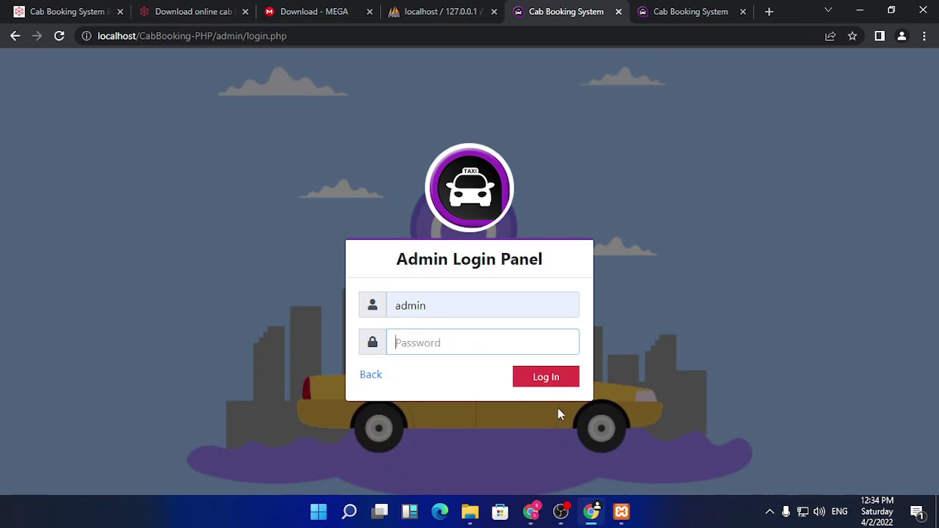
type("admin123123")
key("Return")
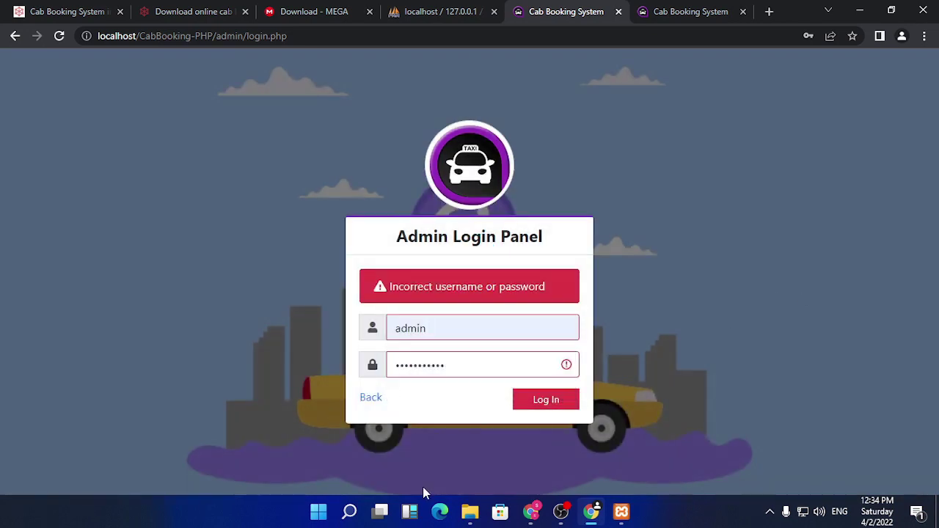
left_click(469, 511)
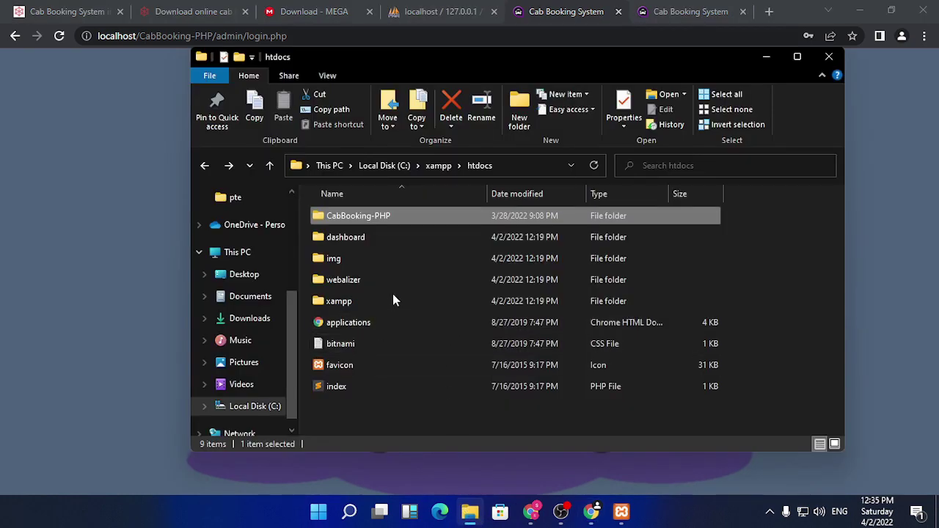
- Open the login details file in CabBooking-PHP > DATABASE FILE, copy the admin password, and return to login
double_click(395, 220)
double_click(409, 309)
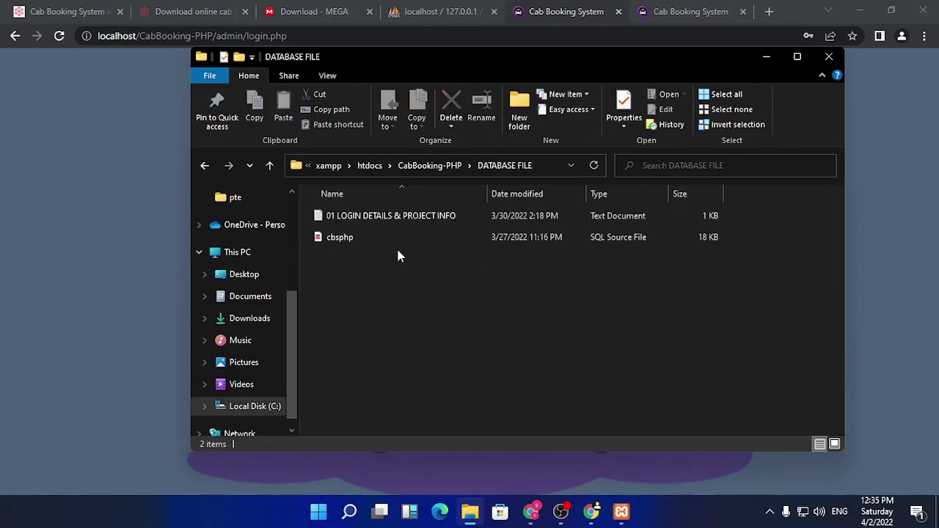
double_click(421, 220)
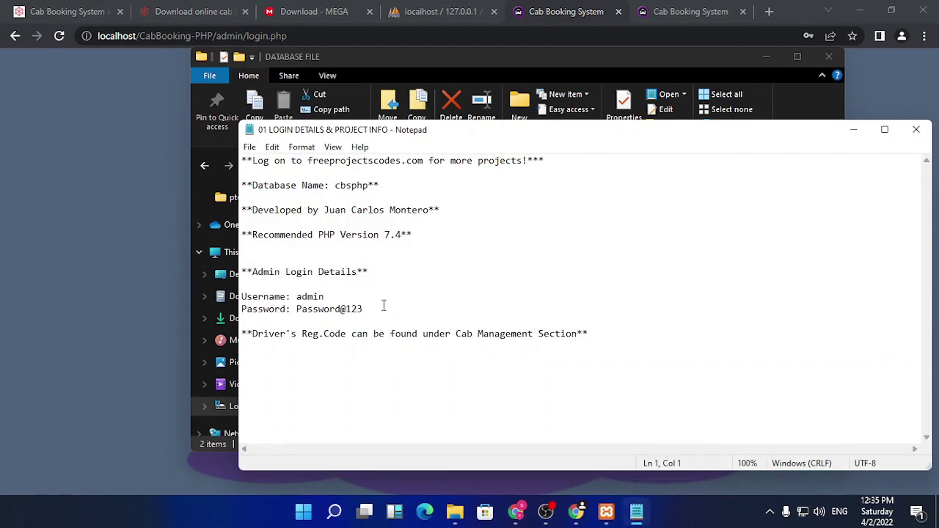
left_click_drag(370, 309, 297, 309)
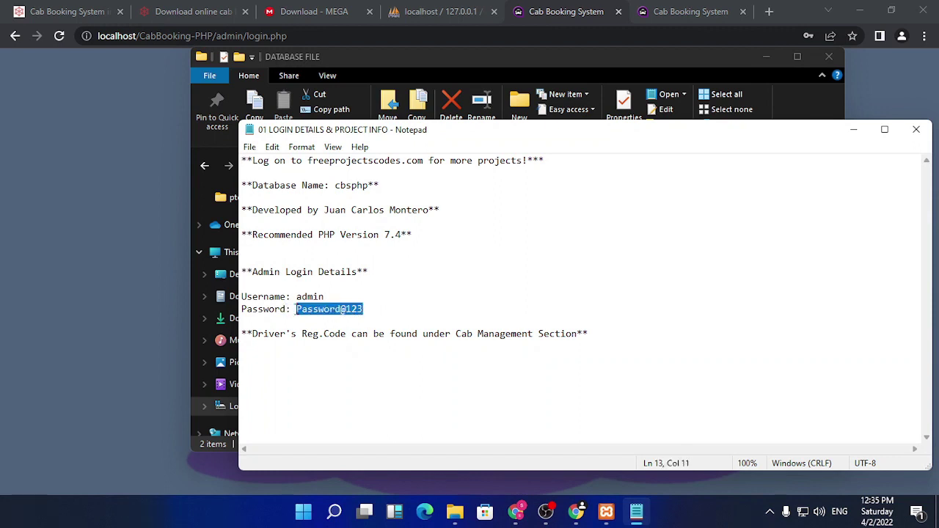
left_click(132, 113)
key("ctrl+a")
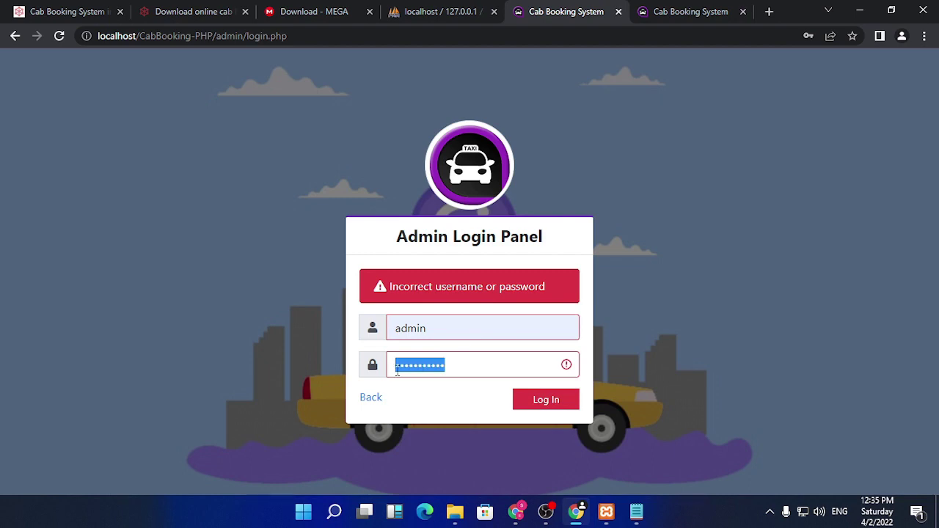
- Replace the password with the copied admin password and log in
key("BackSpace")
key("ctrl+v")
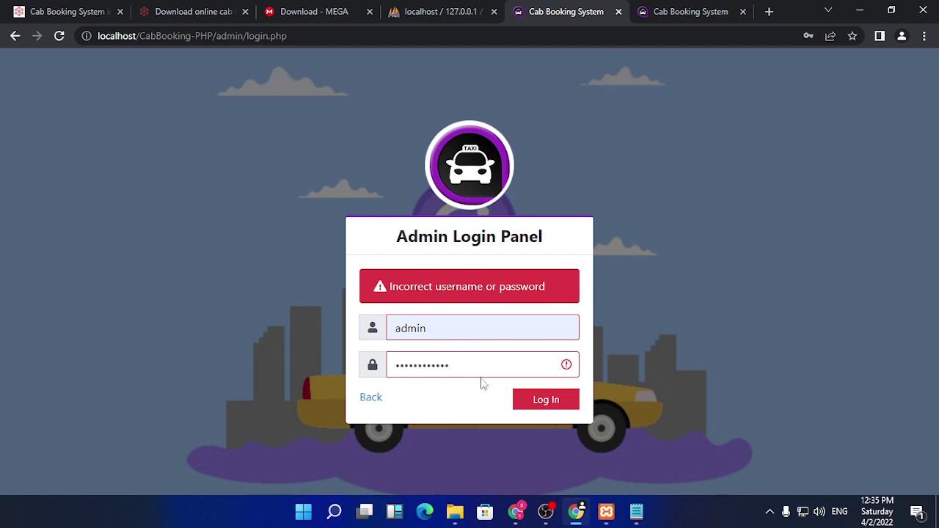
left_click(549, 400)
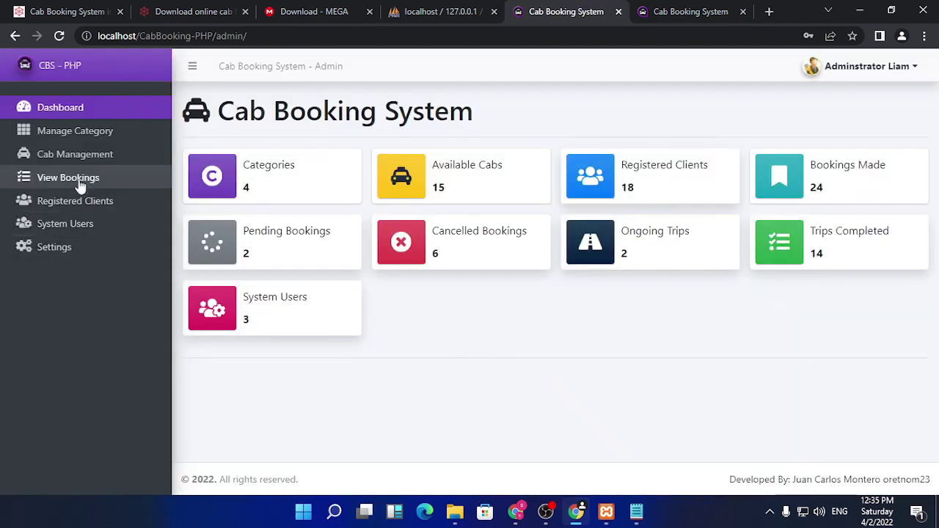
- Open the List of Cabs, go to page 2, and edit cab 15
left_click(80, 179)
left_click(83, 154)
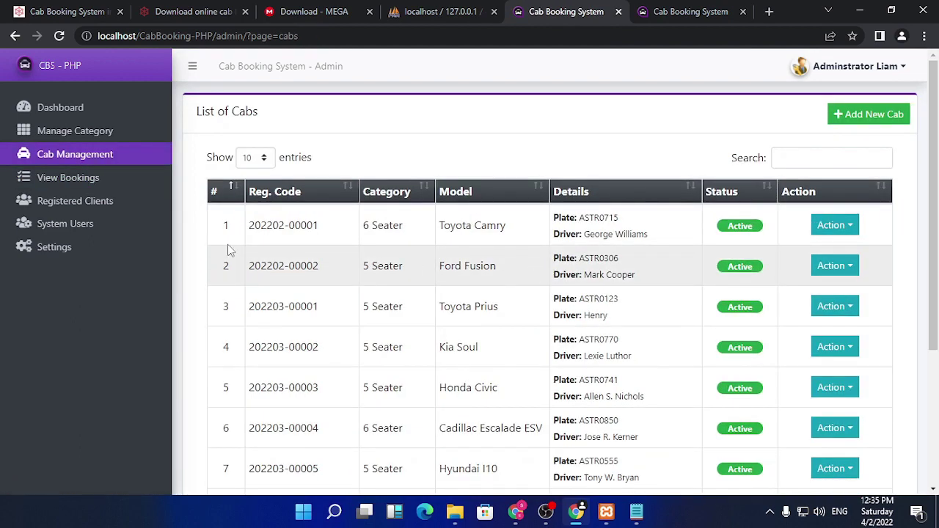
scroll(556, 307, "down", 3)
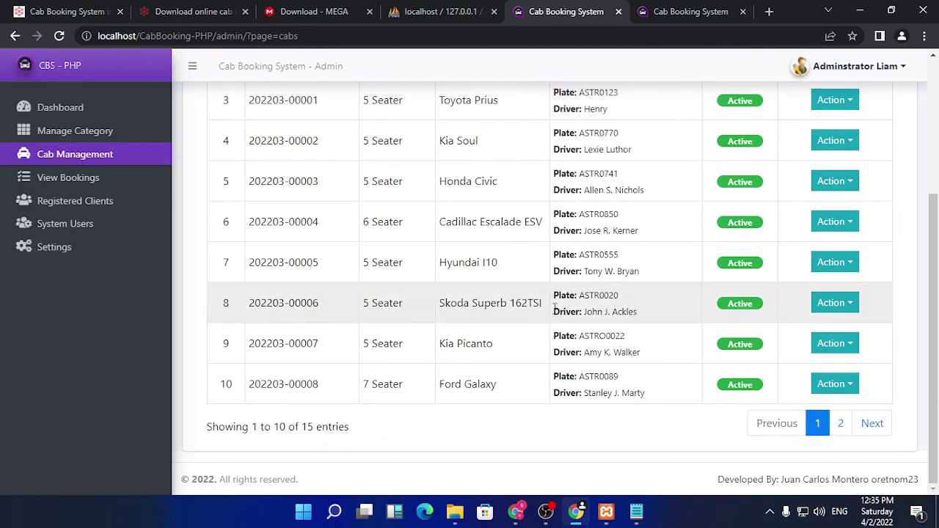
scroll(440, 367, "up", 3)
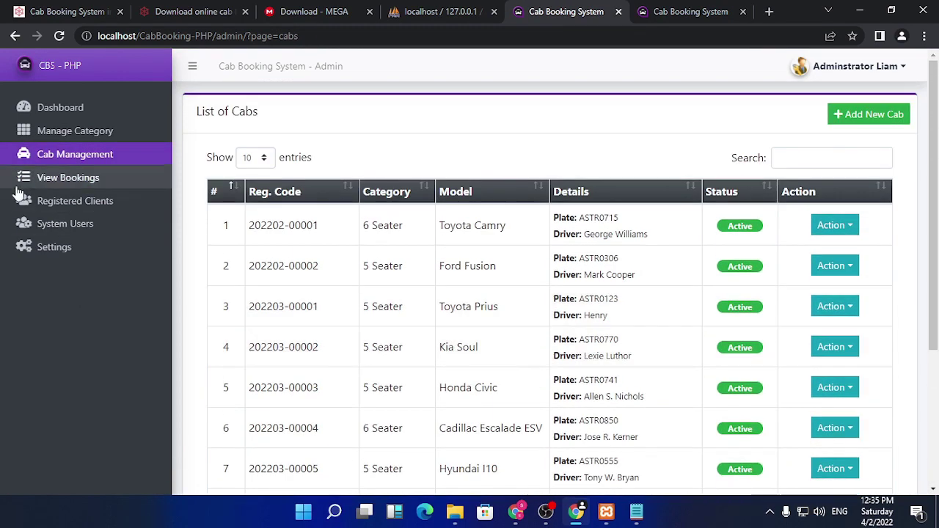
scroll(672, 360, "down", 3)
left_click(841, 423)
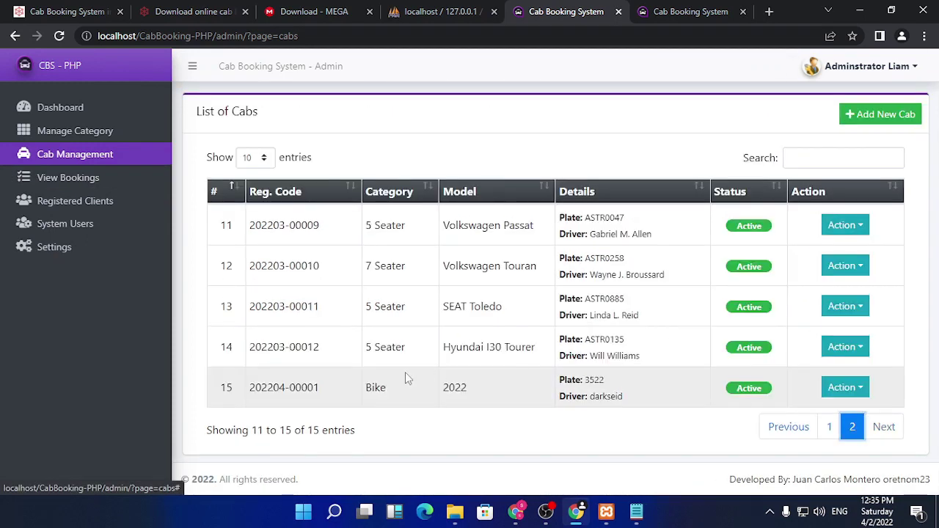
left_click(845, 387)
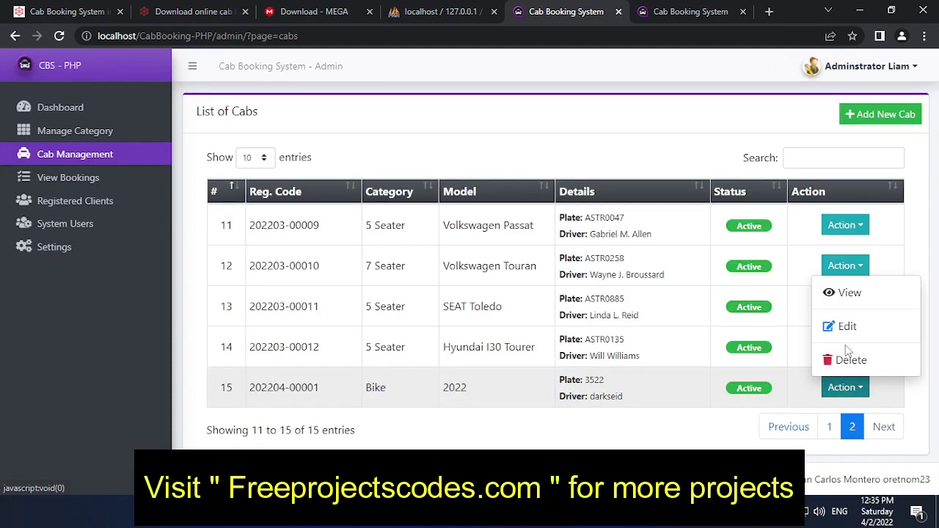
left_click(836, 325)
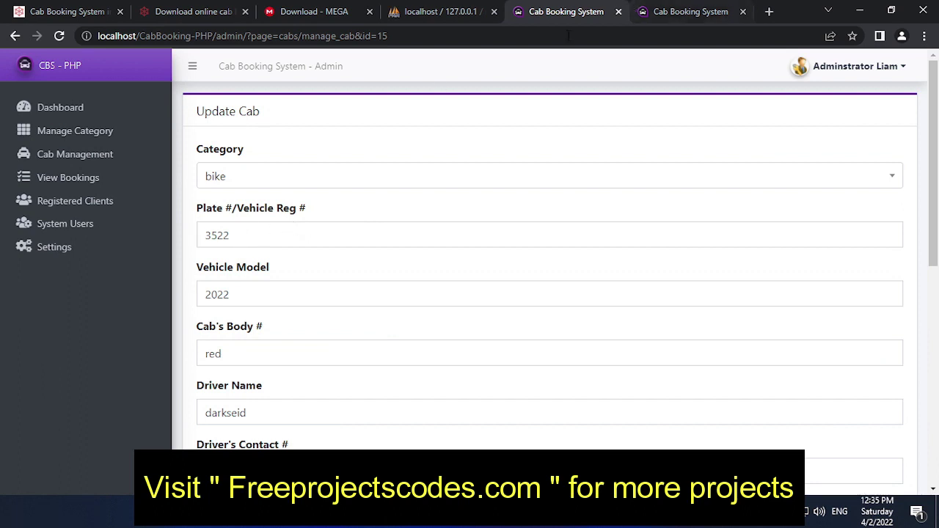
- Sign out of the admin panel and return to the public home page
left_click(894, 67)
left_click(851, 126)
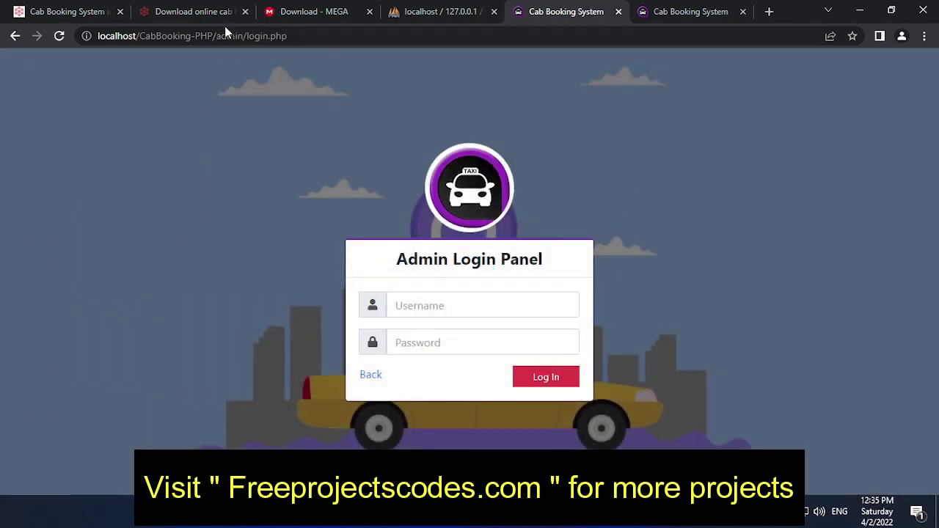
left_click(371, 376)
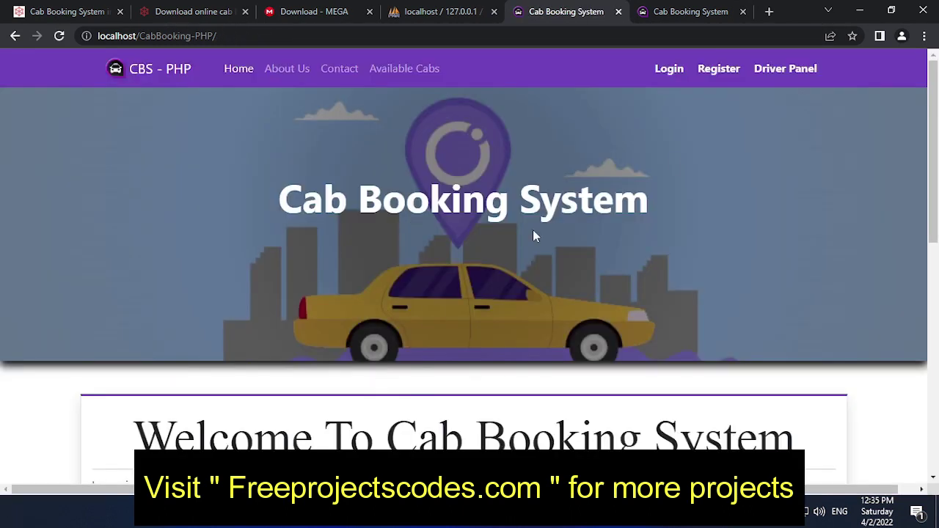
- Try a driver-panel login, which is rejected, then go back to the admin login page
left_click(785, 70)
left_click(487, 304)
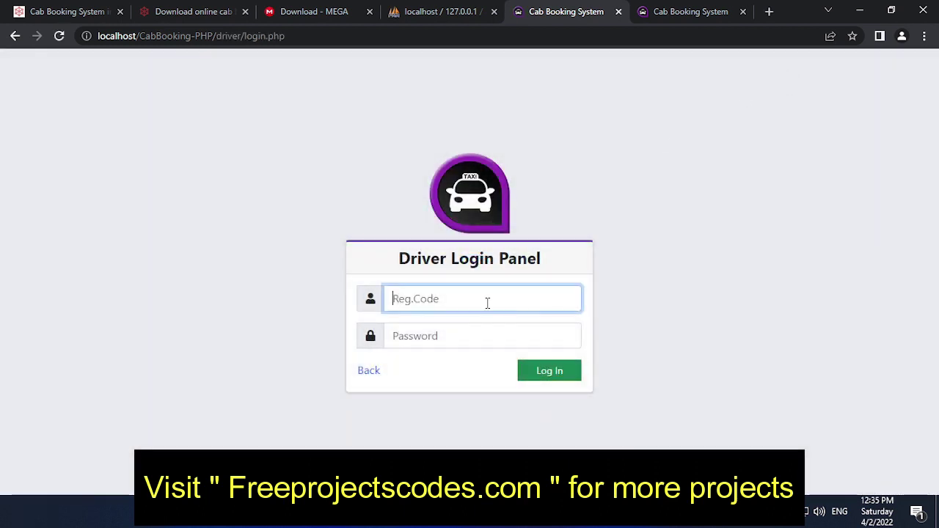
type("2522")
left_click(494, 336)
type("1")
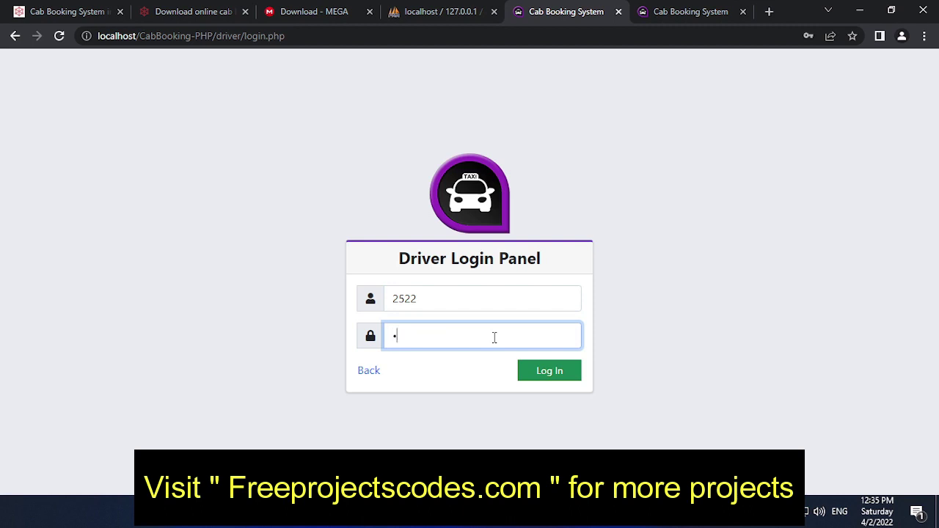
key("Return")
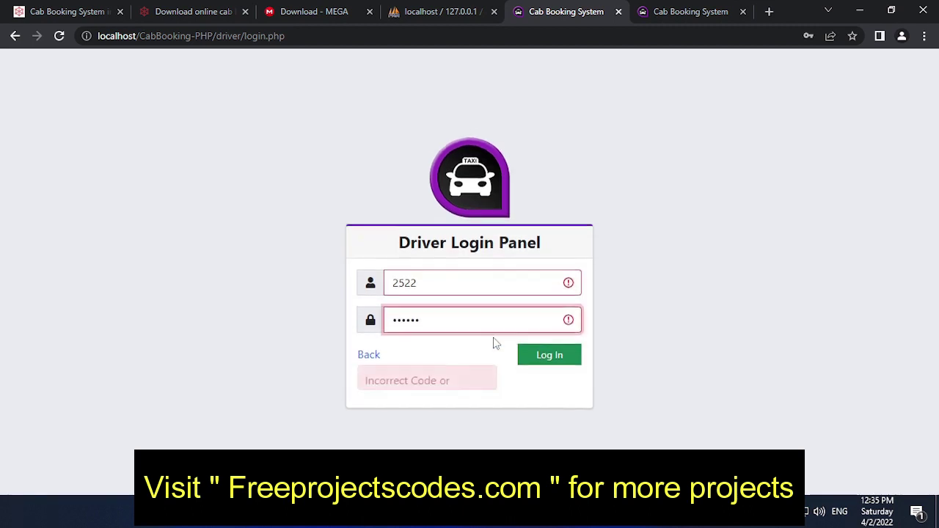
left_click(400, 273)
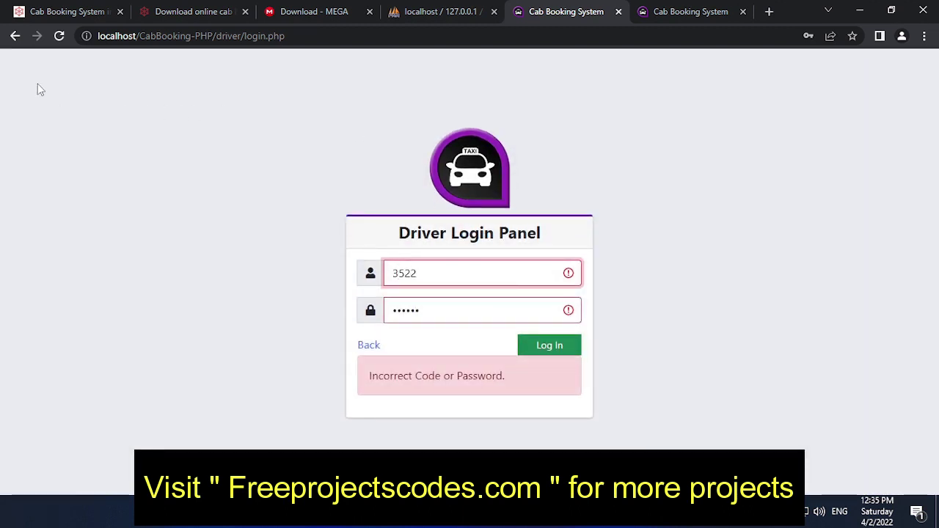
left_click(14, 35)
left_click(15, 36)
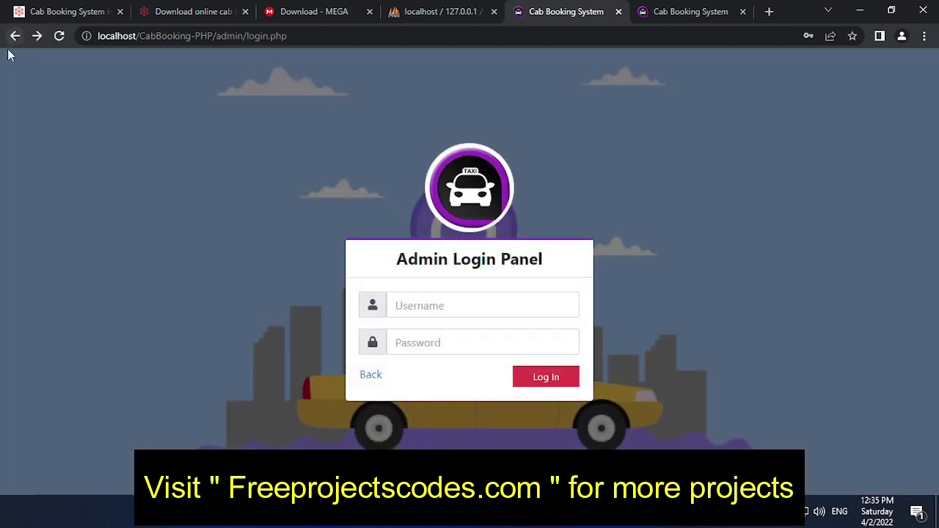
- Log back in to the admin panel with the saved username
left_click(476, 304)
left_click(443, 337)
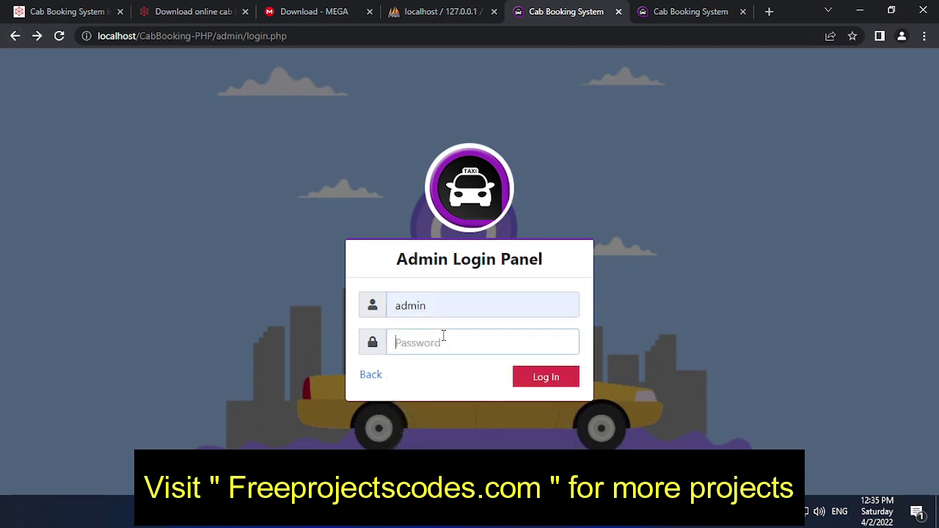
left_click(517, 387)
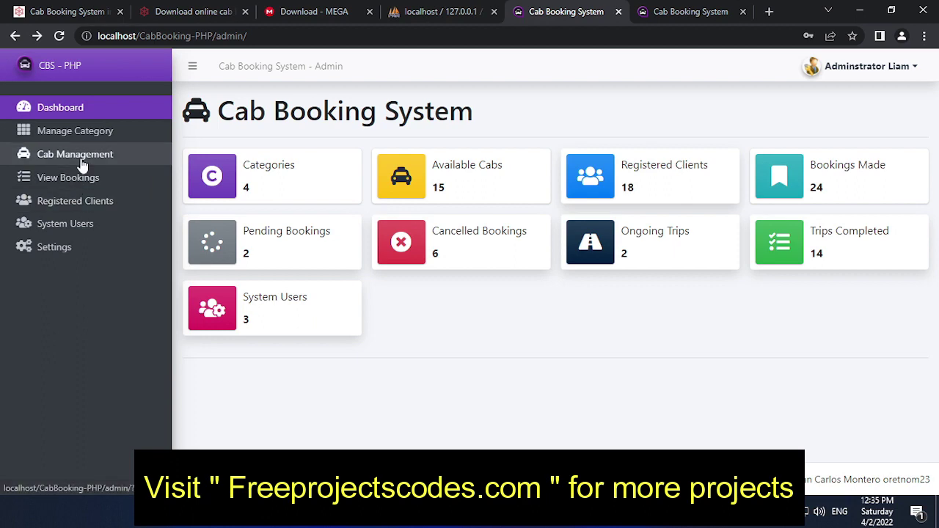
- Open the Update Cab form for the bike cab in row 15 on Cab Management page 2
left_click(77, 156)
scroll(698, 377, "down", 3)
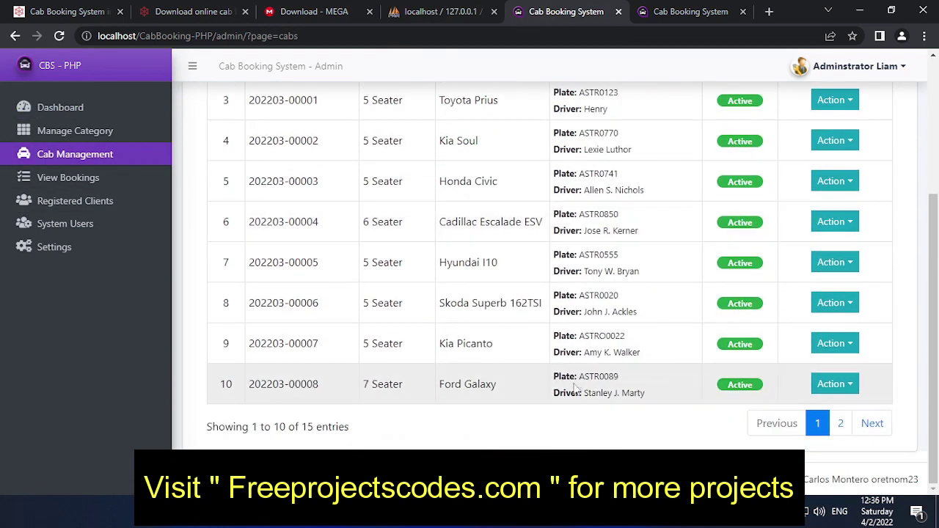
left_click(841, 424)
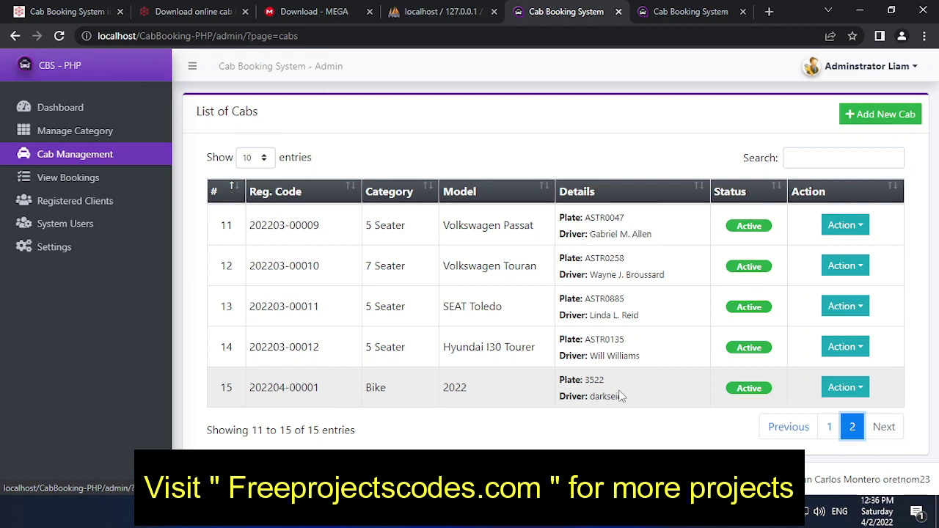
left_click(843, 387)
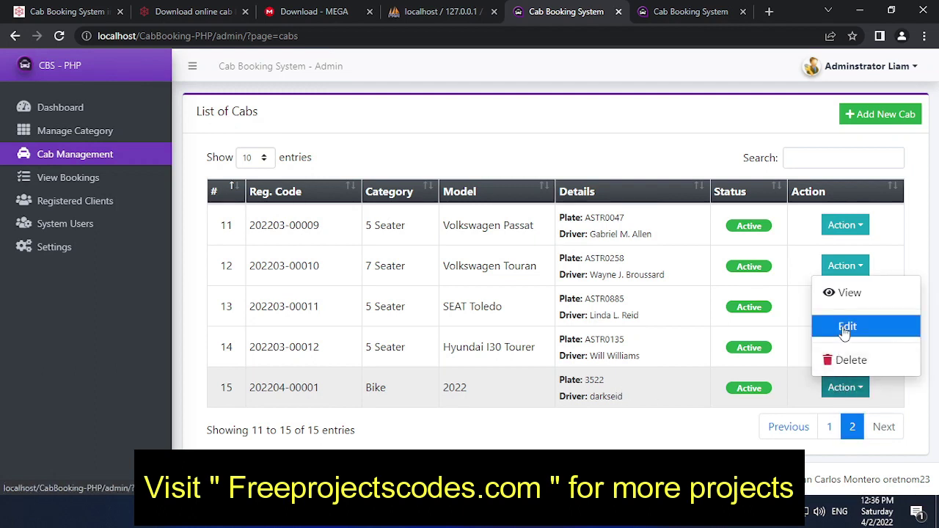
left_click(847, 328)
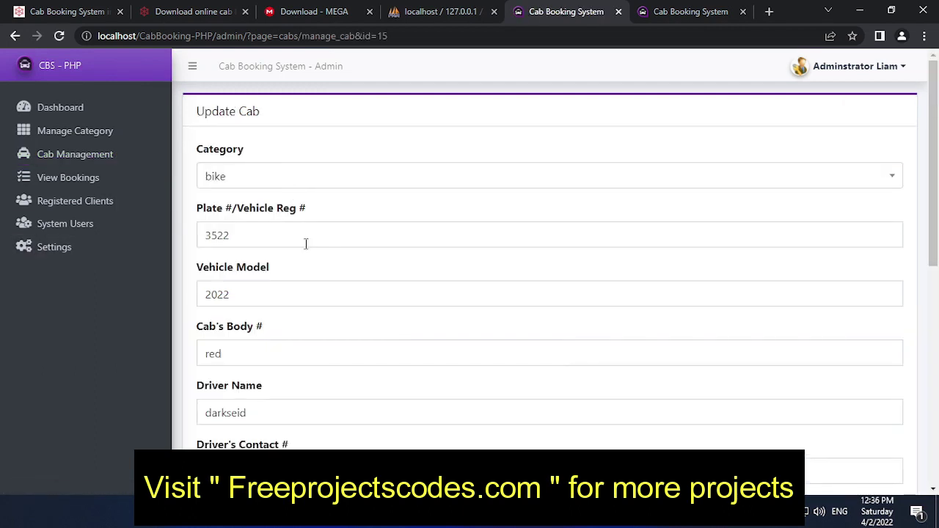
scroll(324, 289, "down", 1)
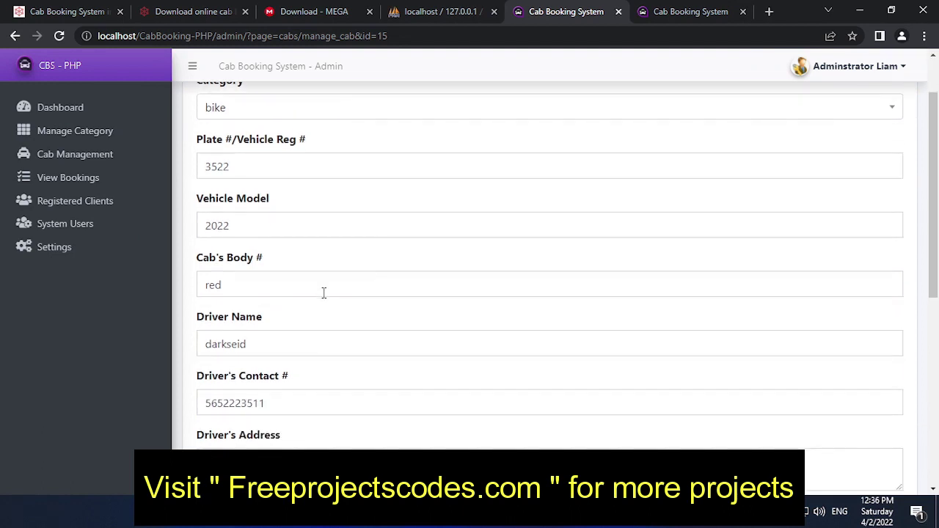
scroll(312, 360, "down", 1)
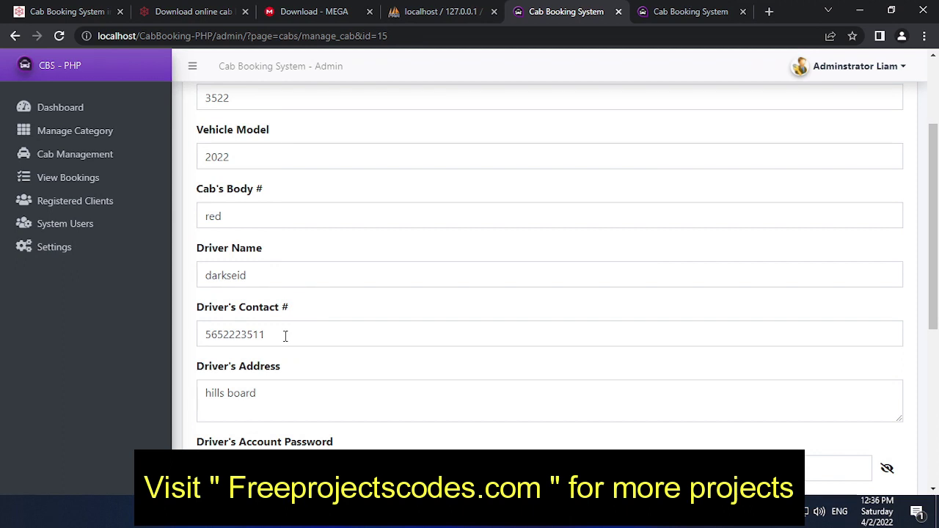
scroll(285, 336, "up", 1)
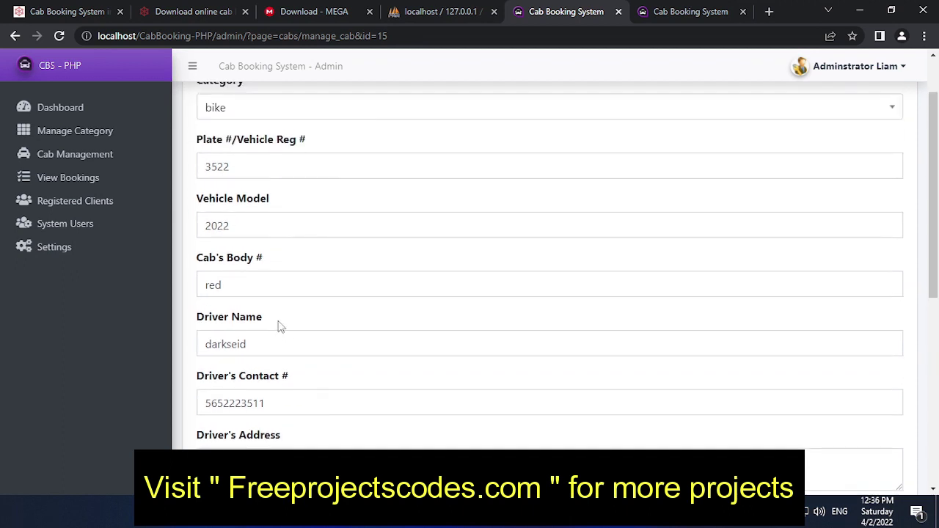
scroll(279, 327, "up", 1)
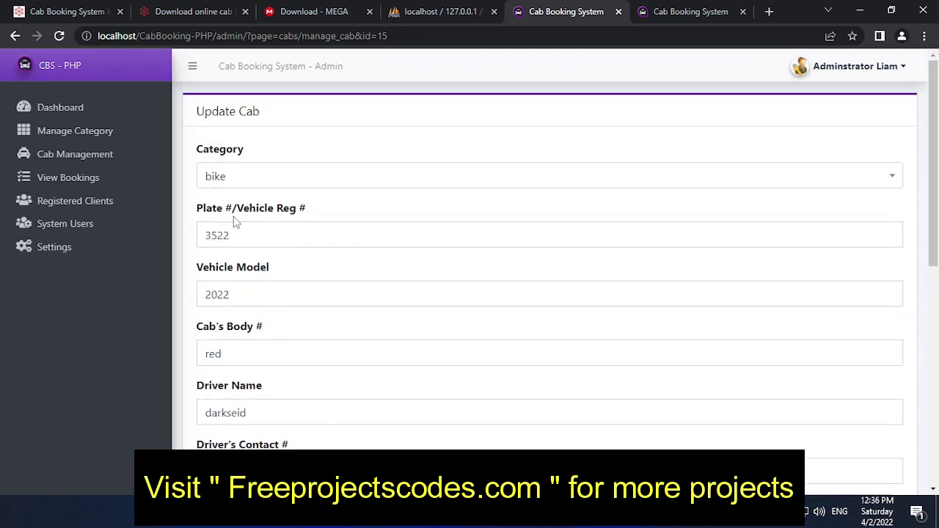
scroll(408, 323, "down", 7)
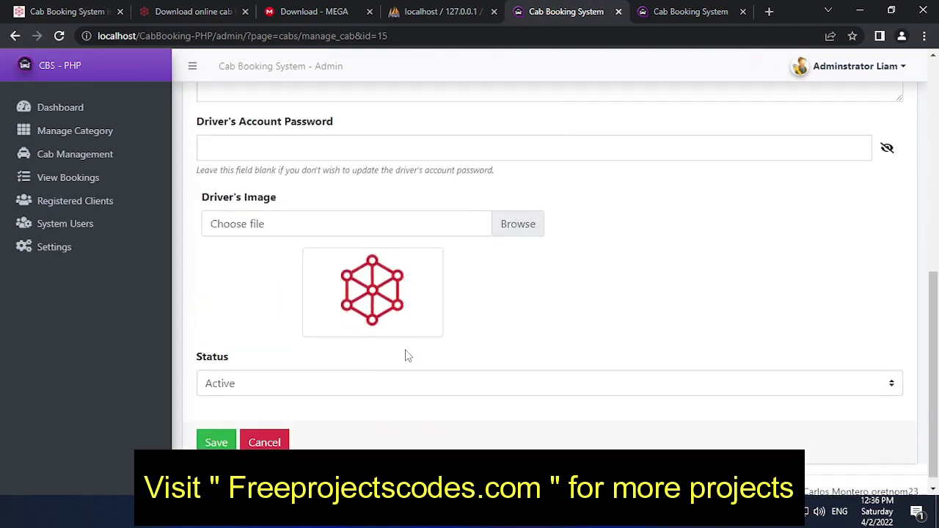
scroll(389, 348, "up", 7)
left_click(871, 67)
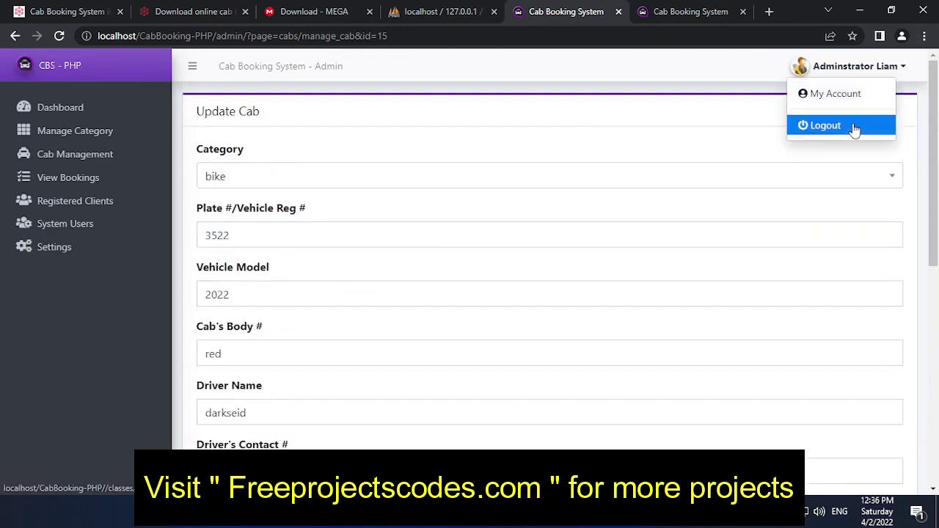
- Sign out, then log back in to the admin panel with the saved username
left_click(856, 128)
left_click(371, 375)
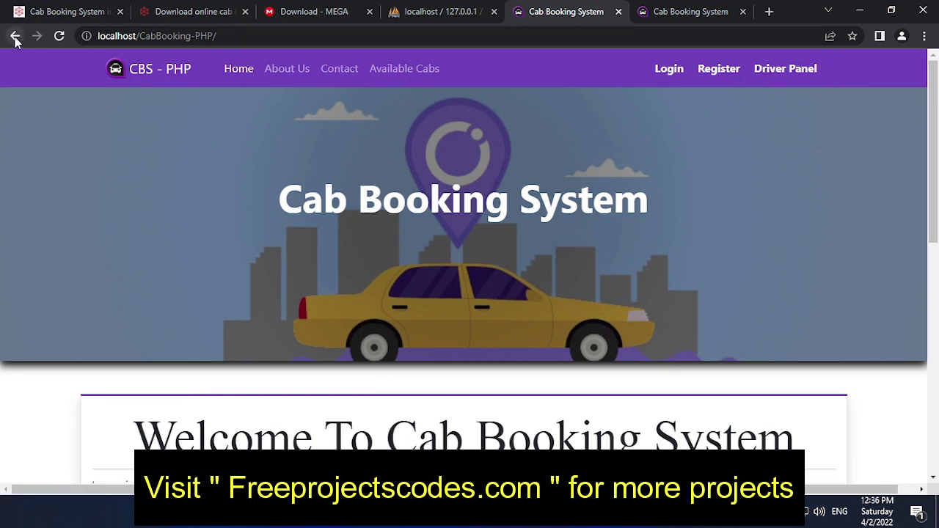
left_click(14, 35)
left_click(507, 295)
left_click(499, 335)
left_click(487, 349)
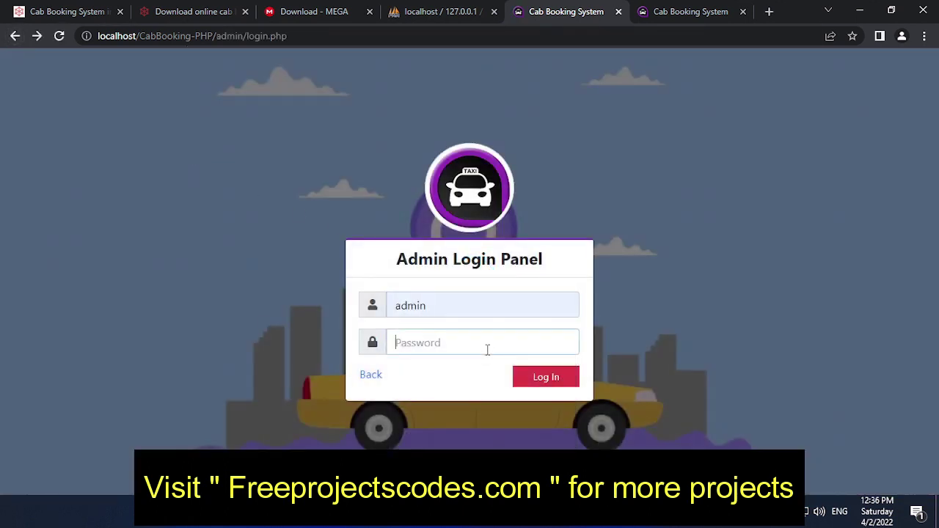
left_click(548, 379)
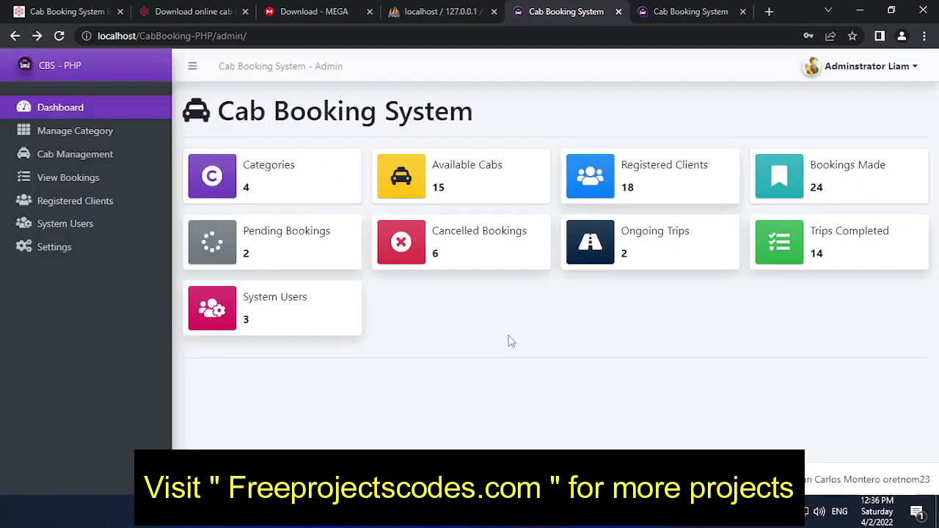
- Open the edit form for the cab in row 15 on page 2 of the cab list
left_click(59, 133)
left_click(81, 153)
scroll(564, 294, "down", 3)
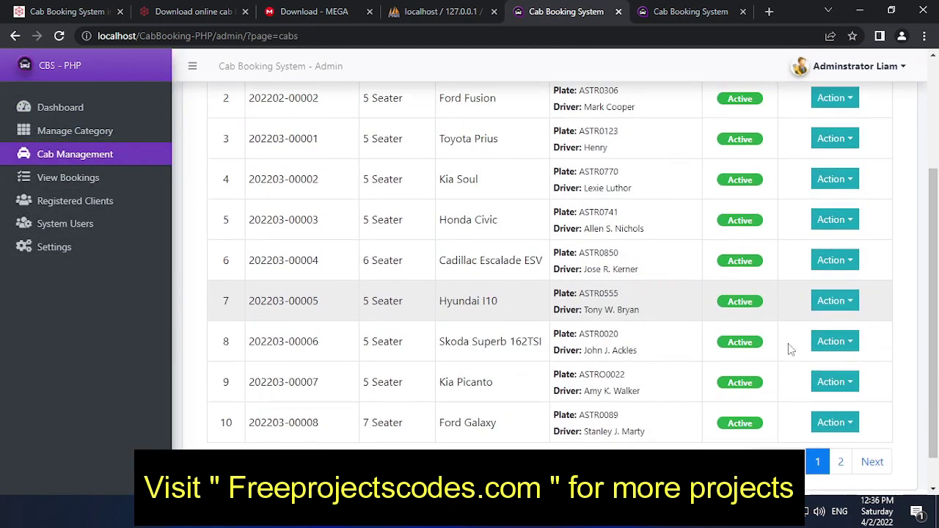
left_click(839, 421)
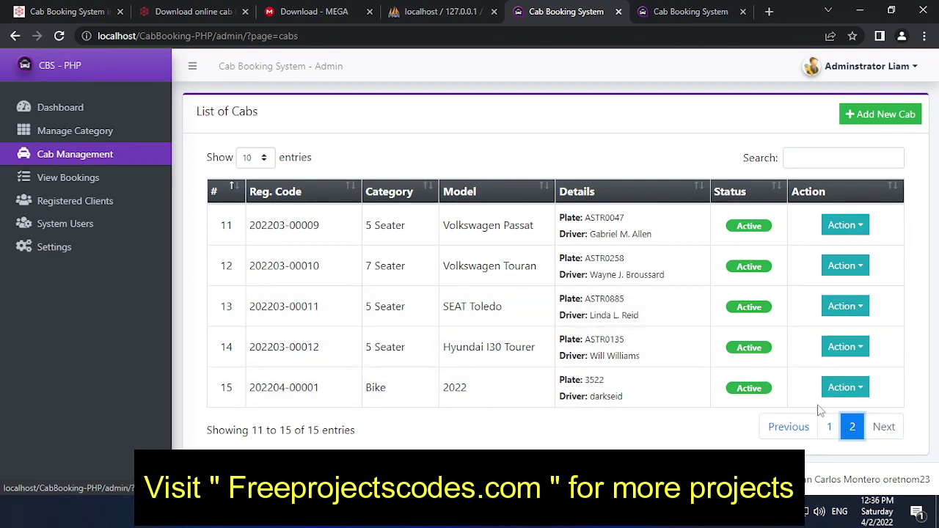
left_click(845, 388)
left_click(845, 325)
- Enter a new driver account password for bike cab 3522 and save the cab
scroll(397, 342, "down", 4)
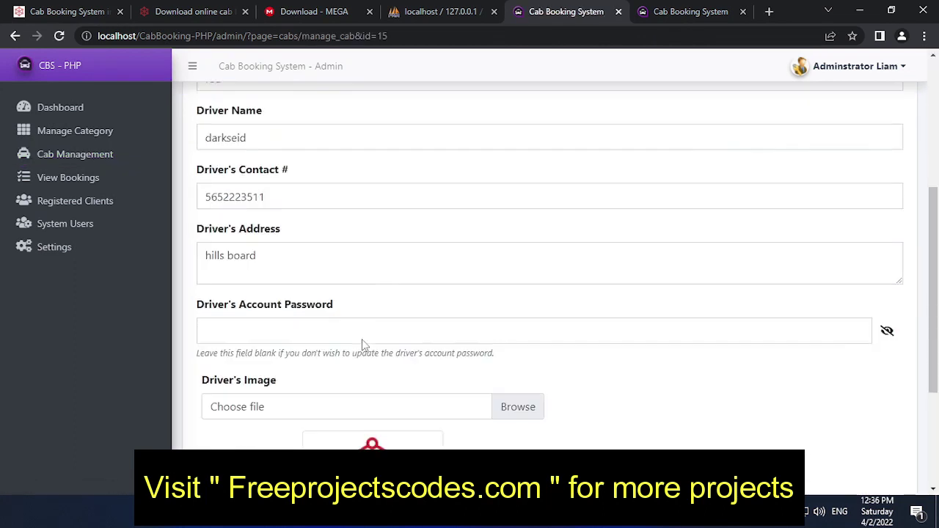
left_click(318, 328)
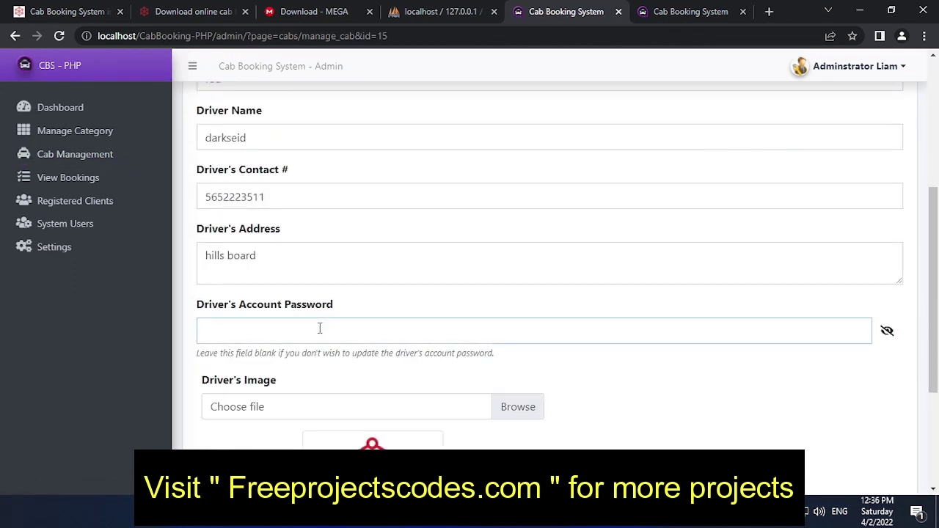
type("123456")
scroll(660, 367, "down", 3)
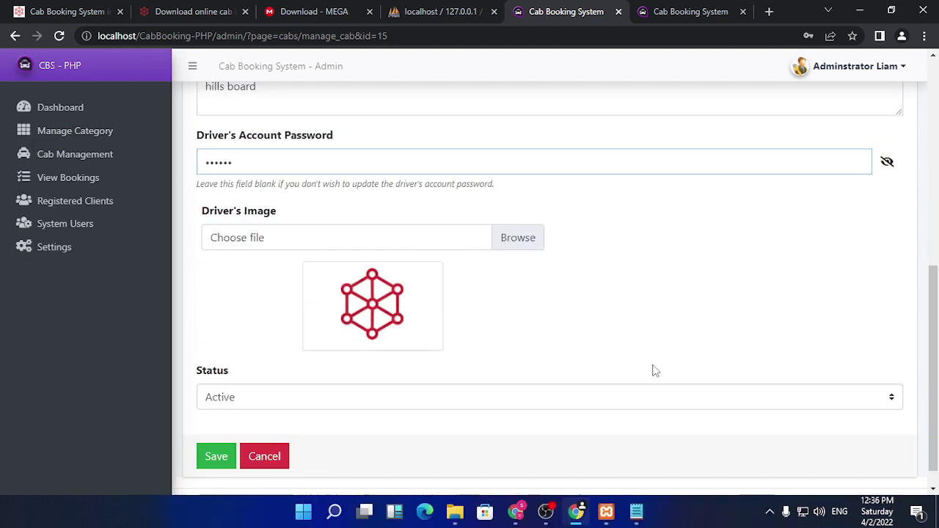
left_click(214, 430)
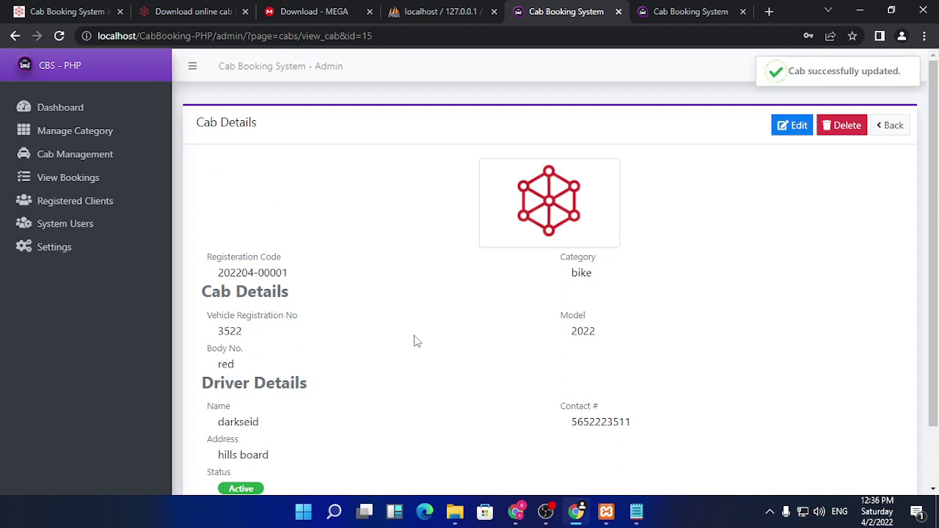
- Copy the cab's registration code from the Cab Details page and switch to the driver login tab
scroll(415, 341, "down", 2)
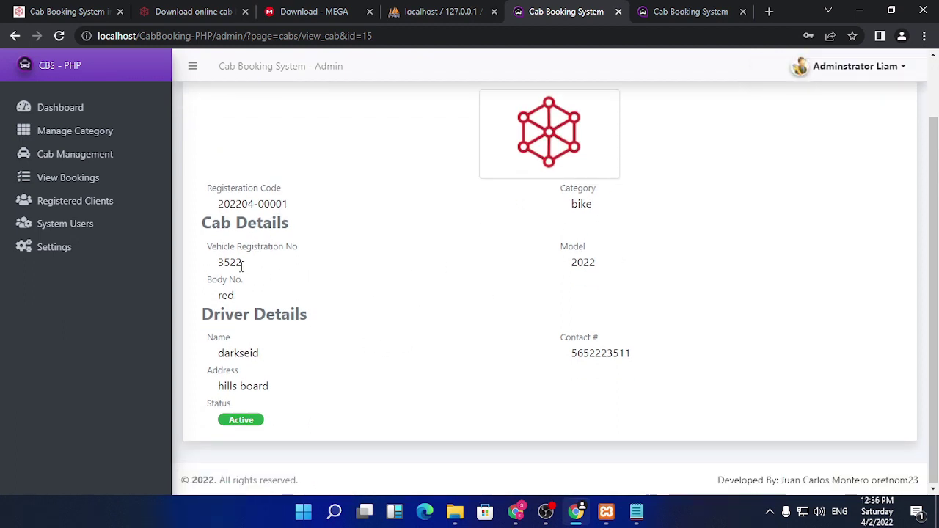
left_click_drag(242, 264, 189, 262)
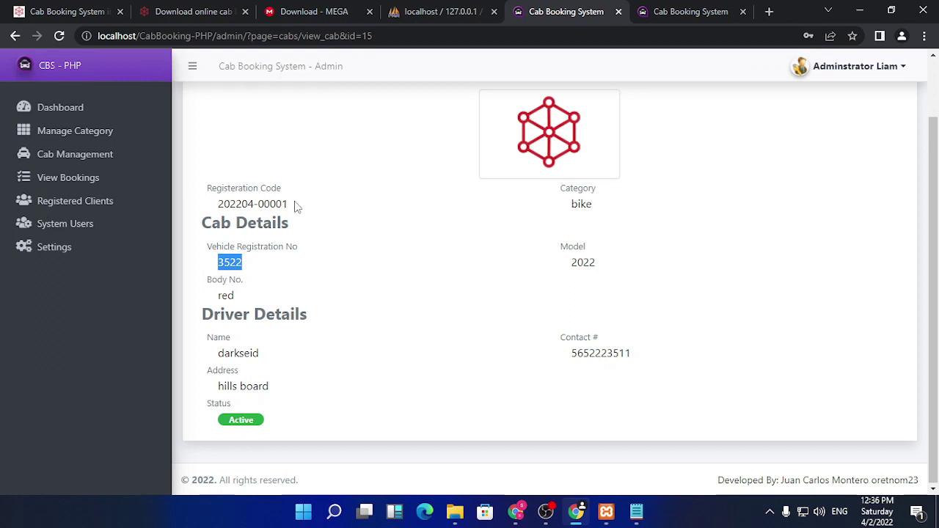
left_click(689, 12)
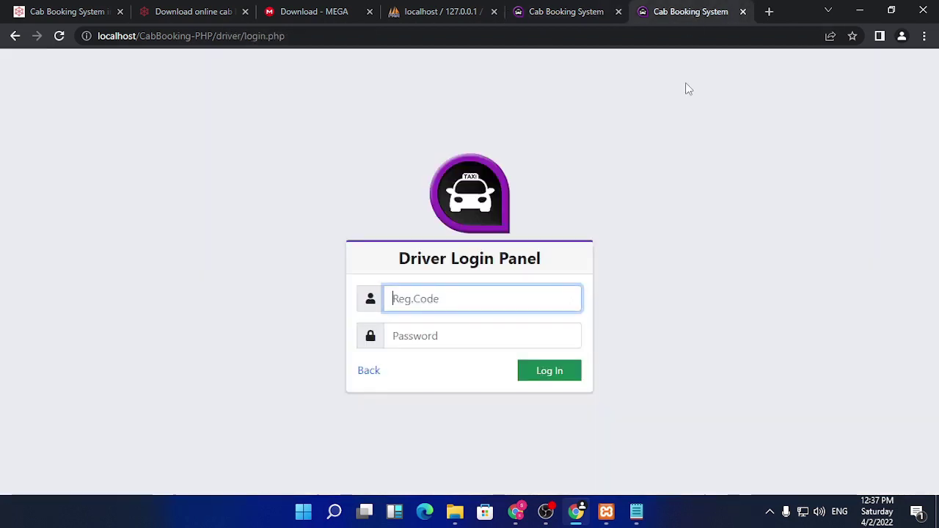
left_click(583, 10)
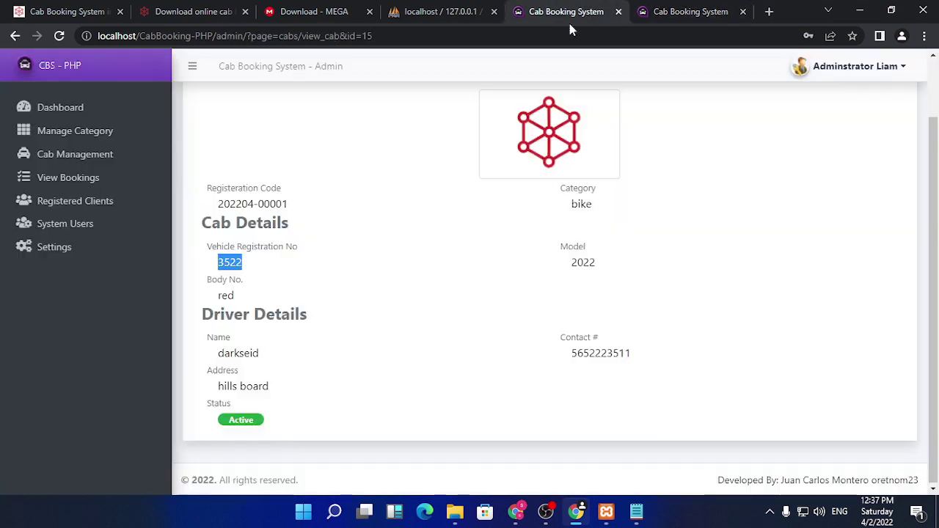
left_click(297, 211)
left_click_drag(297, 211, 218, 216)
key("ctrl+c")
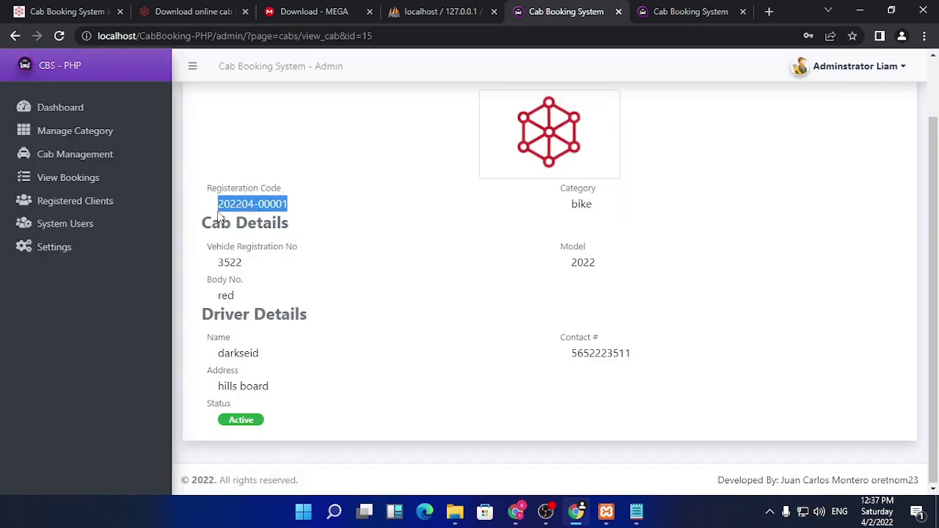
left_click(686, 11)
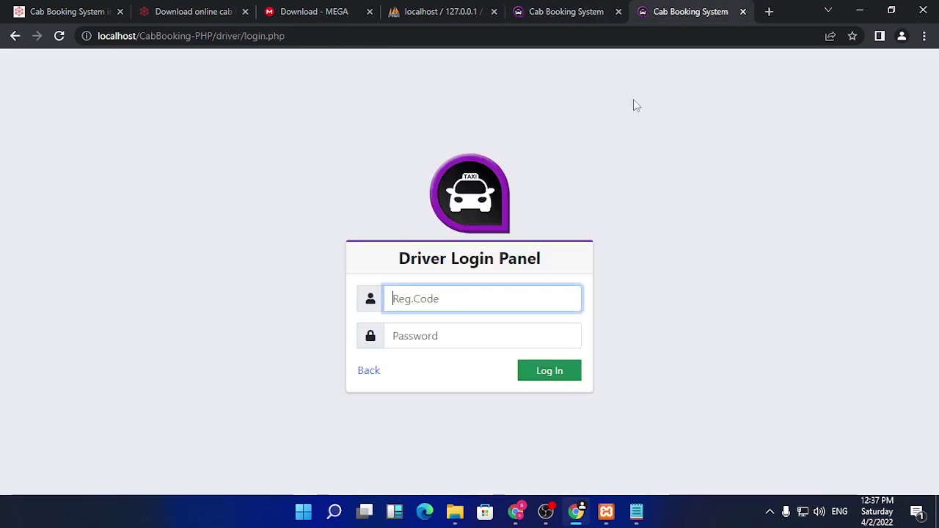
- Log in to the driver panel with the pasted registration code and the driver's password
left_click(487, 294)
key("ctrl+v")
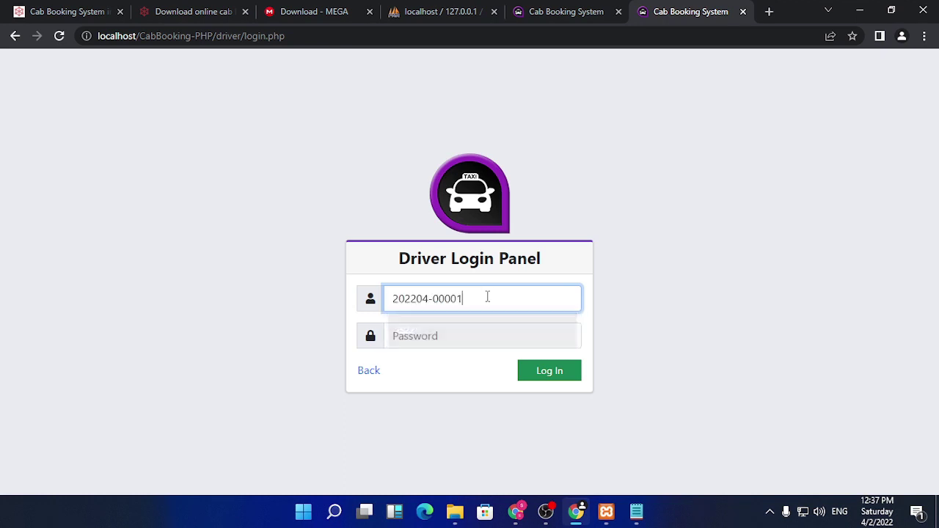
left_click(475, 334)
type("2")
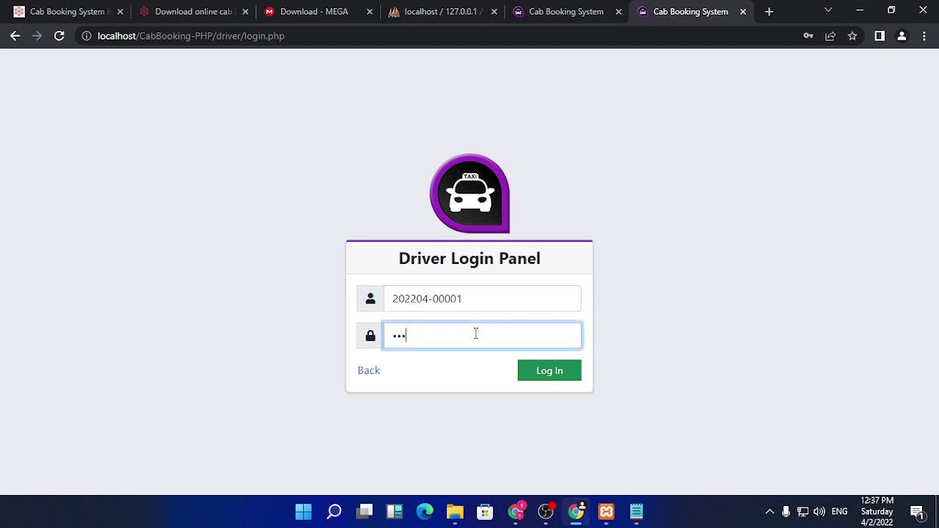
left_click(572, 371)
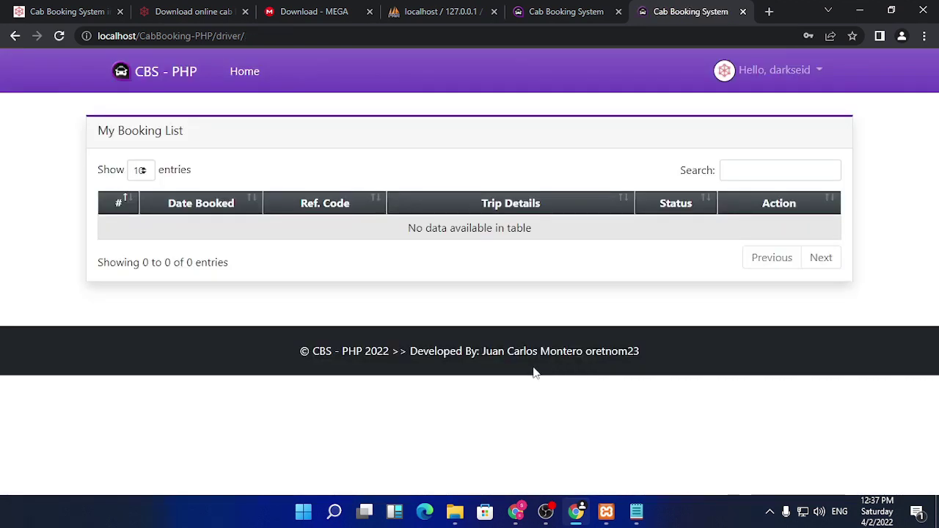
- Close the extra tab, check the empty My Booking List, and log out of the driver account
left_click(619, 13)
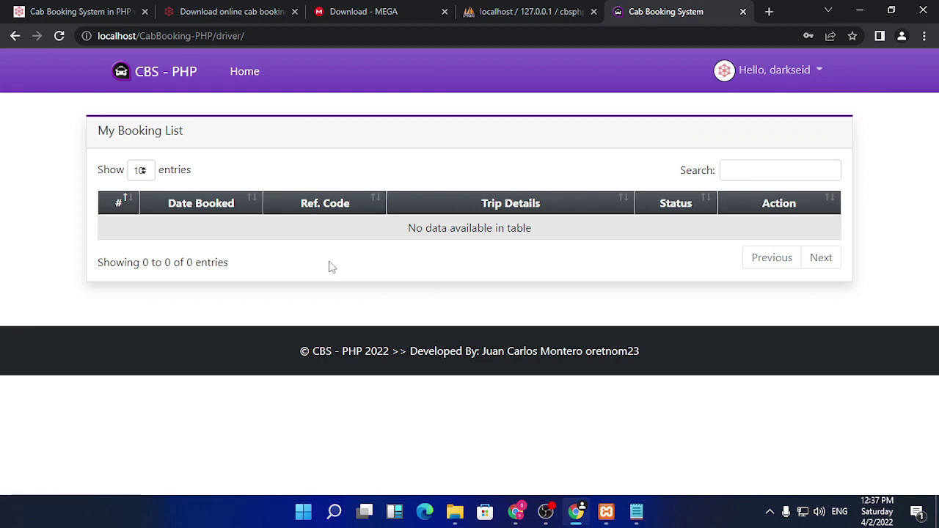
left_click(244, 77)
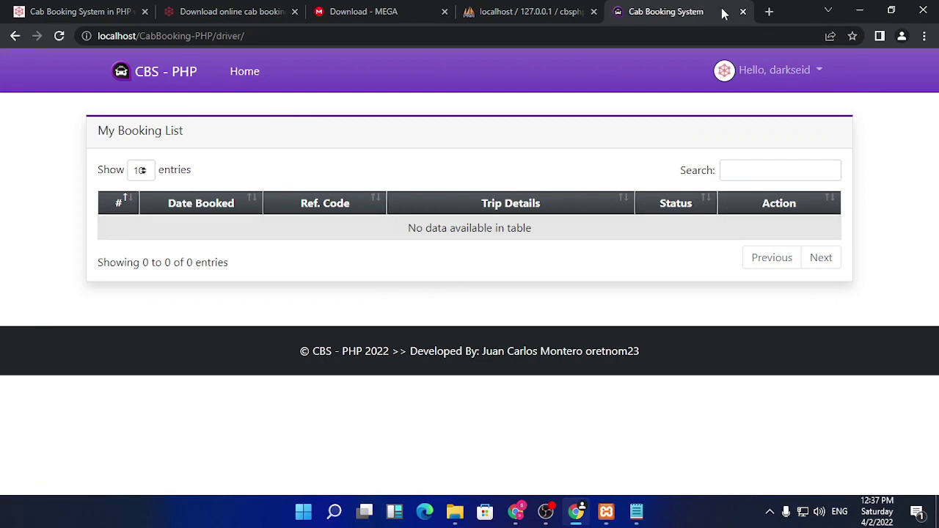
left_click(769, 12)
left_click(587, 12)
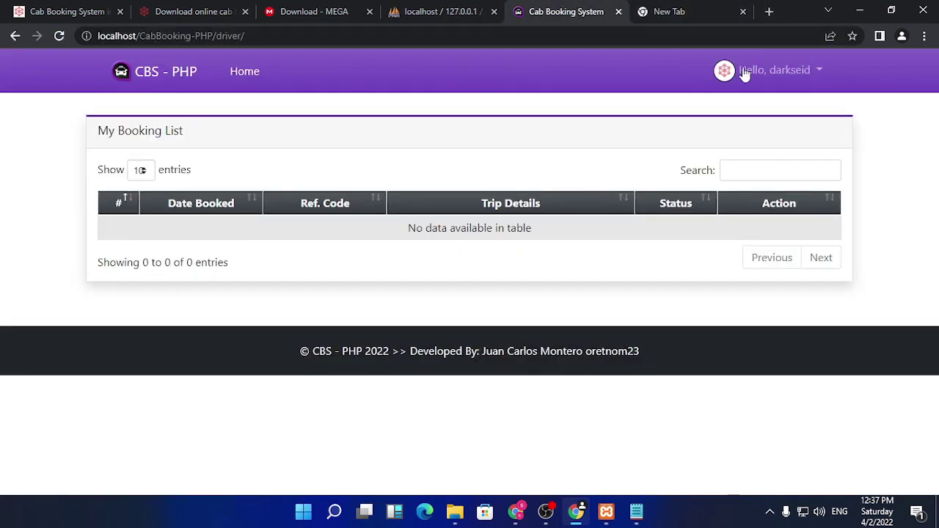
left_click(771, 70)
left_click(761, 130)
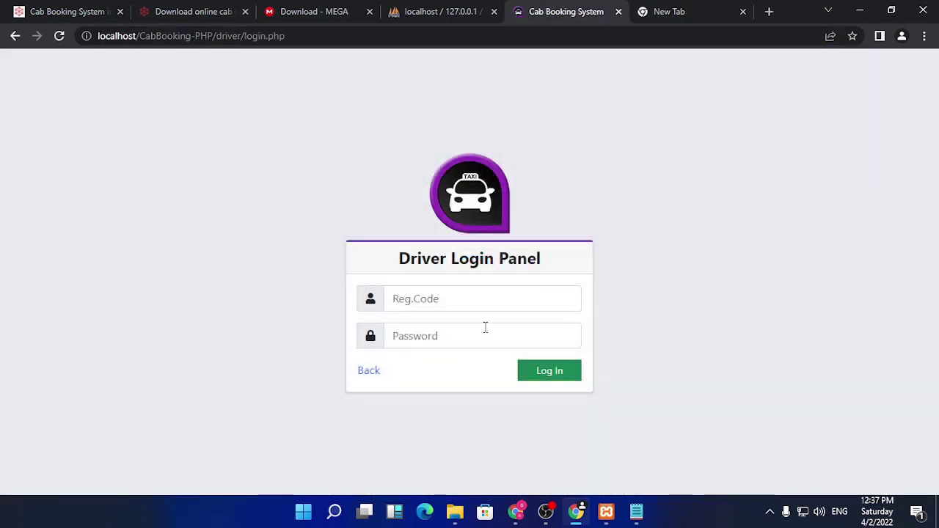
- Sign in as the client with the saved email and the client's password
left_click(367, 370)
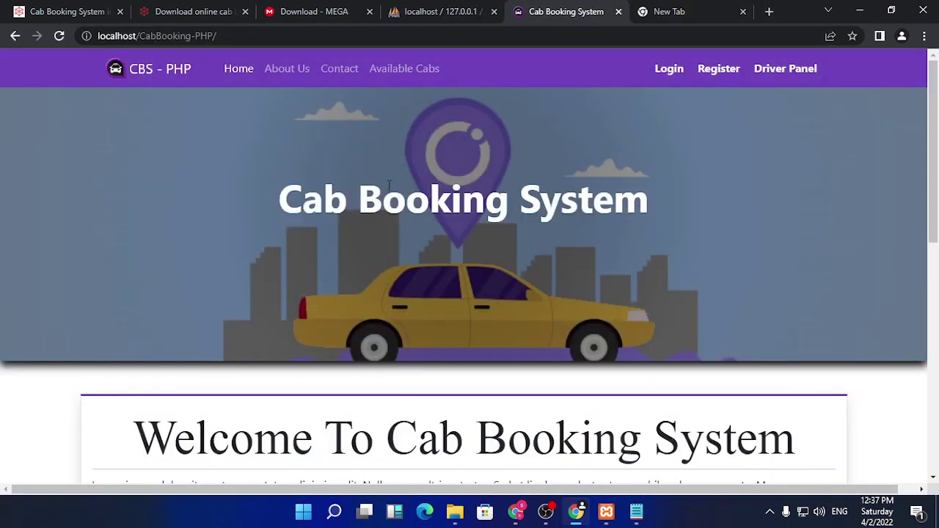
left_click(669, 72)
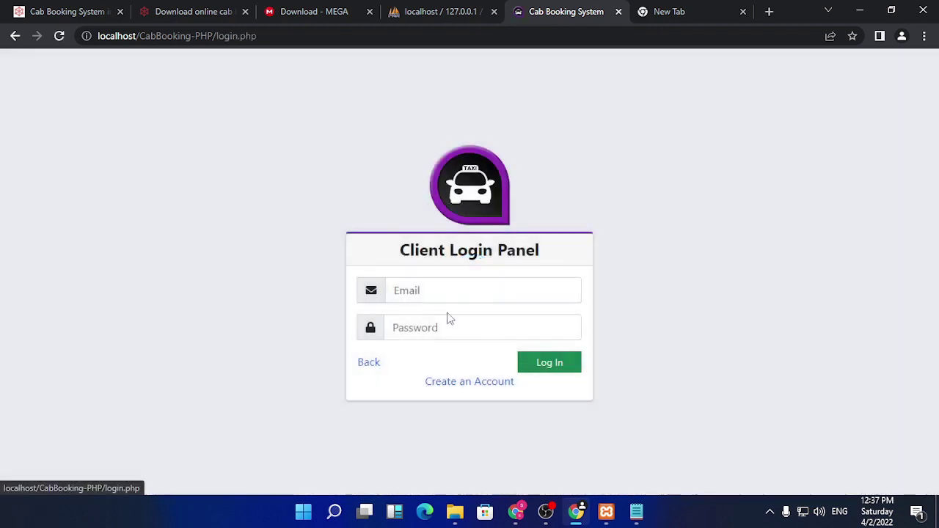
left_click(442, 293)
left_click(456, 324)
left_click(460, 334)
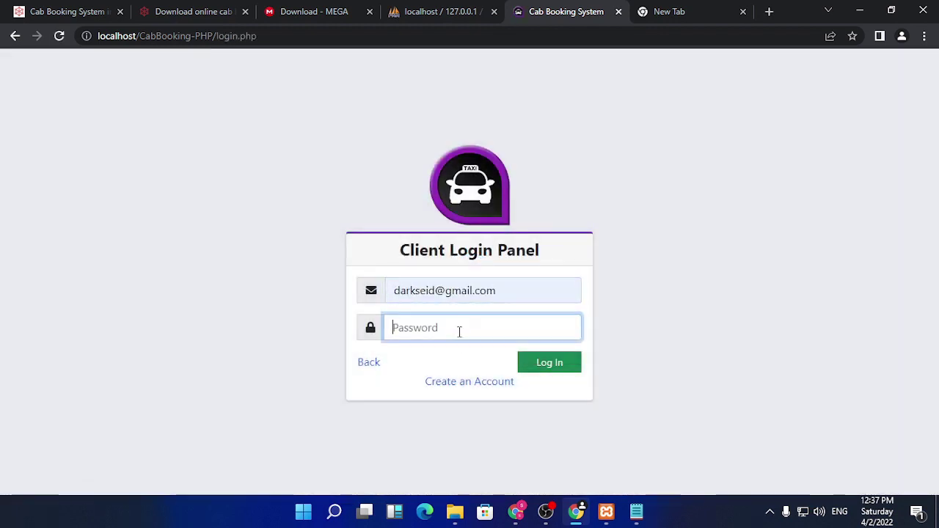
type("1234567")
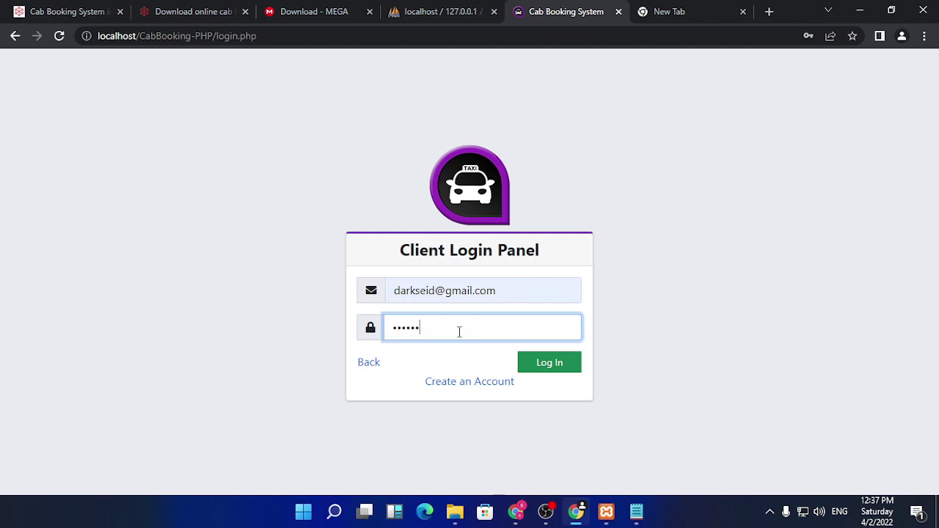
key("Return")
- Open Available Cabs and scroll down to the new red bike cab
scroll(459, 336, "down", 12)
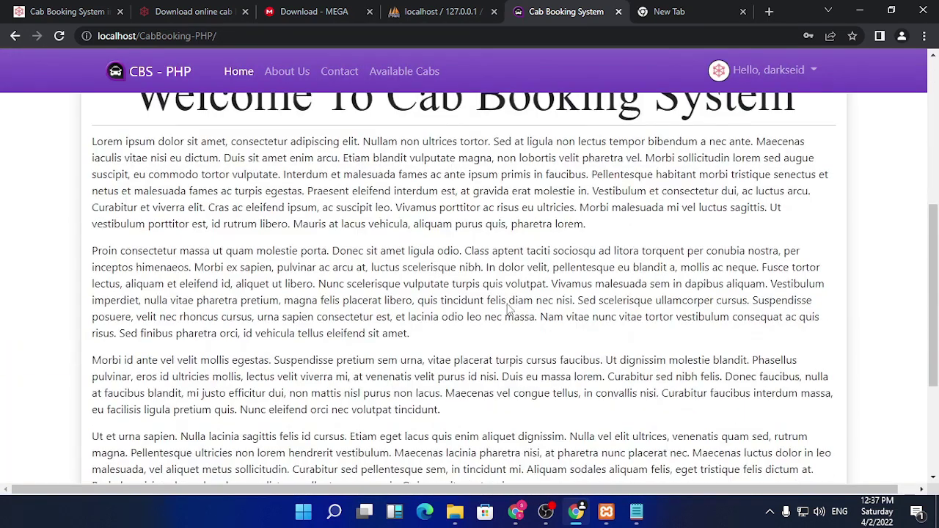
scroll(370, 237, "up", 12)
left_click(404, 72)
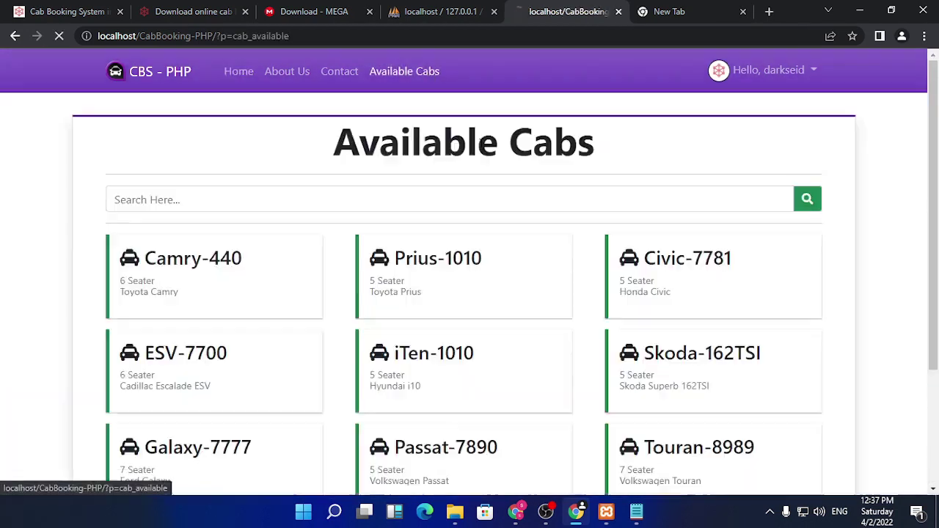
scroll(438, 294, "down", 3)
scroll(400, 329, "up", 4)
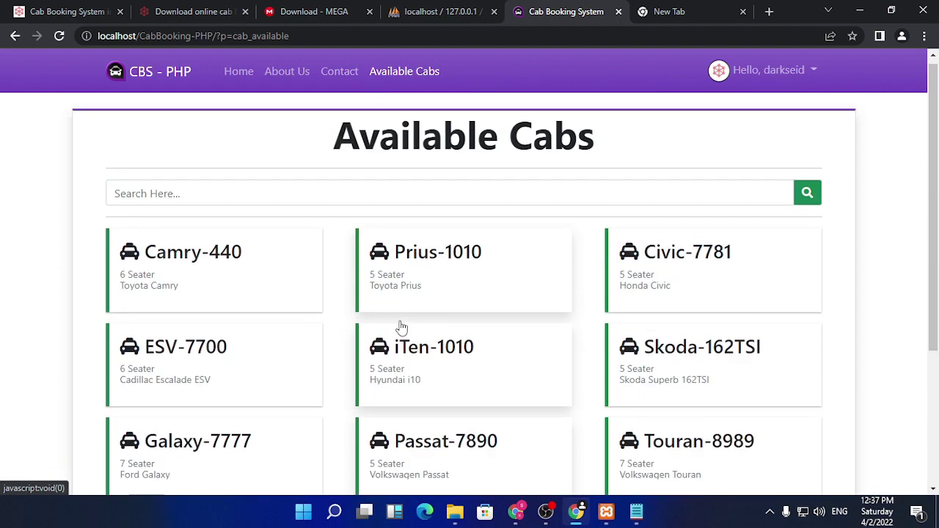
scroll(574, 314, "down", 2)
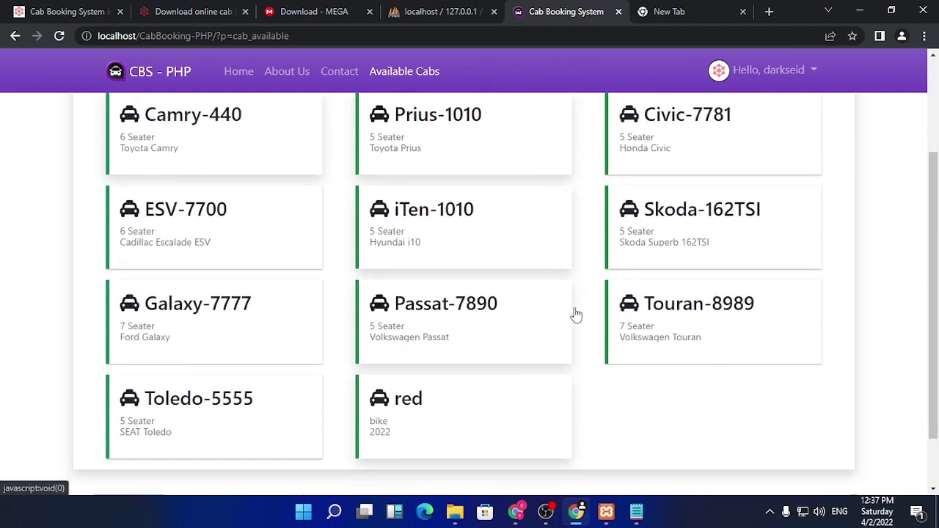
scroll(576, 315, "down", 1)
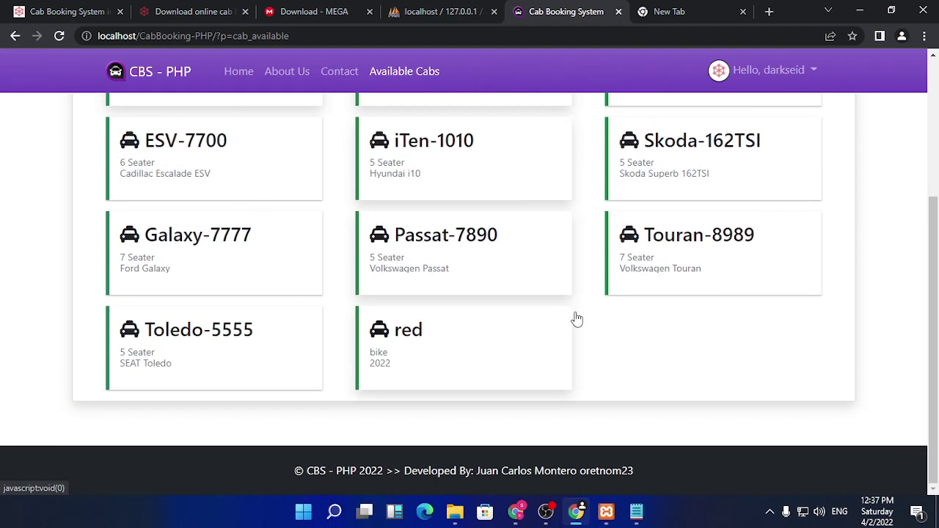
- Book the red bike cab with pickup lamahal and drop-off kolate, and save the booking
left_click(419, 357)
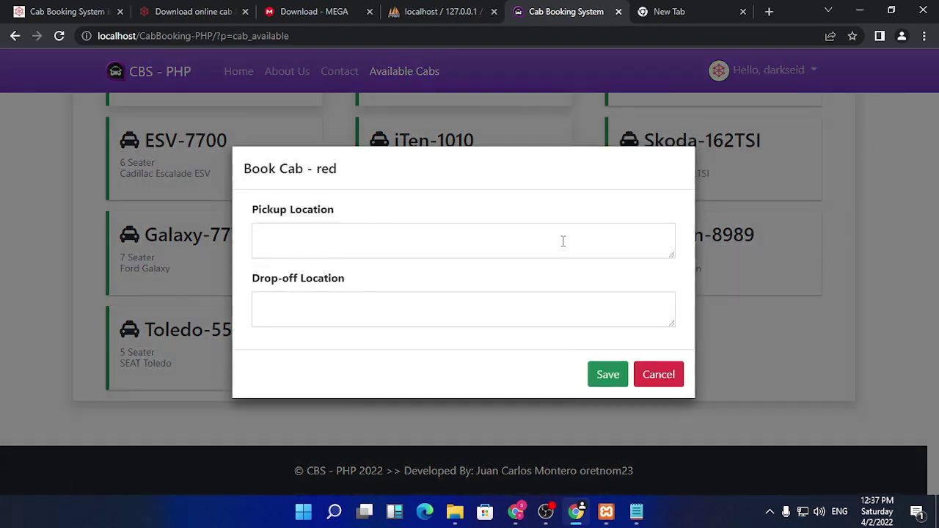
left_click(359, 230)
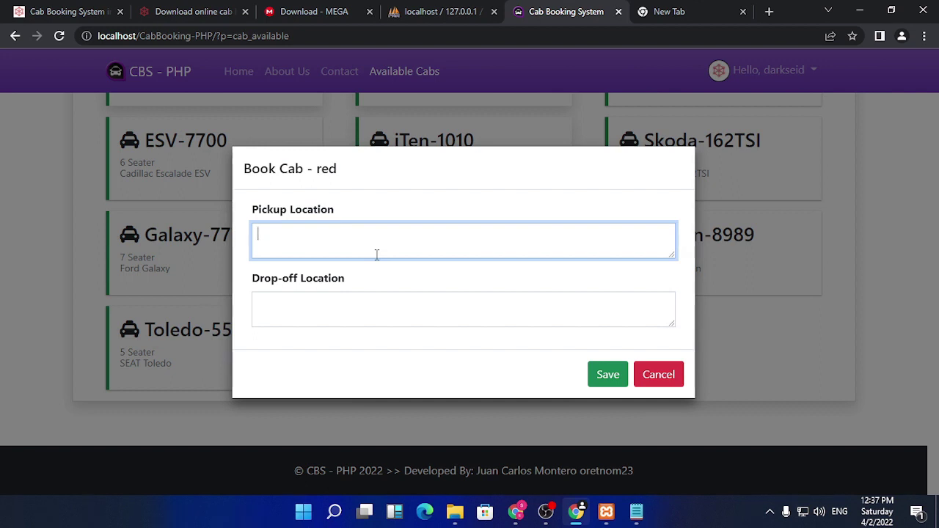
type("lamahal")
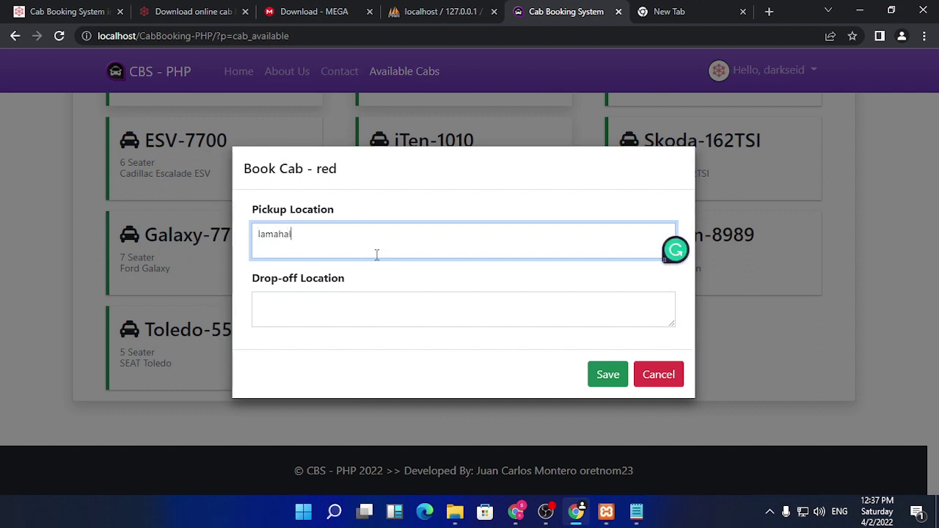
key("Tab")
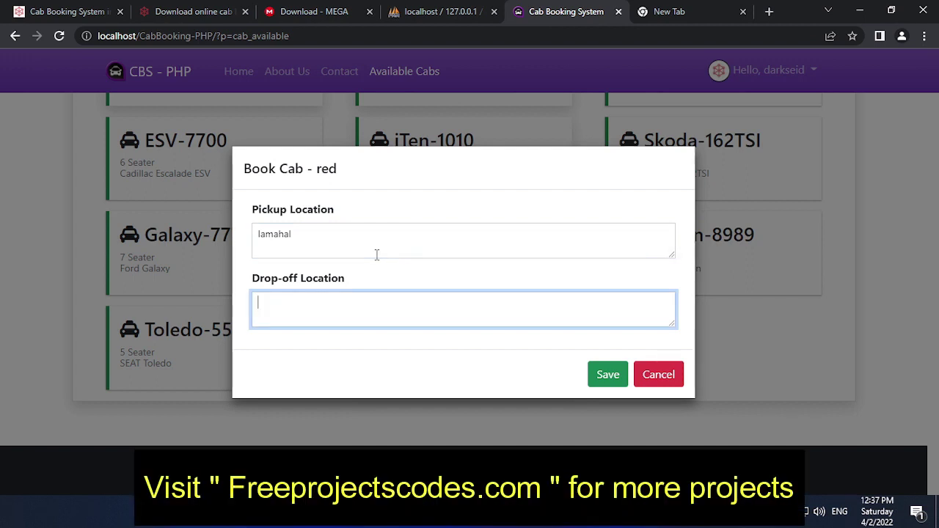
type("k")
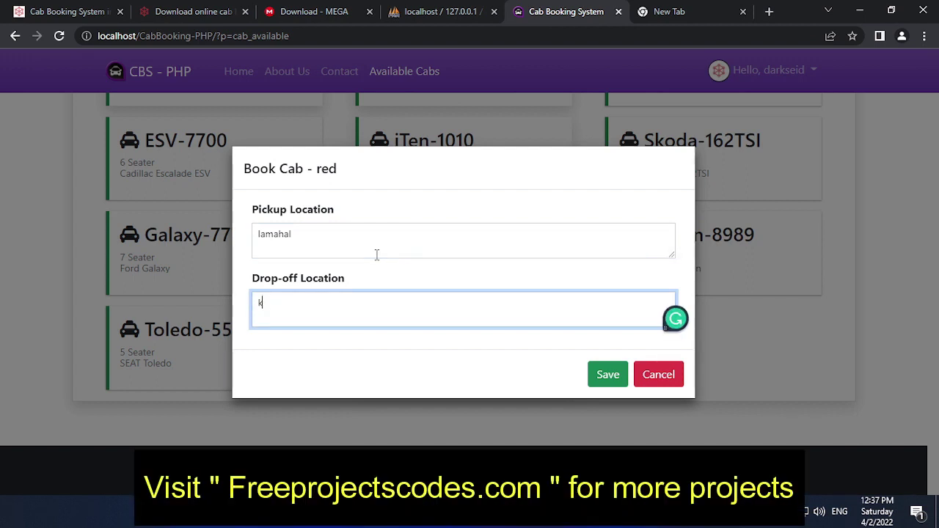
type("olate")
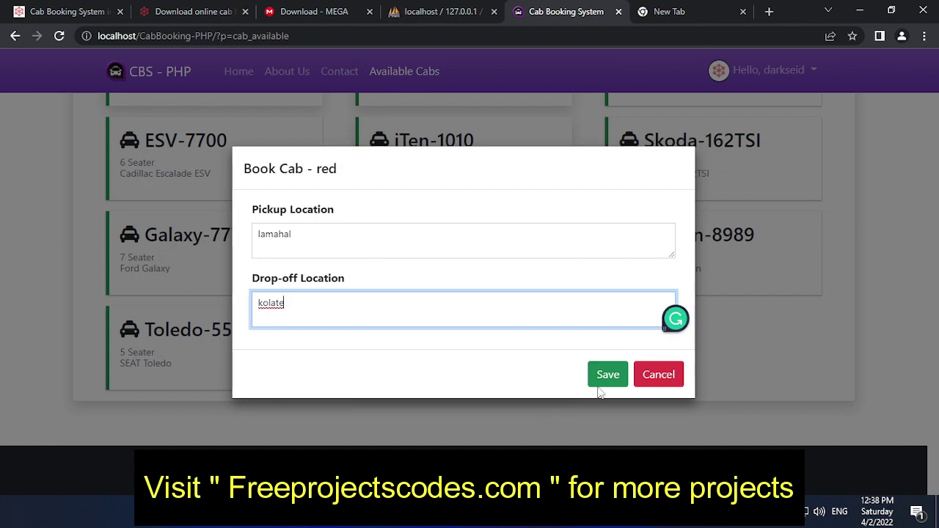
left_click(600, 382)
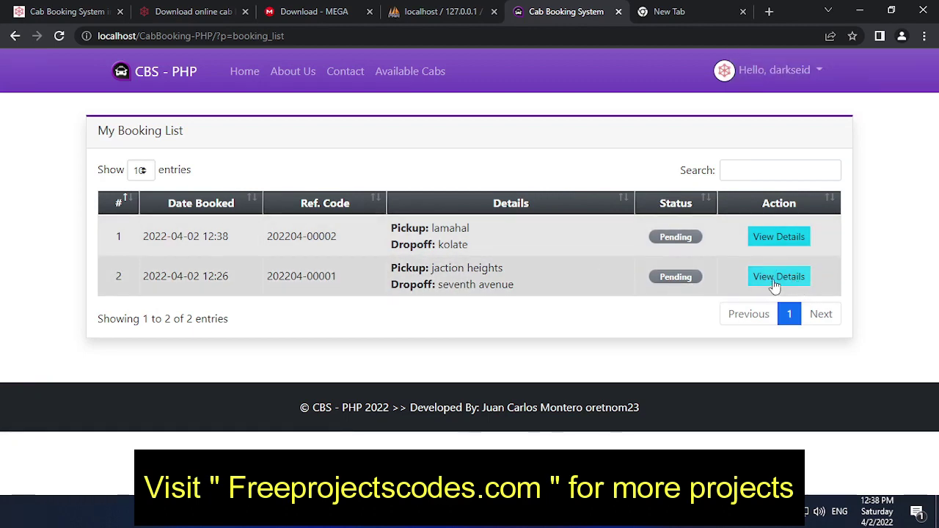
- Cancel the older jaction heights booking from its details view
left_click(783, 279)
left_click(540, 423)
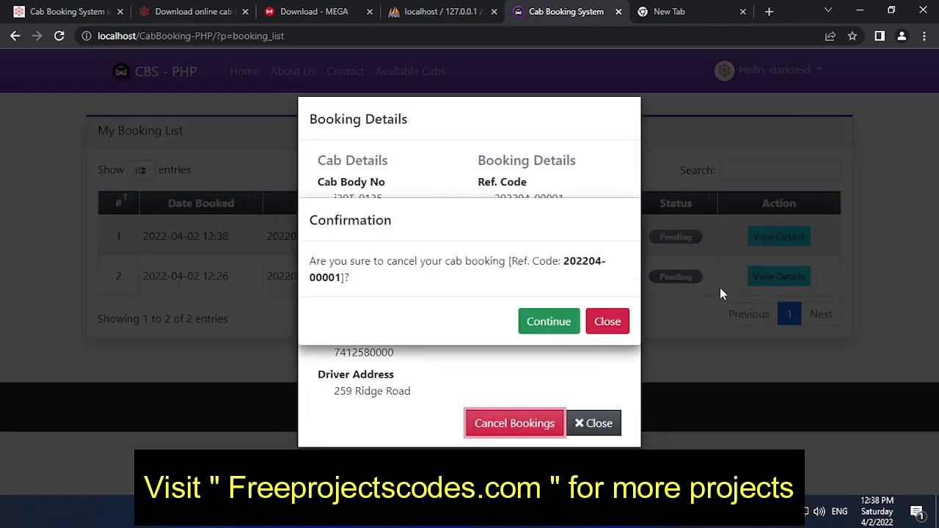
left_click(557, 330)
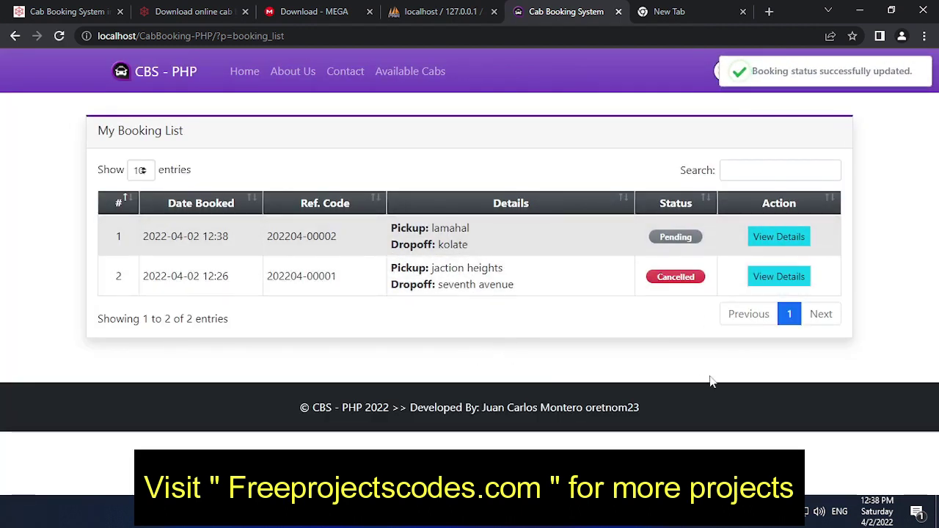
- Log out of the client account and sign in to the driver panel with the saved registration code
left_click(803, 71)
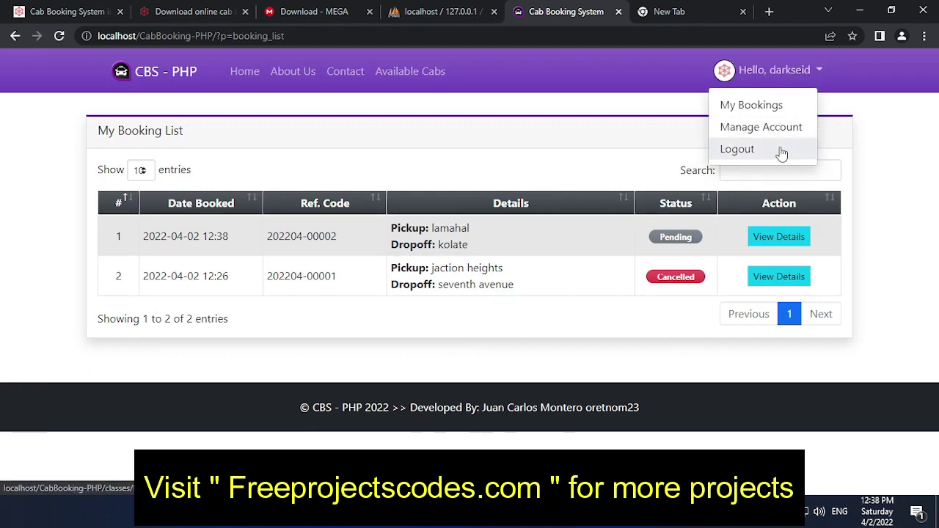
left_click(782, 153)
left_click(780, 77)
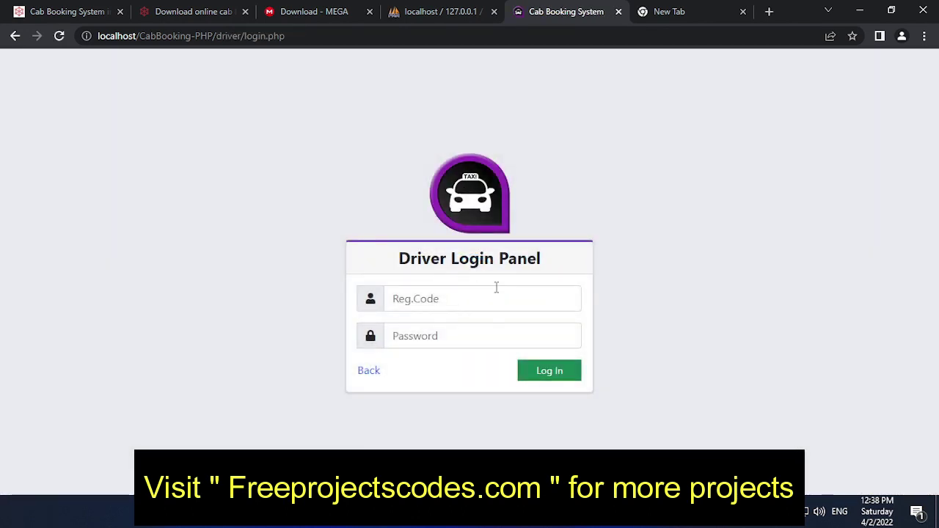
left_click(493, 299)
left_click(468, 352)
left_click(470, 338)
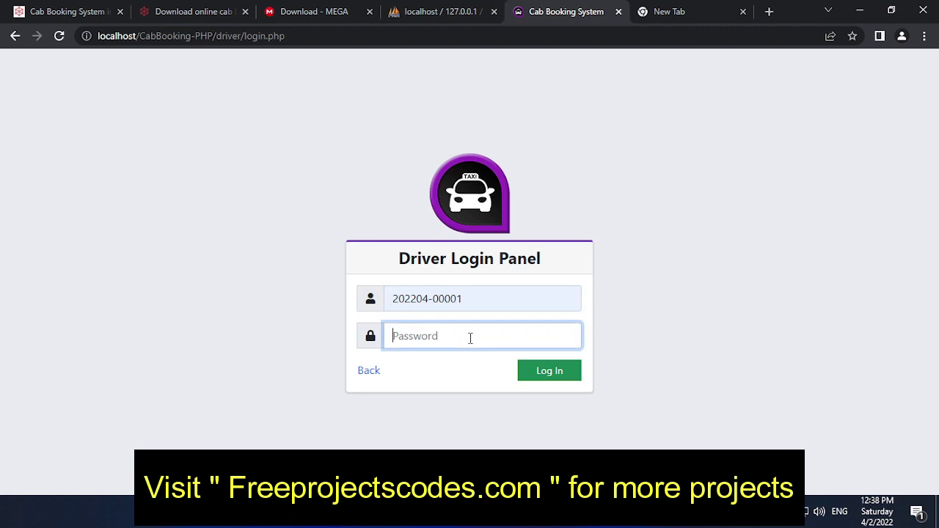
type("d")
key("Return")
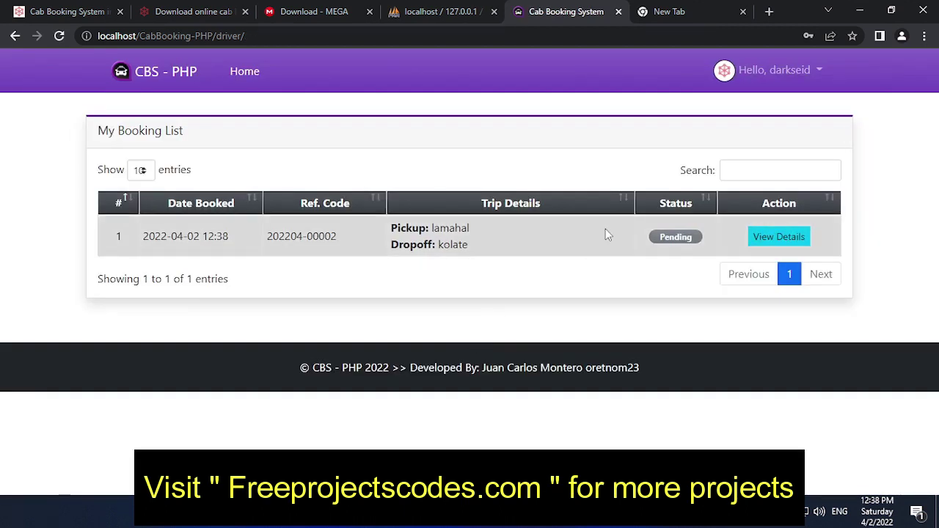
- Confirm the lamahal-to-kolate booking, mark it Picked-up, then Dropped off, and review its details
left_click(774, 234)
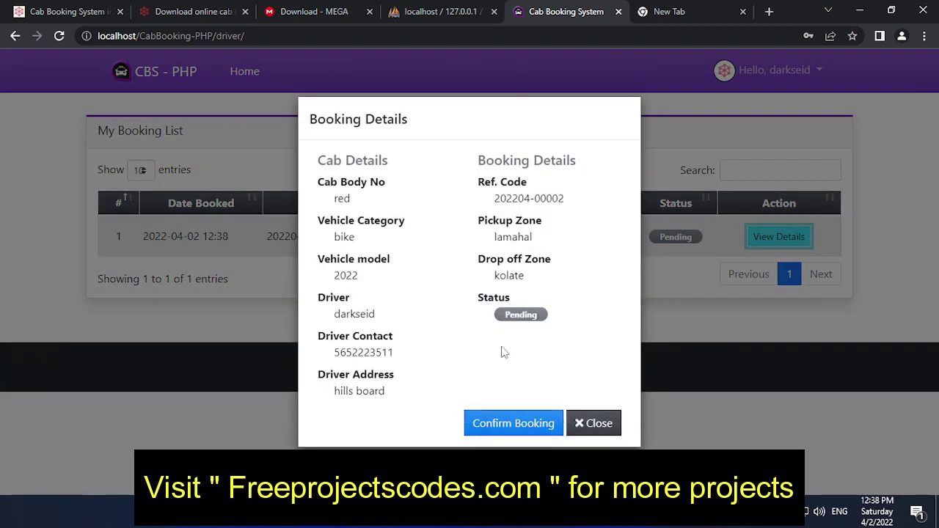
left_click(511, 425)
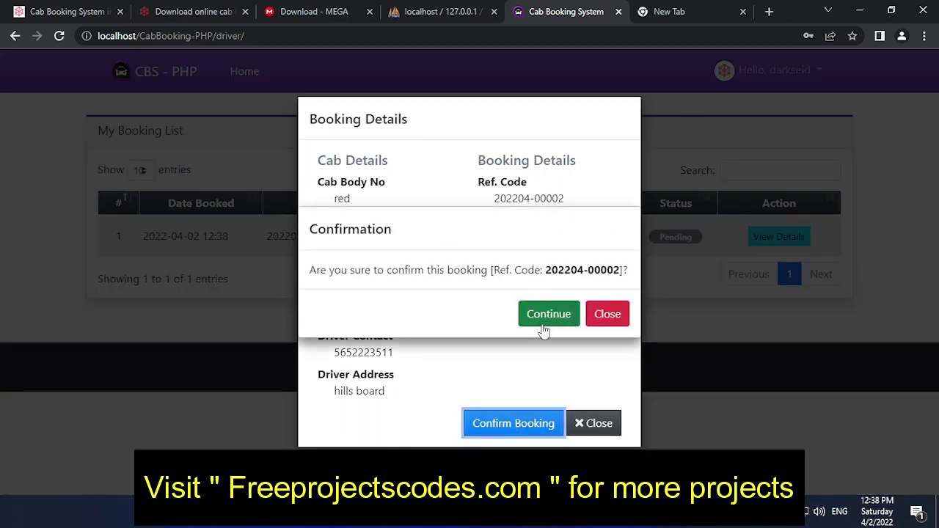
left_click(552, 316)
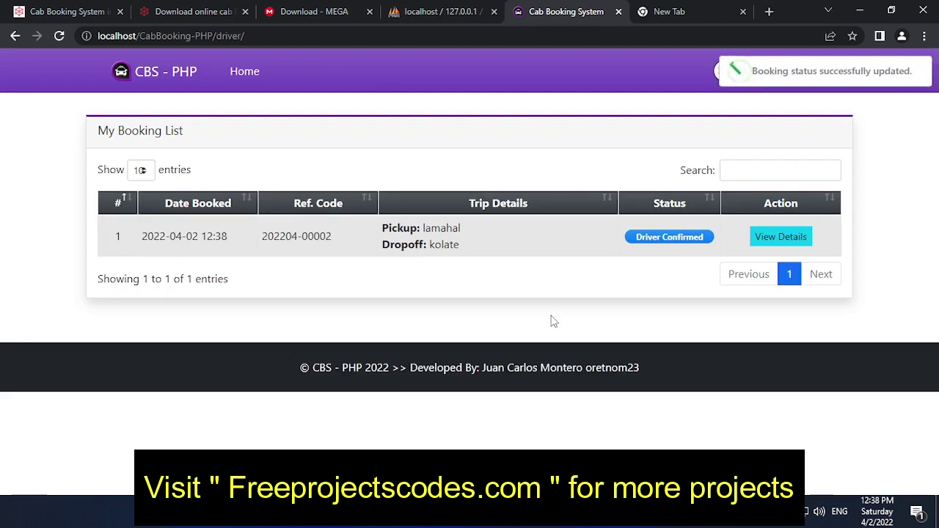
left_click(789, 237)
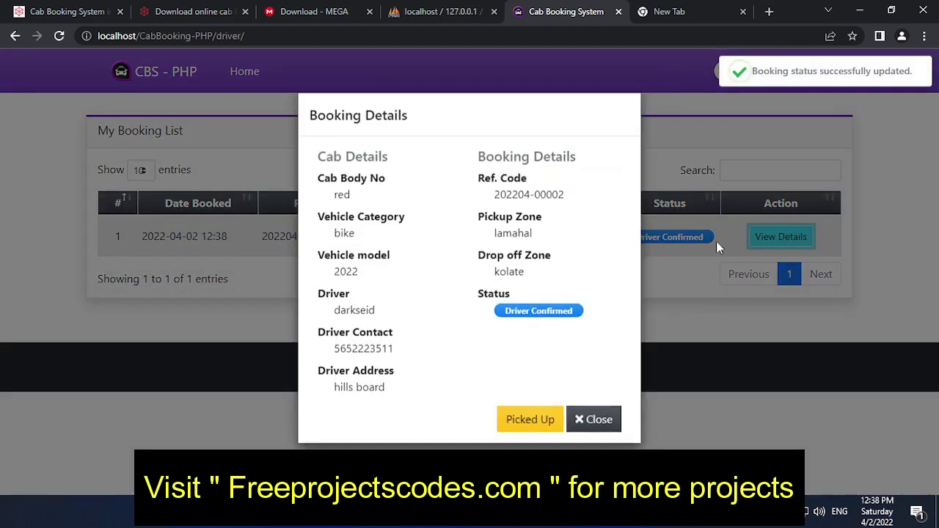
left_click(525, 430)
left_click(560, 314)
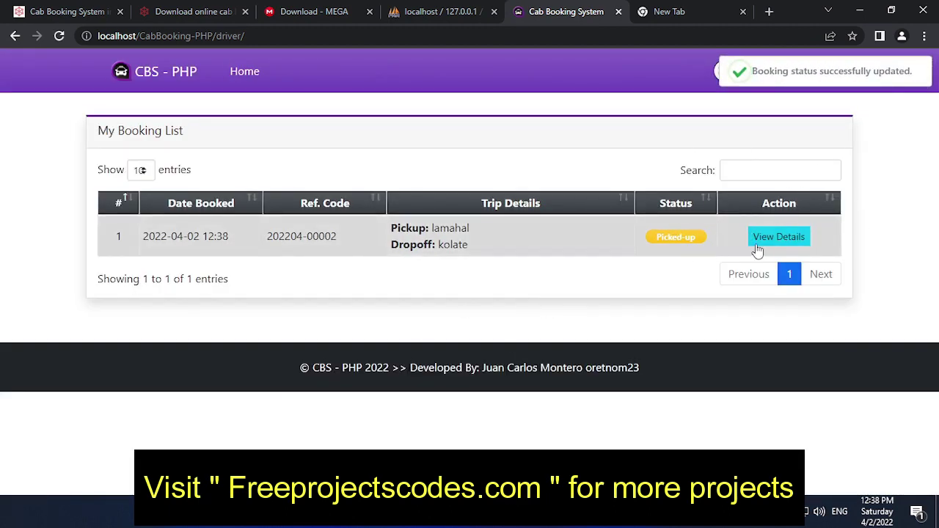
left_click(770, 236)
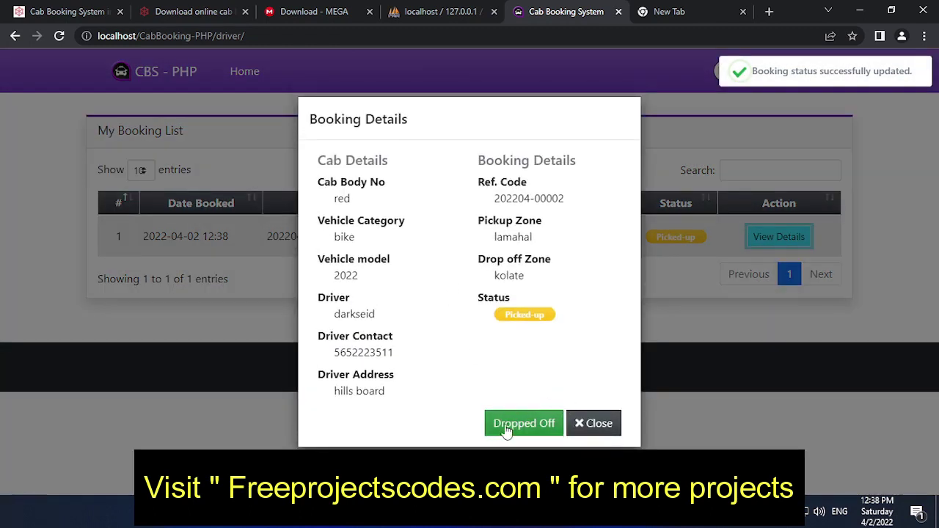
left_click(517, 424)
left_click(550, 318)
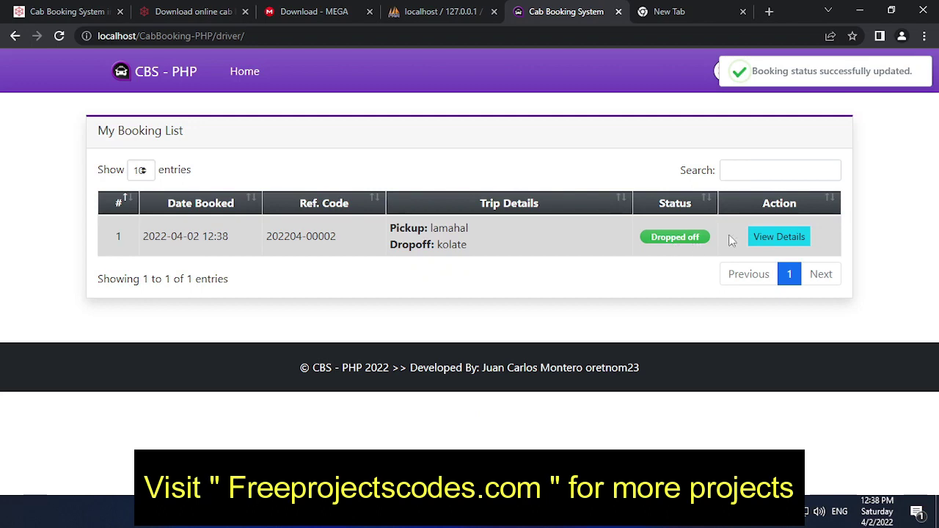
left_click(780, 236)
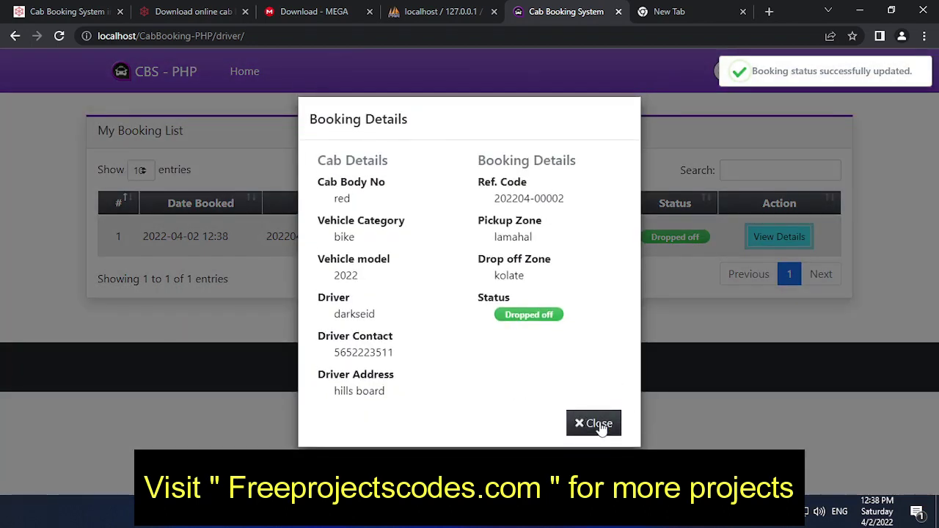
- Close the booking details and log out of the driver account
left_click(598, 424)
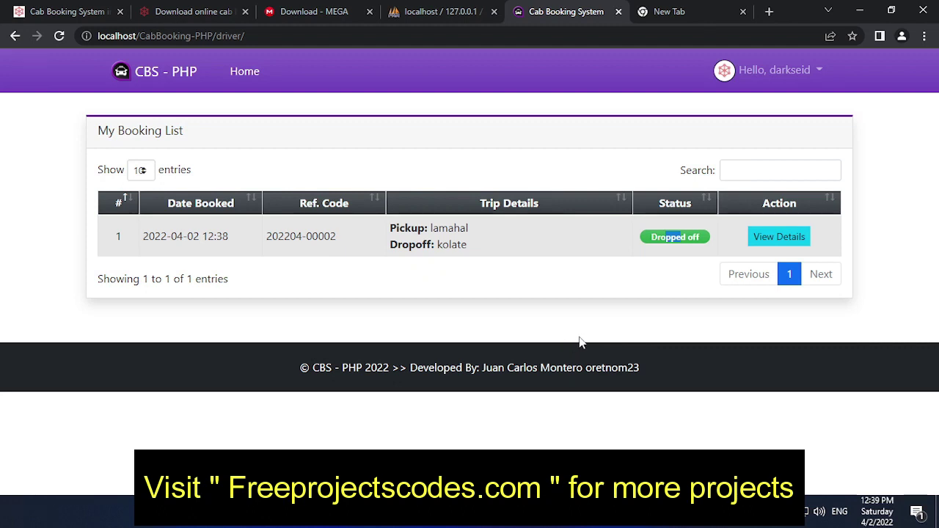
left_click(800, 70)
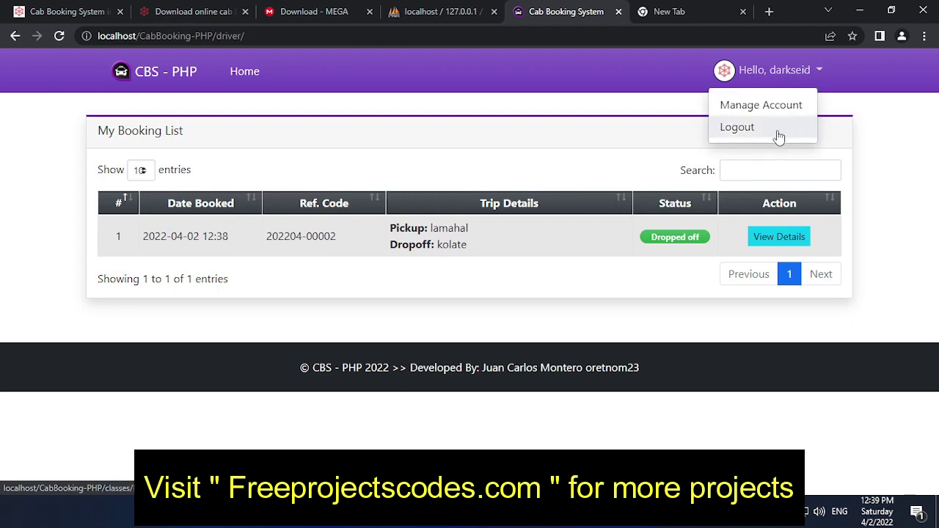
left_click(777, 126)
left_click(457, 303)
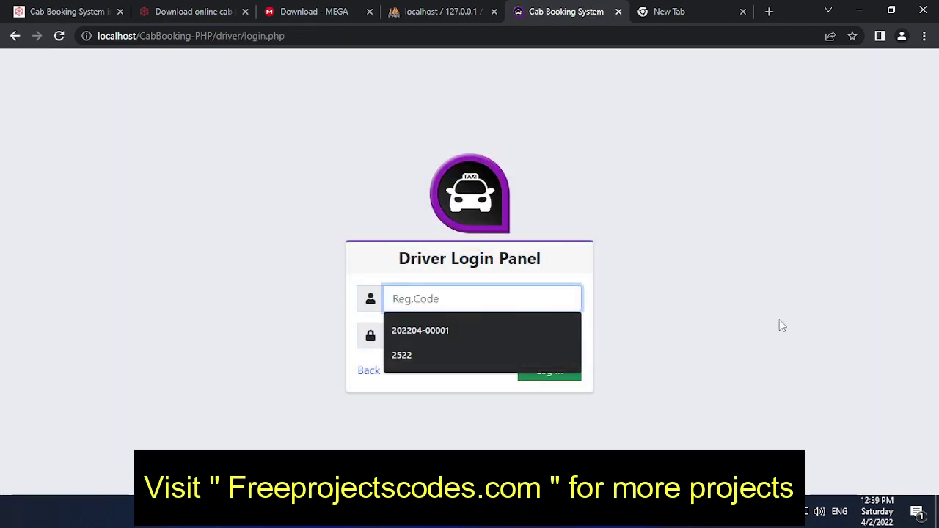
left_click(782, 325)
- Sign in as the client with the saved email and the client's password
left_click(369, 372)
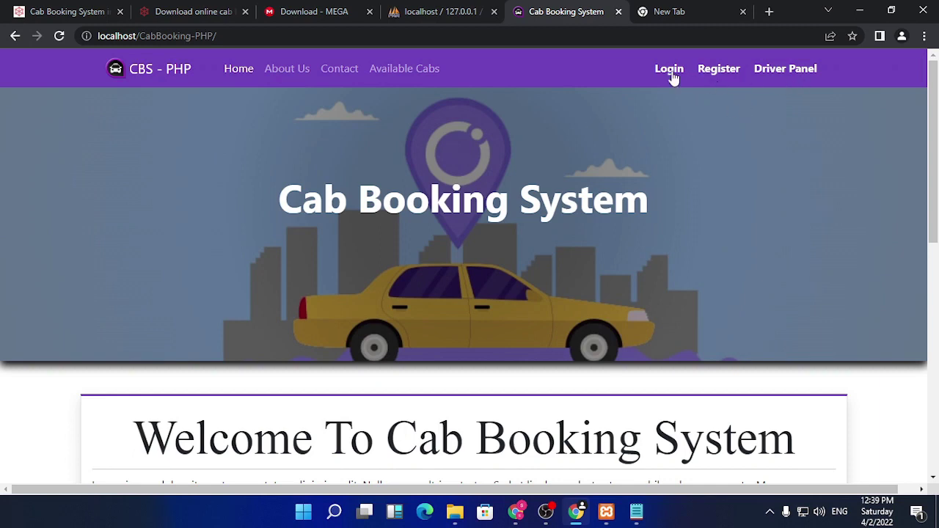
left_click(671, 70)
left_click(475, 288)
left_click(474, 325)
left_click(474, 325)
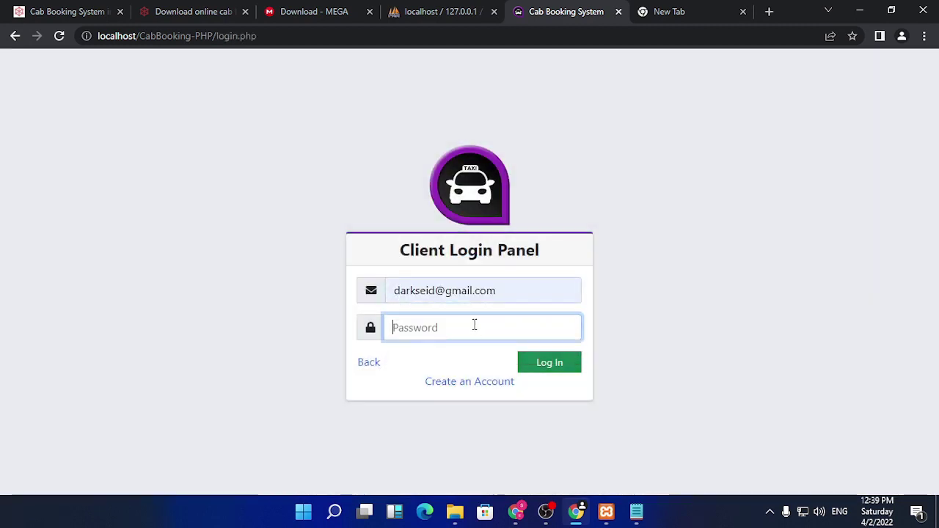
type("123456")
left_click(551, 367)
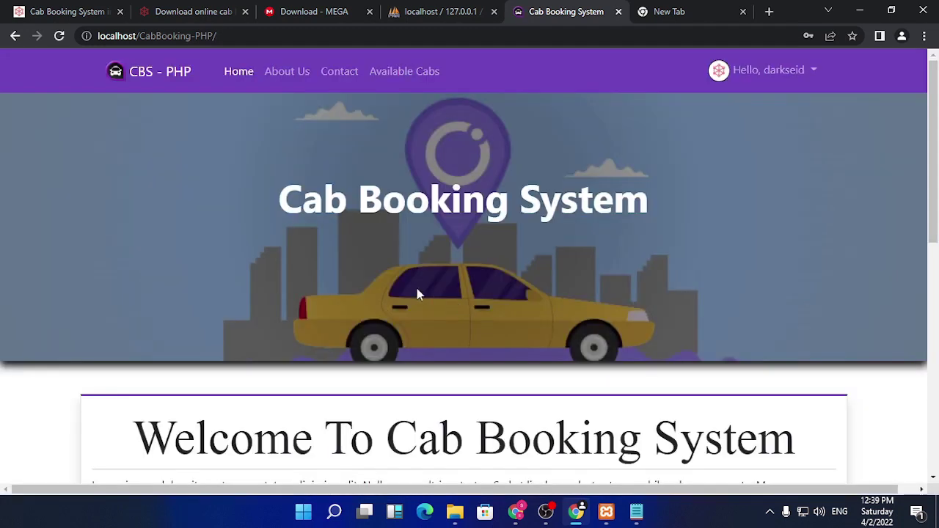
- Open Available Cabs, then My Bookings showing one trip Dropped off and one Cancelled
scroll(664, 223, "down", 10)
scroll(660, 220, "up", 10)
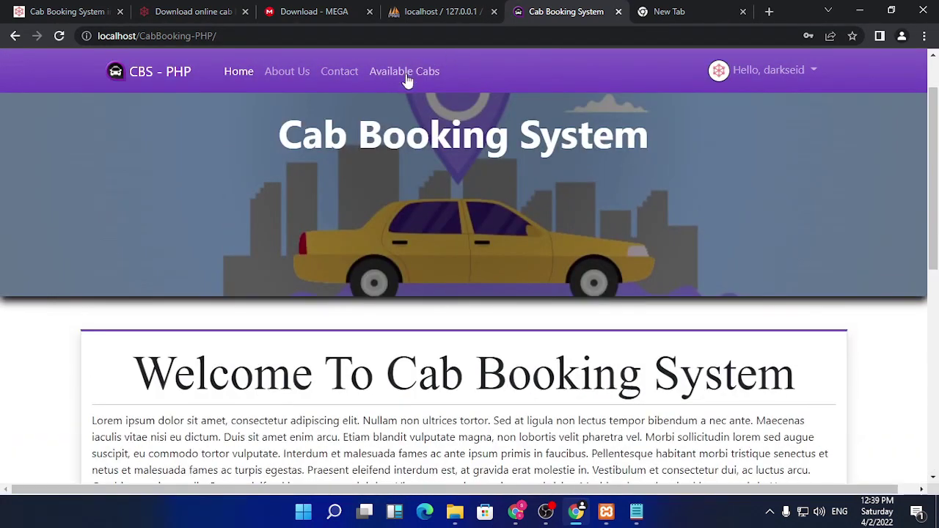
left_click(405, 73)
scroll(671, 285, "down", 3)
scroll(670, 286, "up", 3)
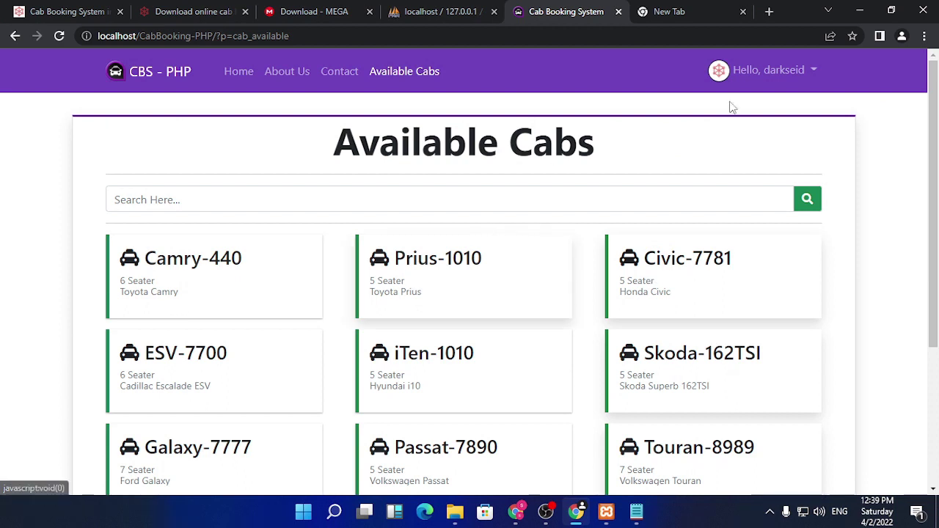
left_click(789, 77)
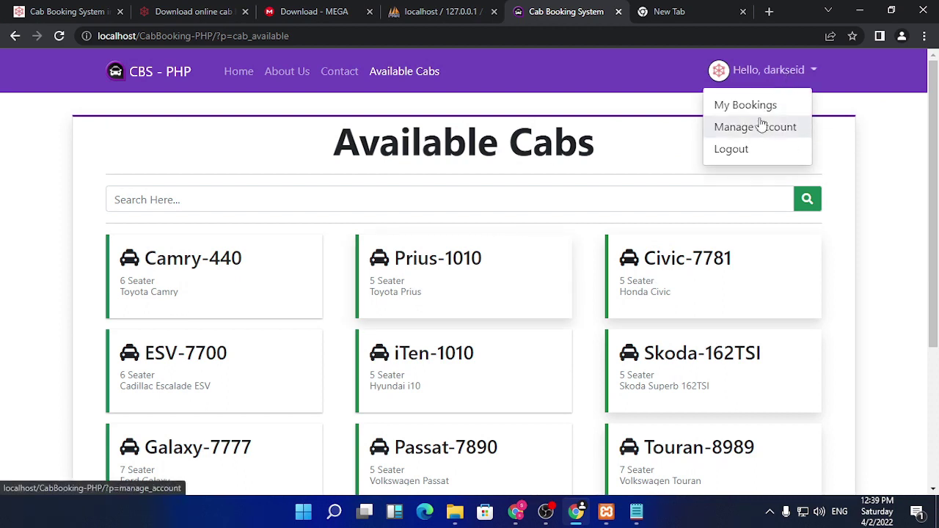
left_click(745, 105)
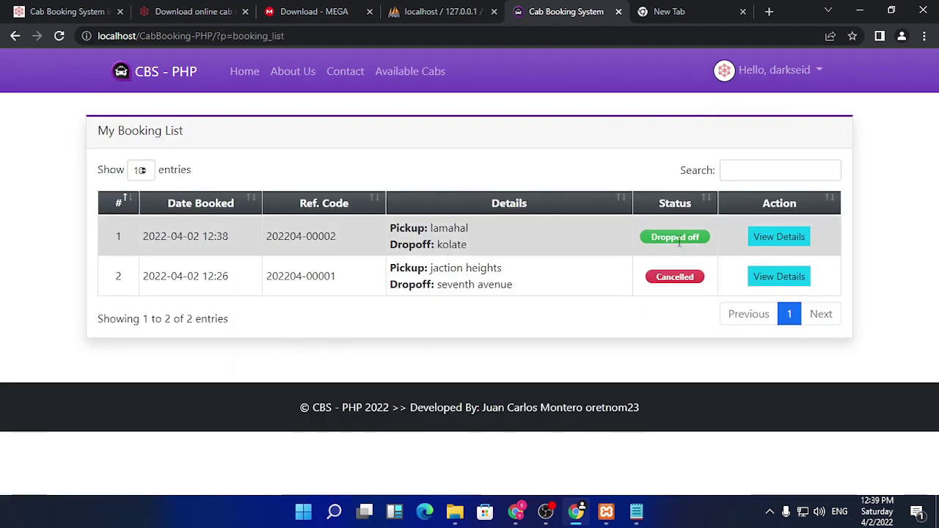